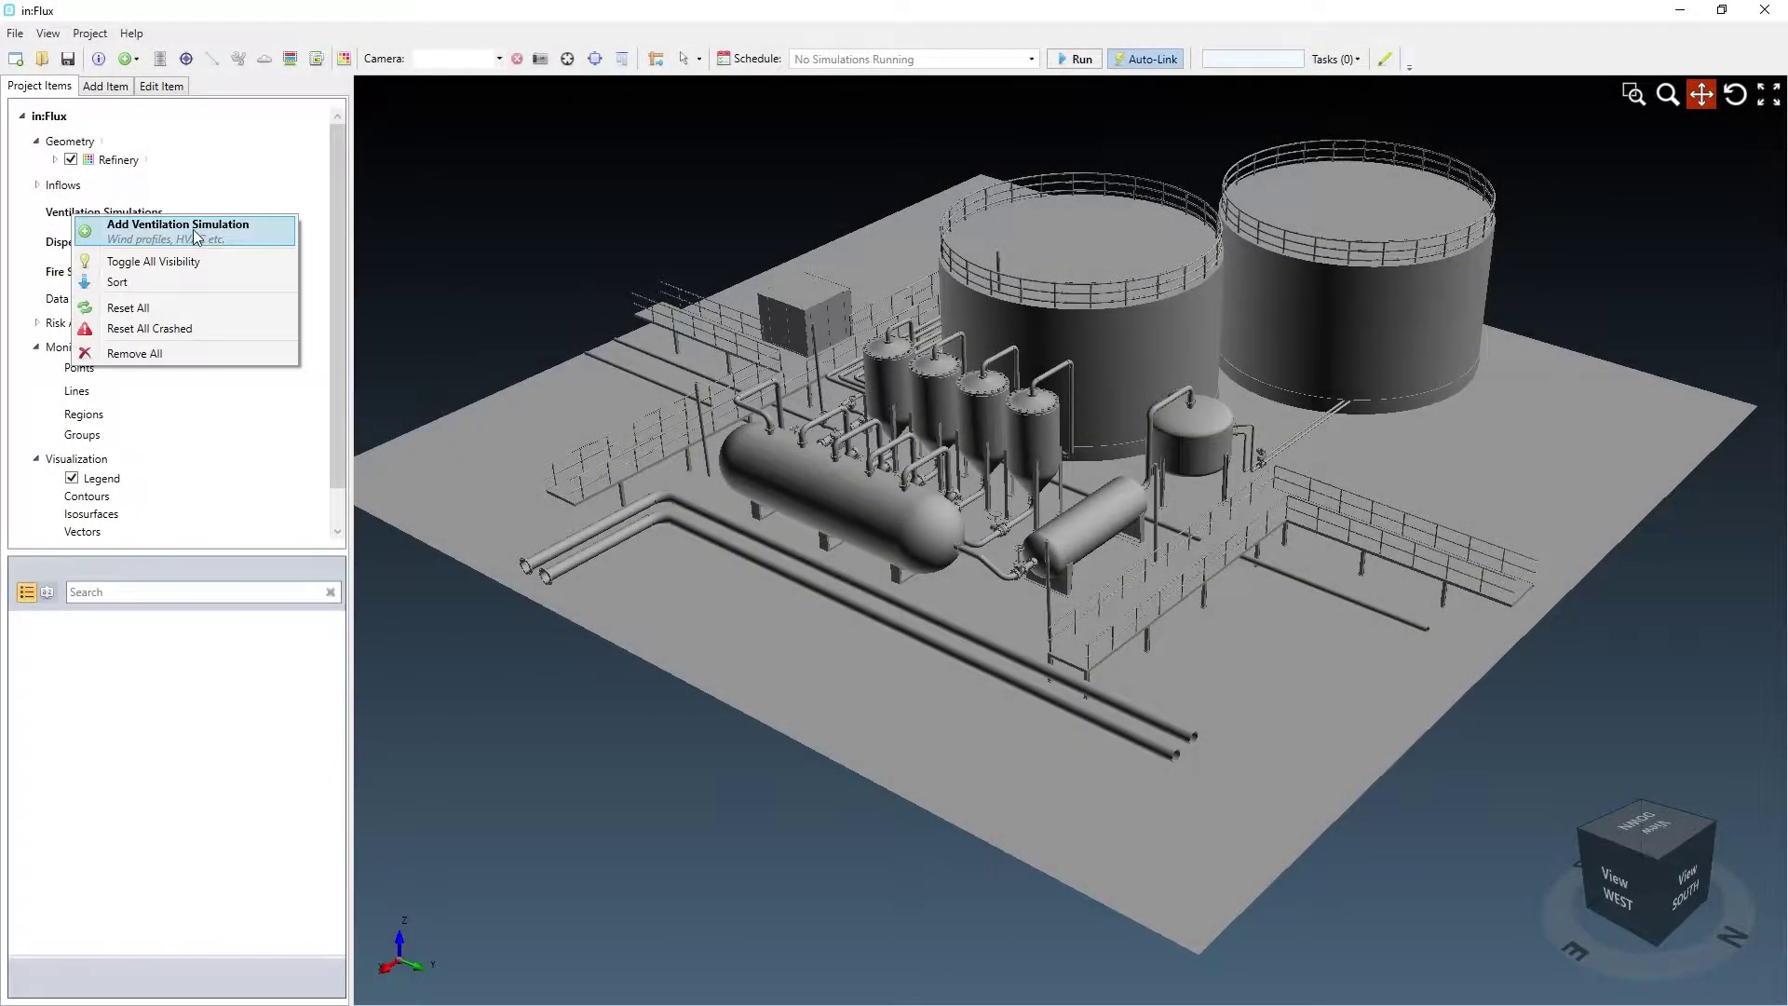
Add the Northerly 5 m/s ventilation simulation, then expand Inflows in the project tree.
left_click(288, 396)
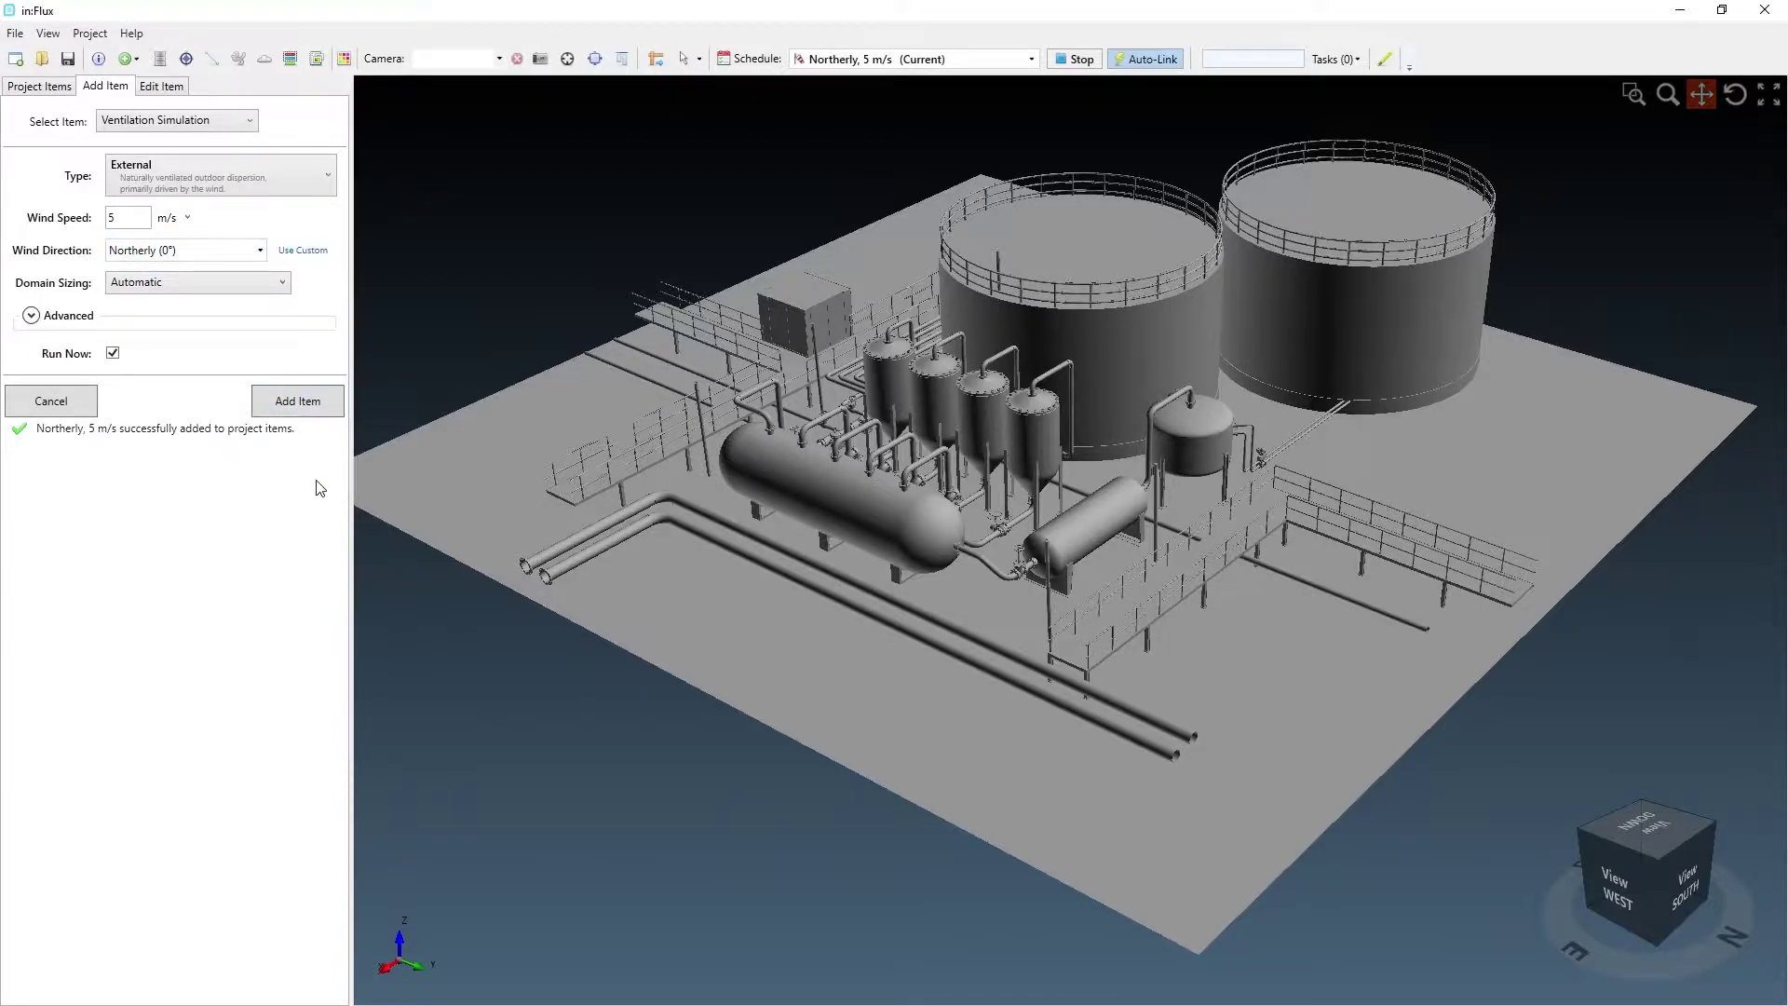
left_click(51, 93)
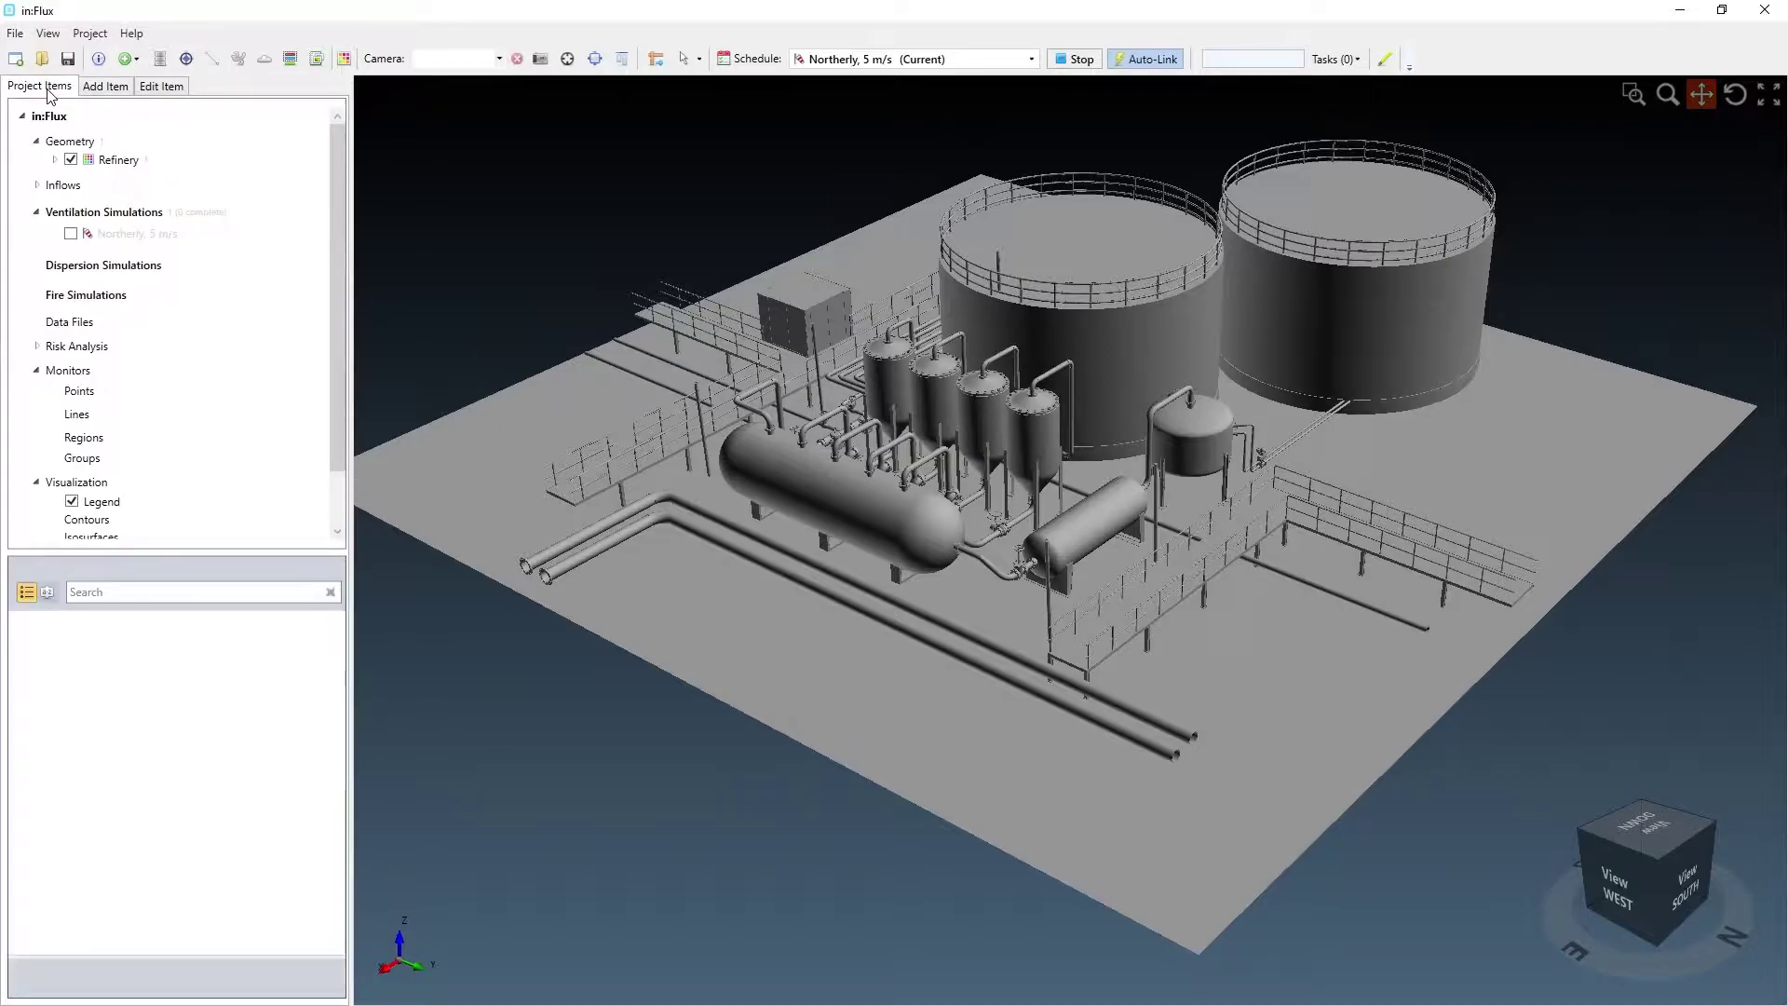
left_click(38, 184)
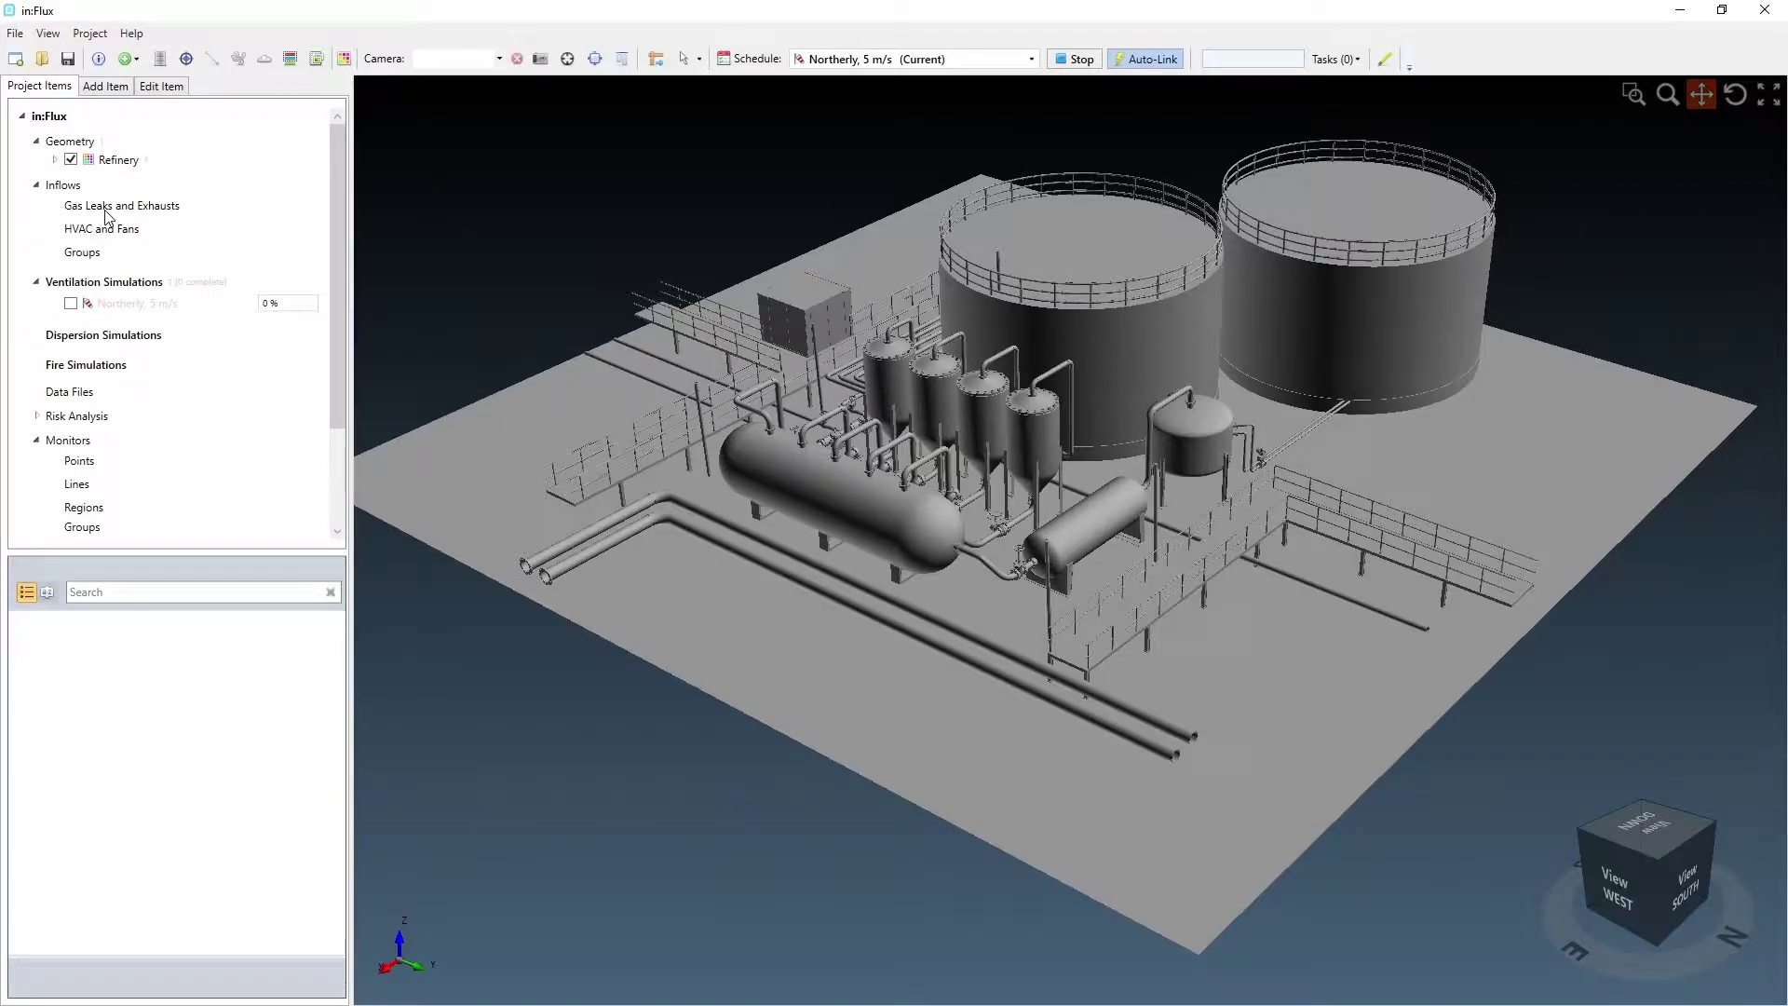
Create a high-pressure gas leak using methane (CH4) at 20 bar(g).
right_click(106, 212)
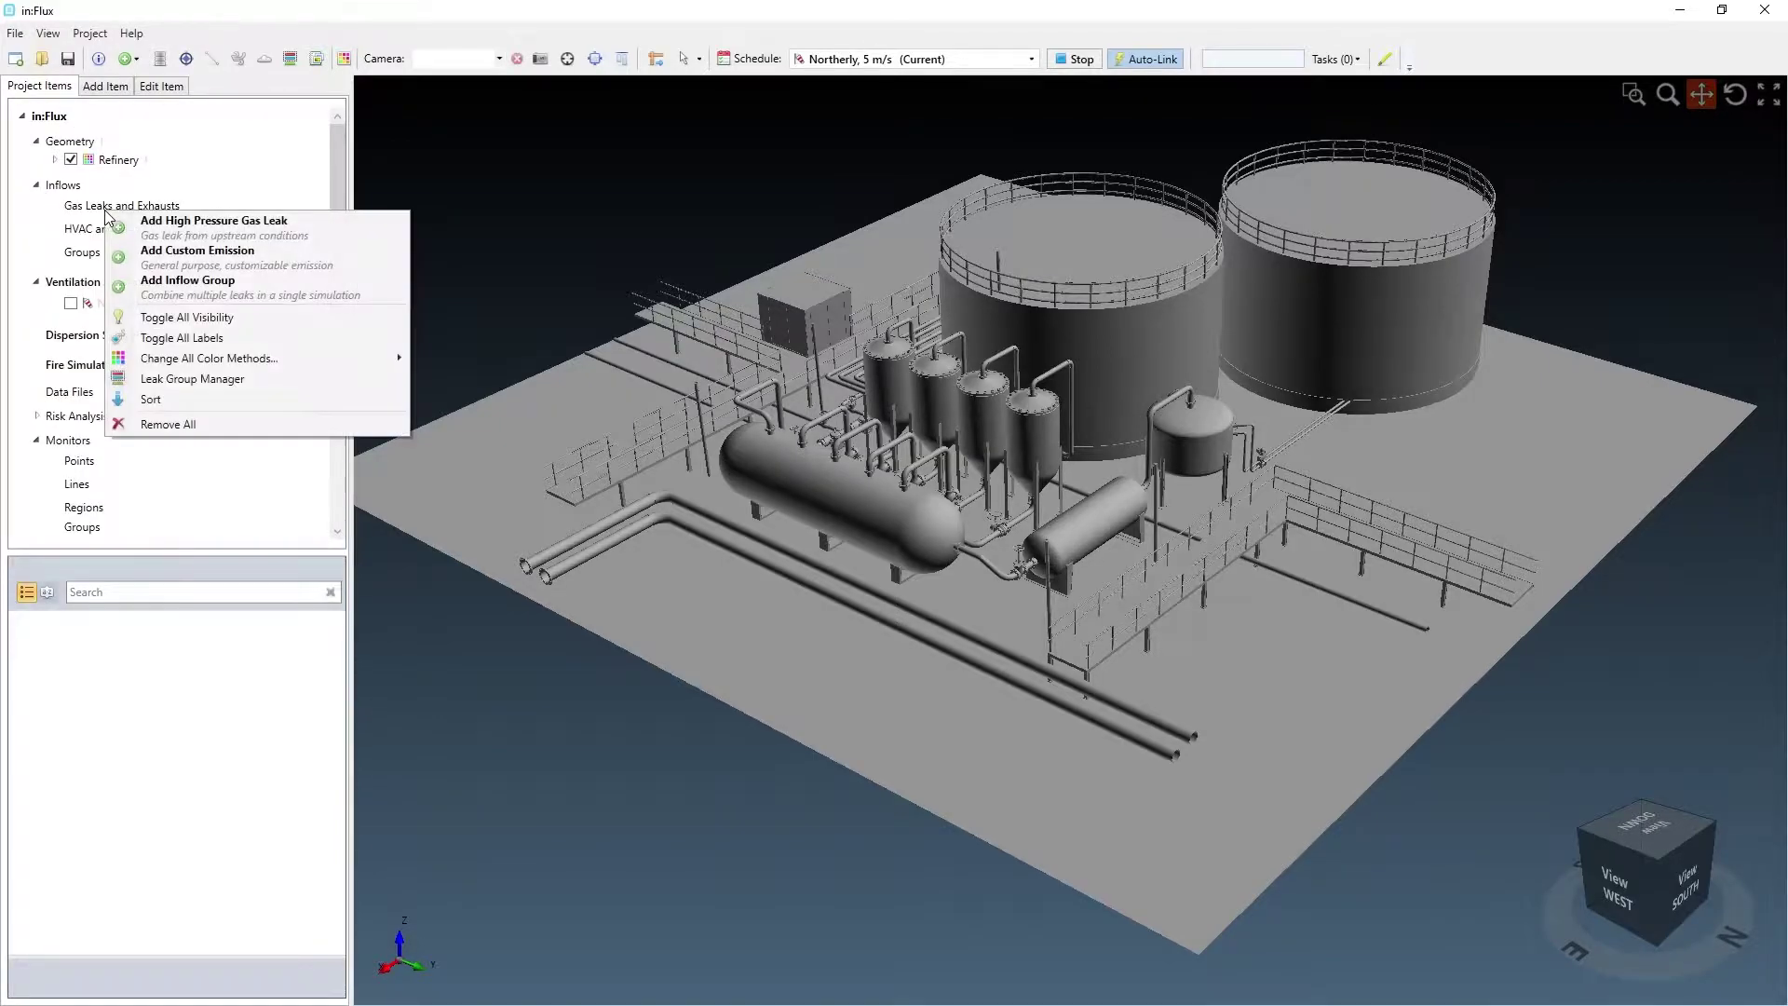
left_click(300, 236)
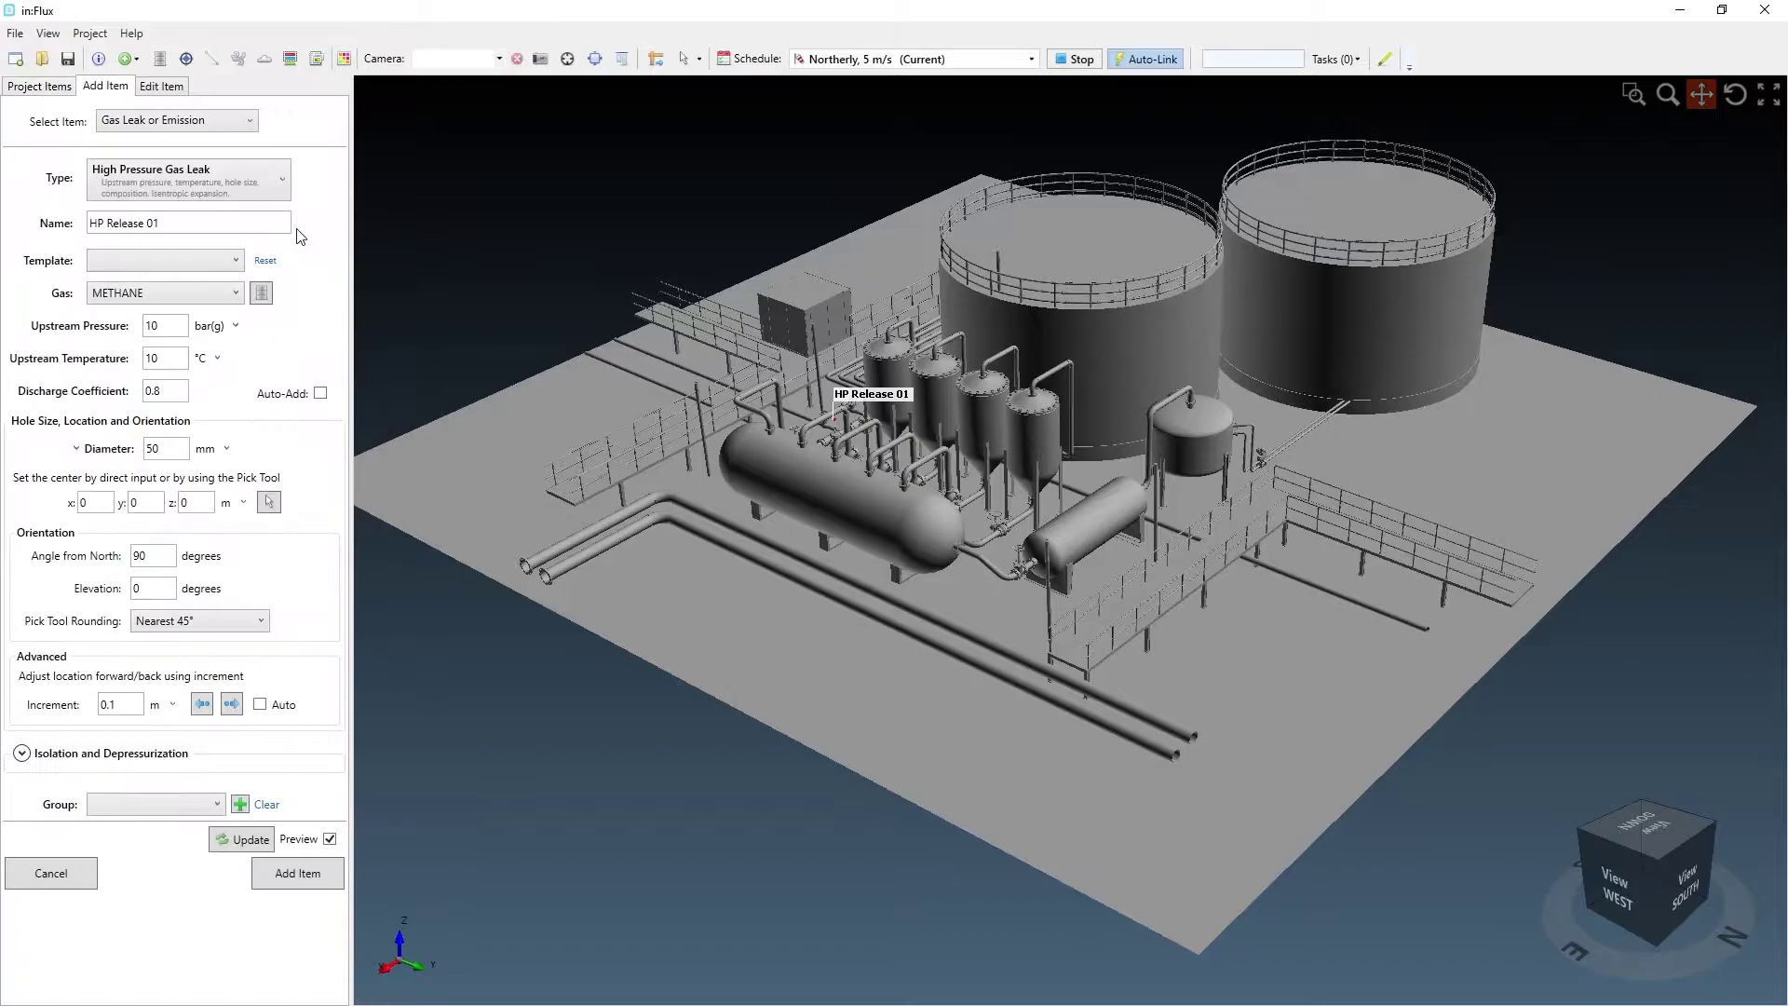
left_click(261, 294)
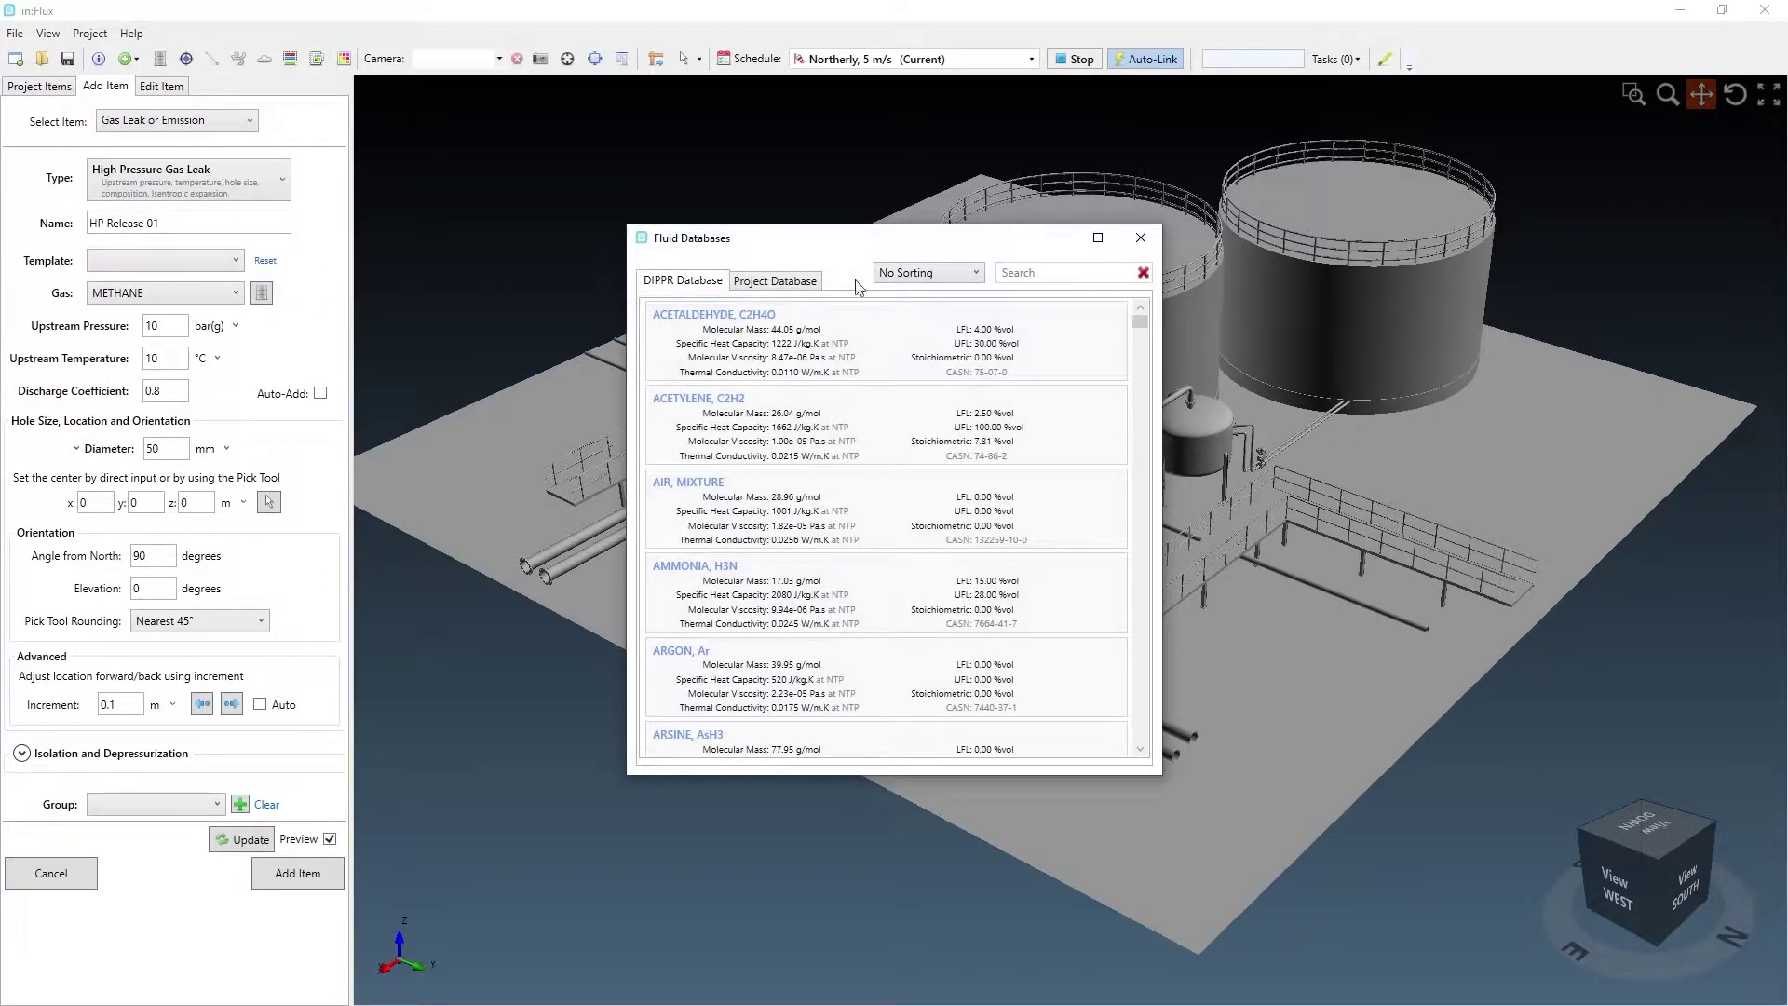
left_click(1029, 269)
type("ch4")
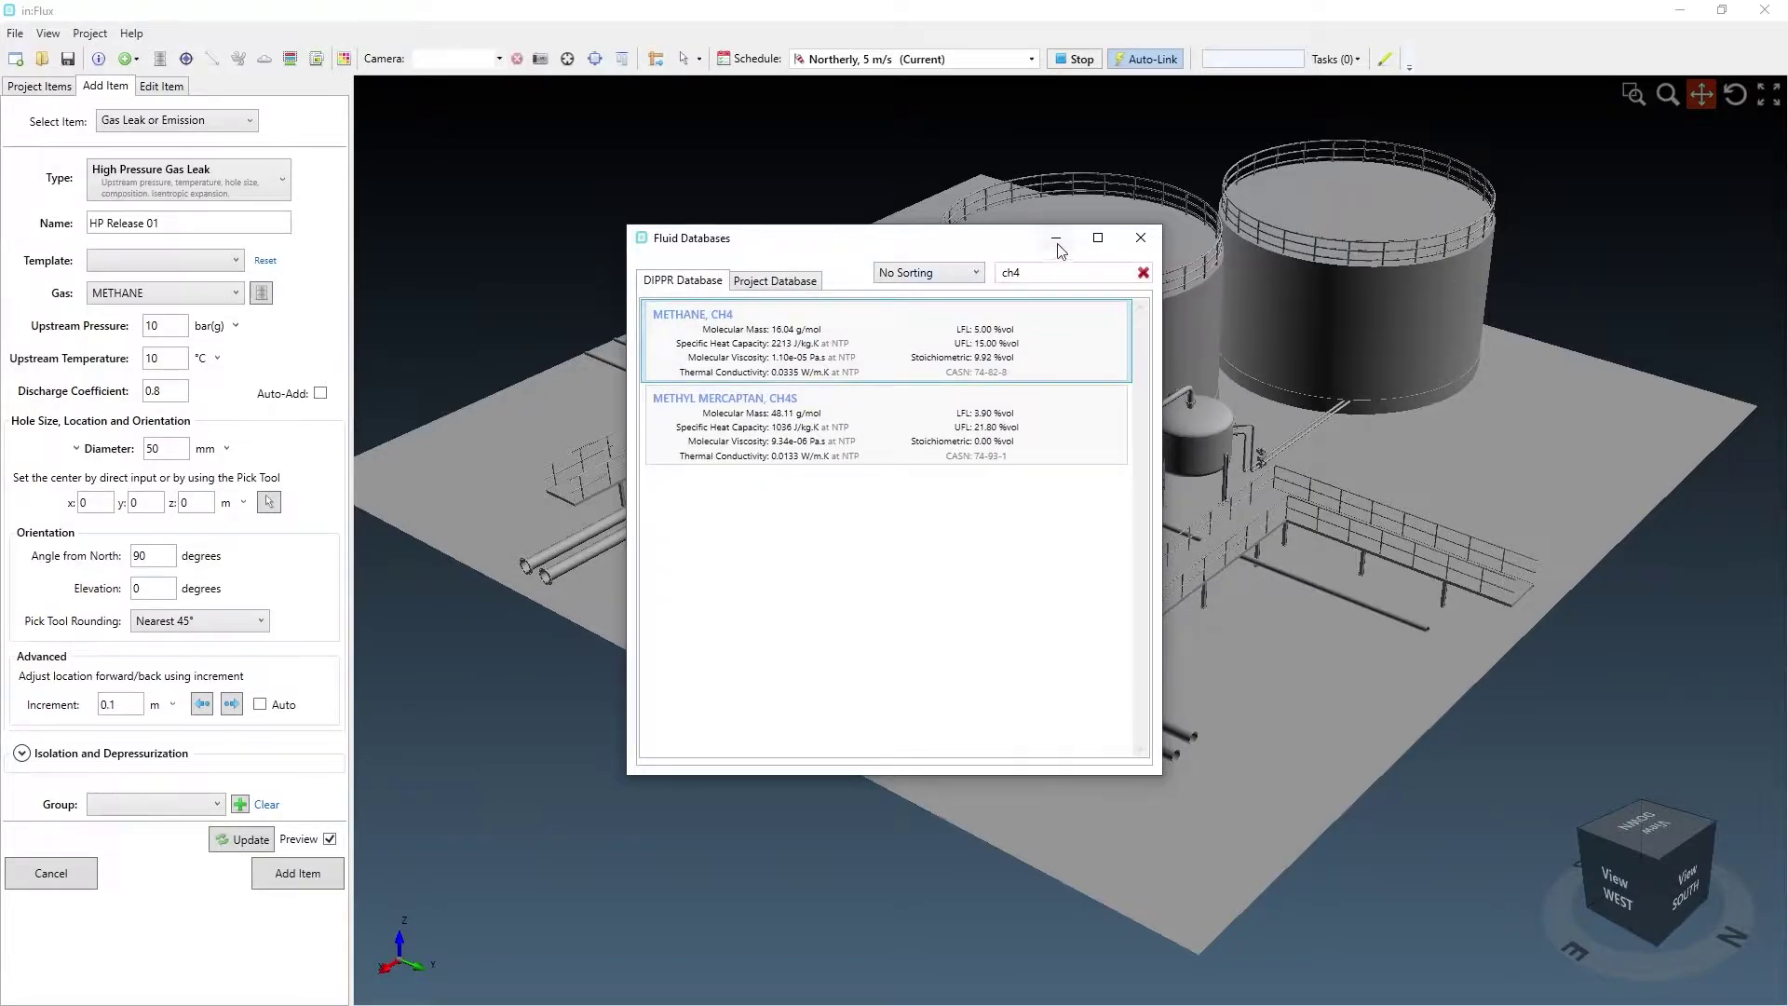
left_click(1140, 240)
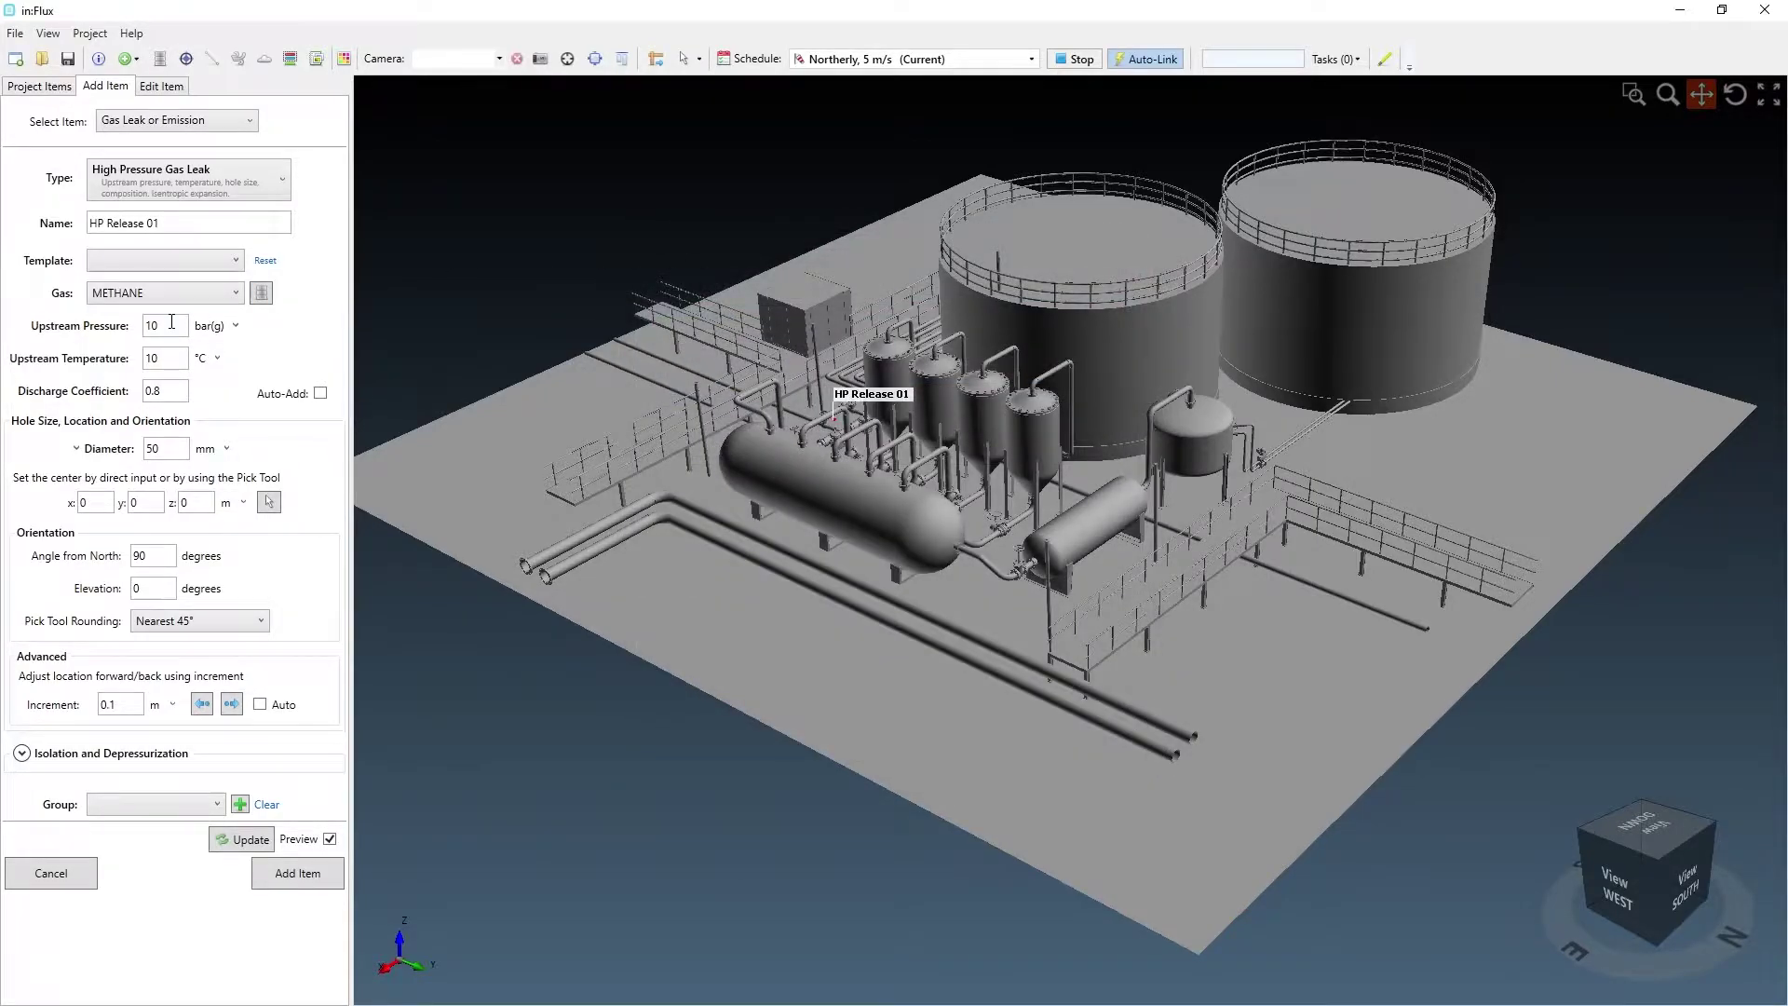
type("20")
Size the leak by 100 MW fire power, place it on the pipe valve, and add it.
left_click(104, 448)
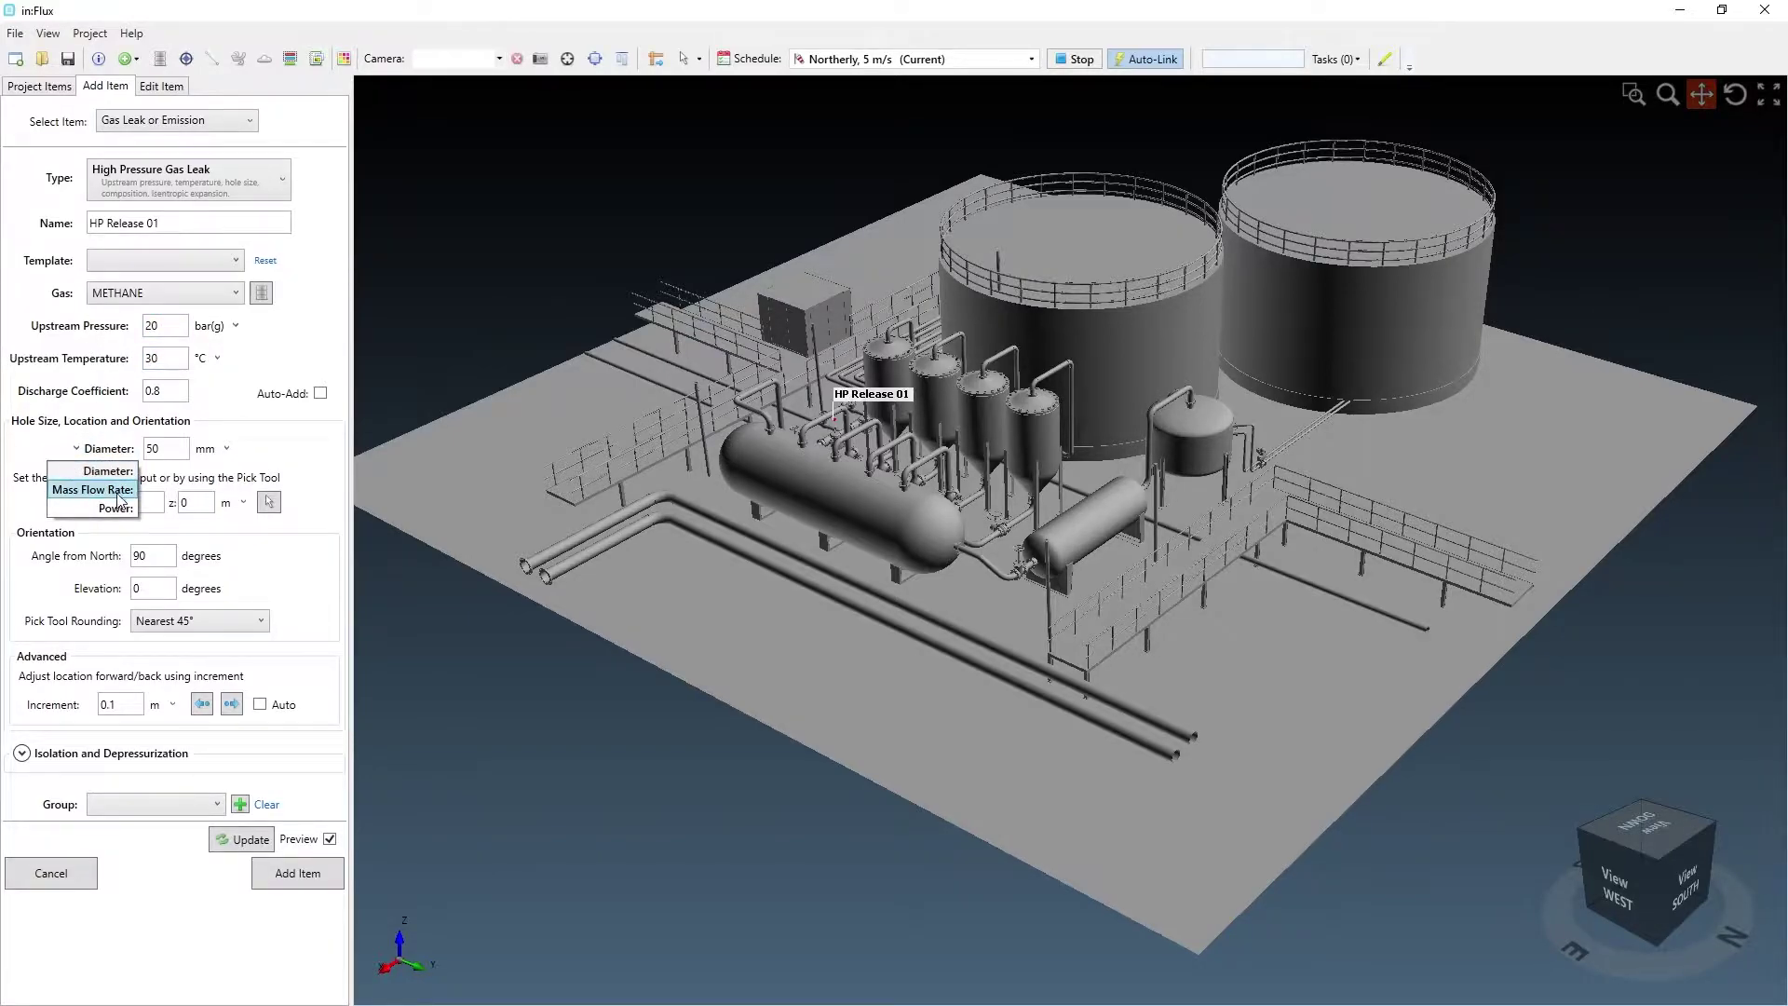
left_click(116, 507)
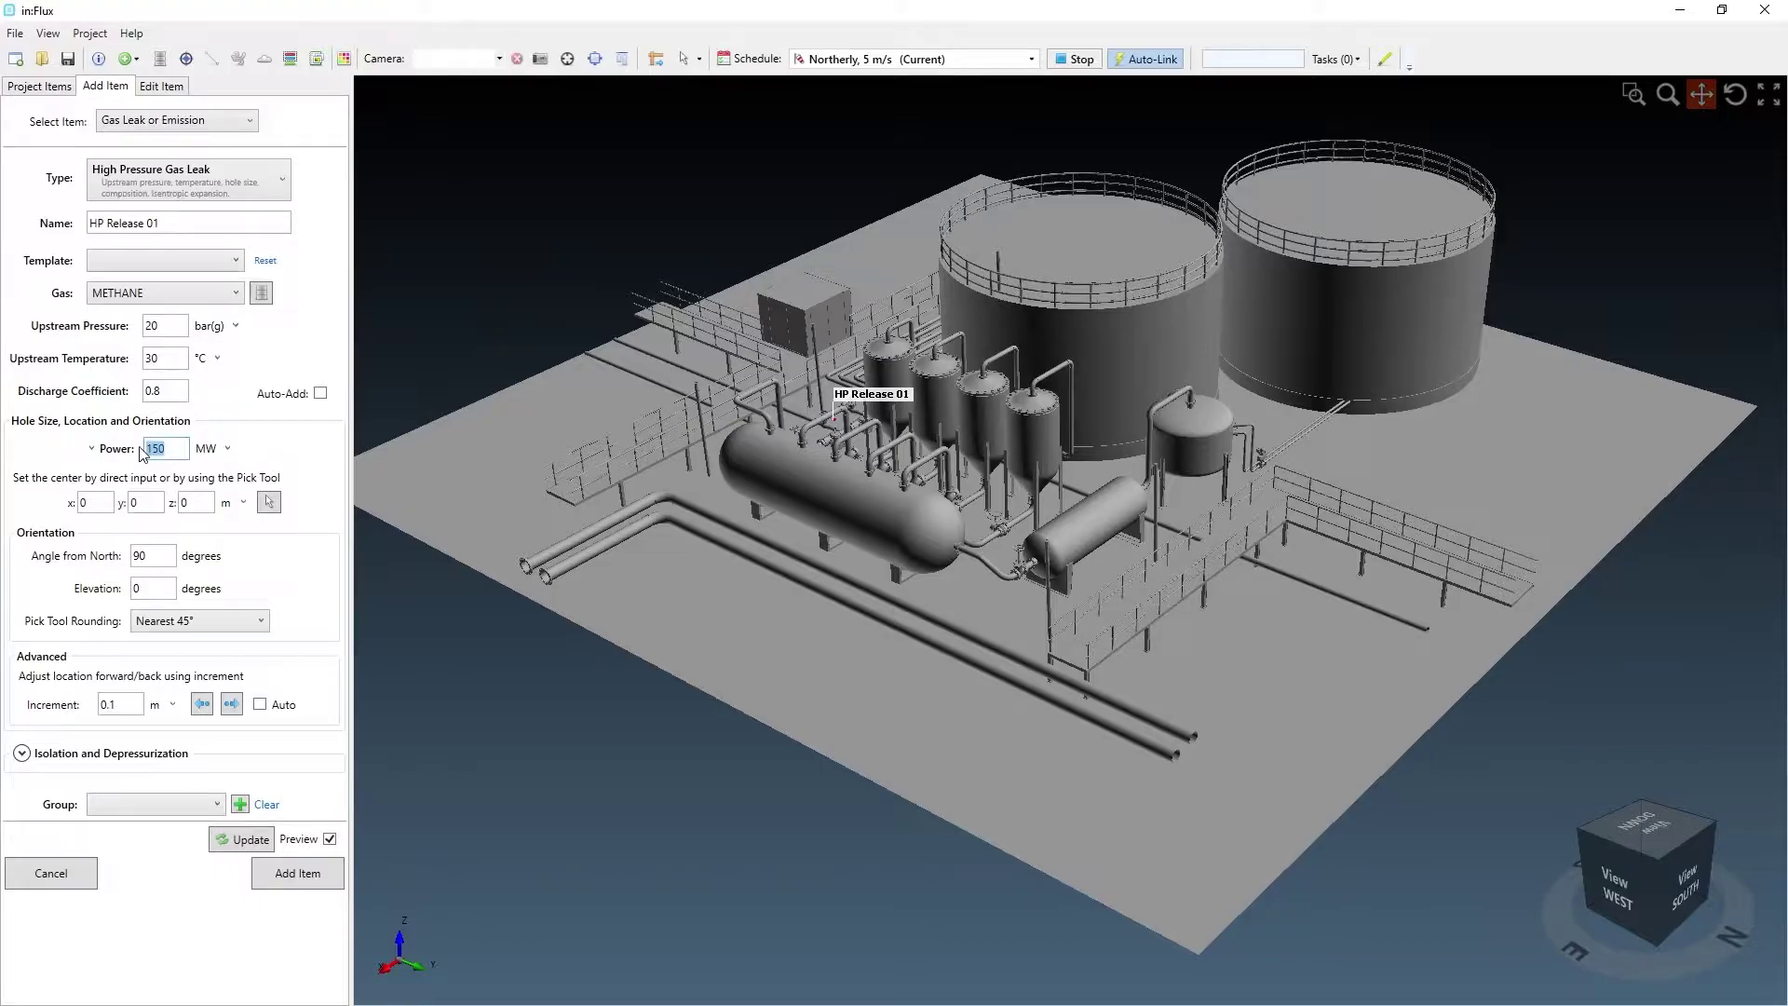
type("0")
scroll(1010, 507, "up", 10)
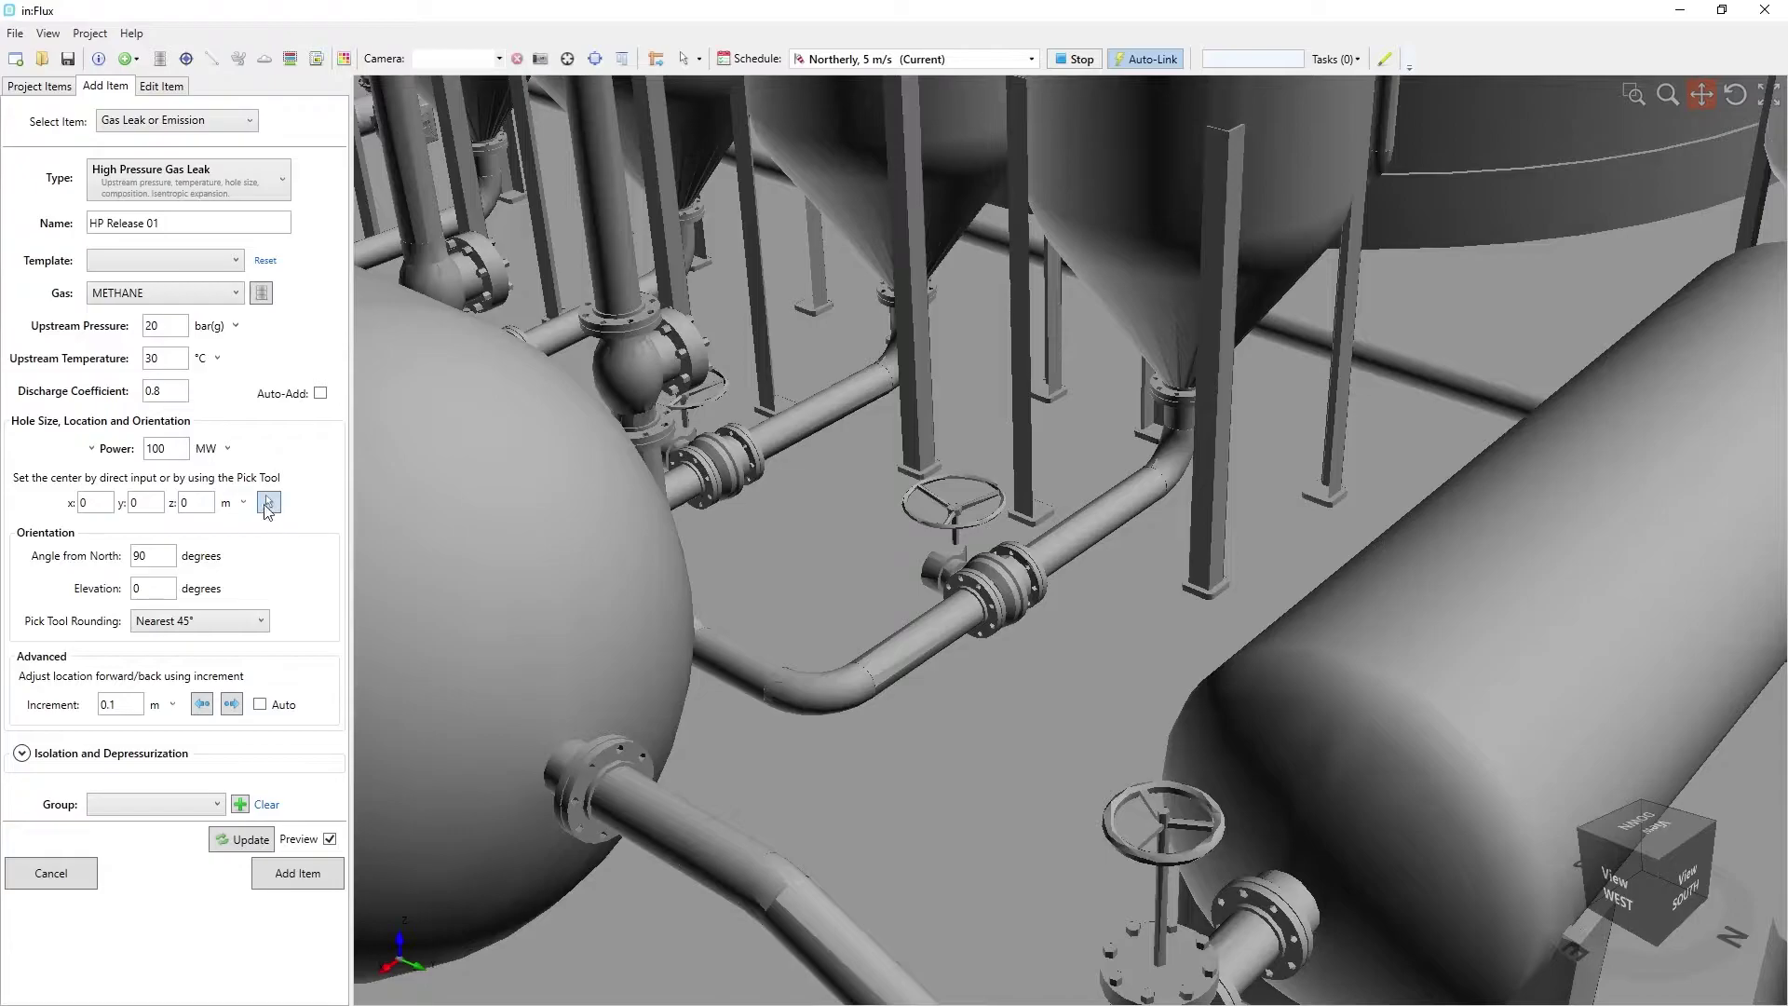
left_click(268, 503)
scroll(643, 298, "up", 6)
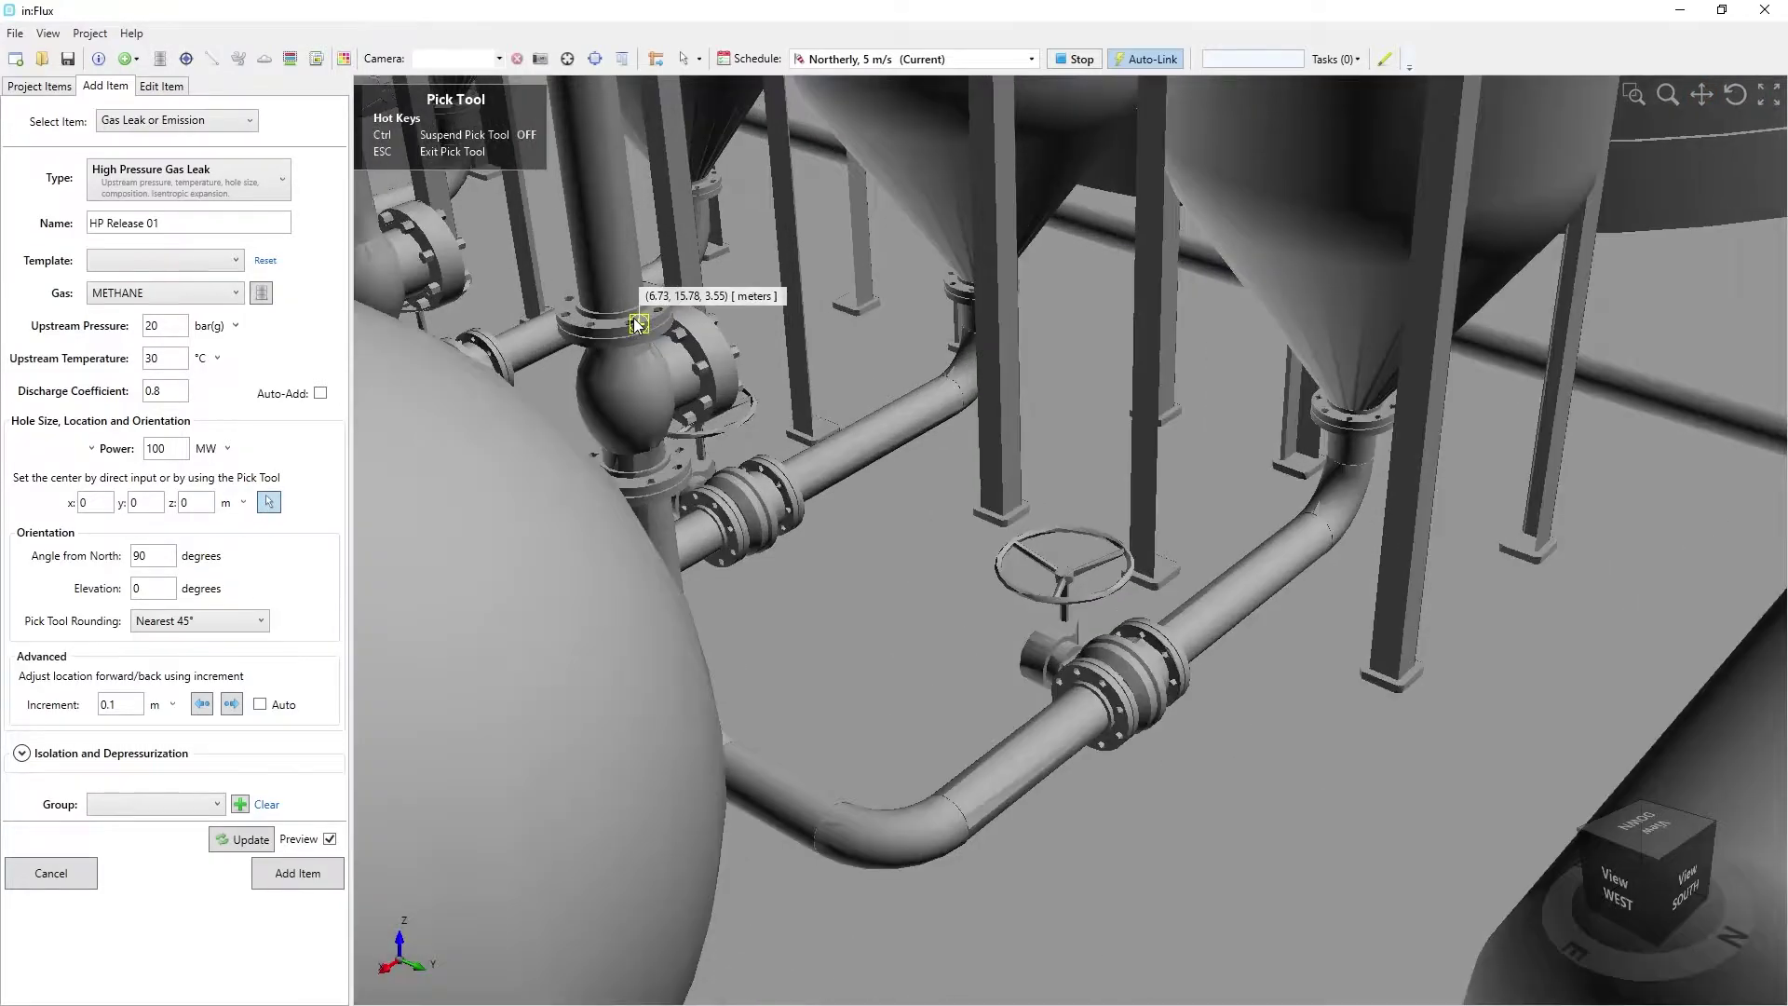
left_click(700, 364)
scroll(699, 363, "down", 10)
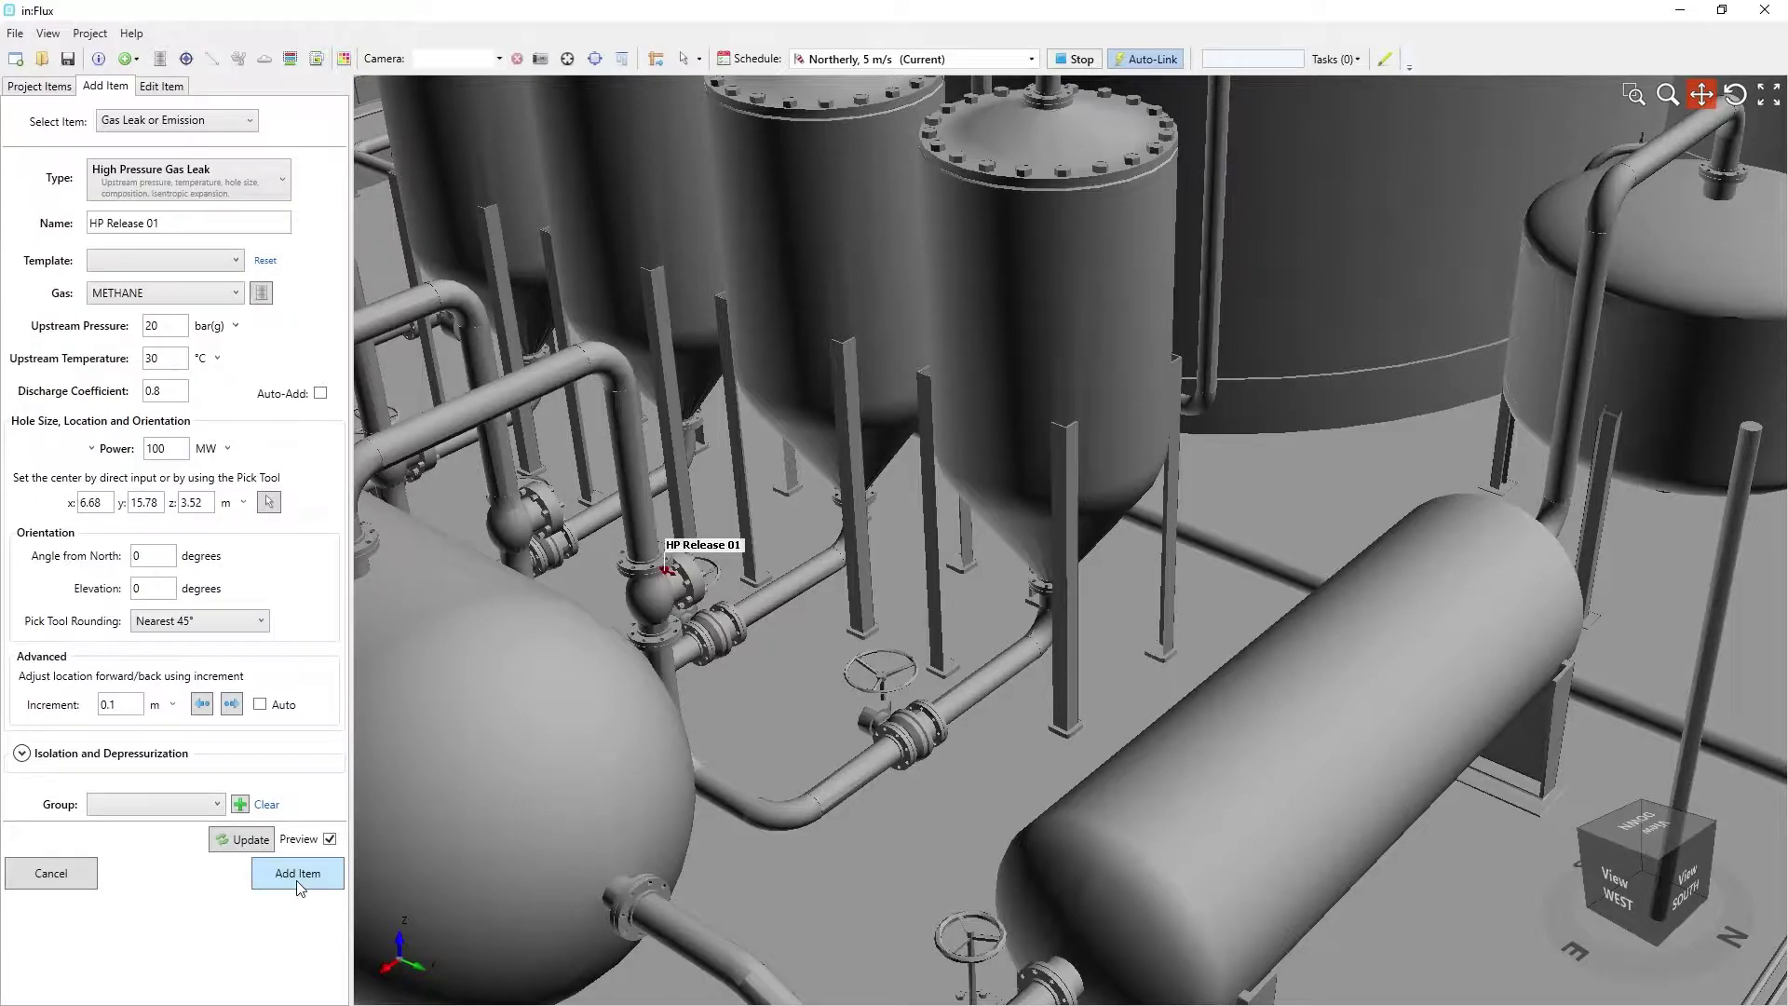
left_click(298, 876)
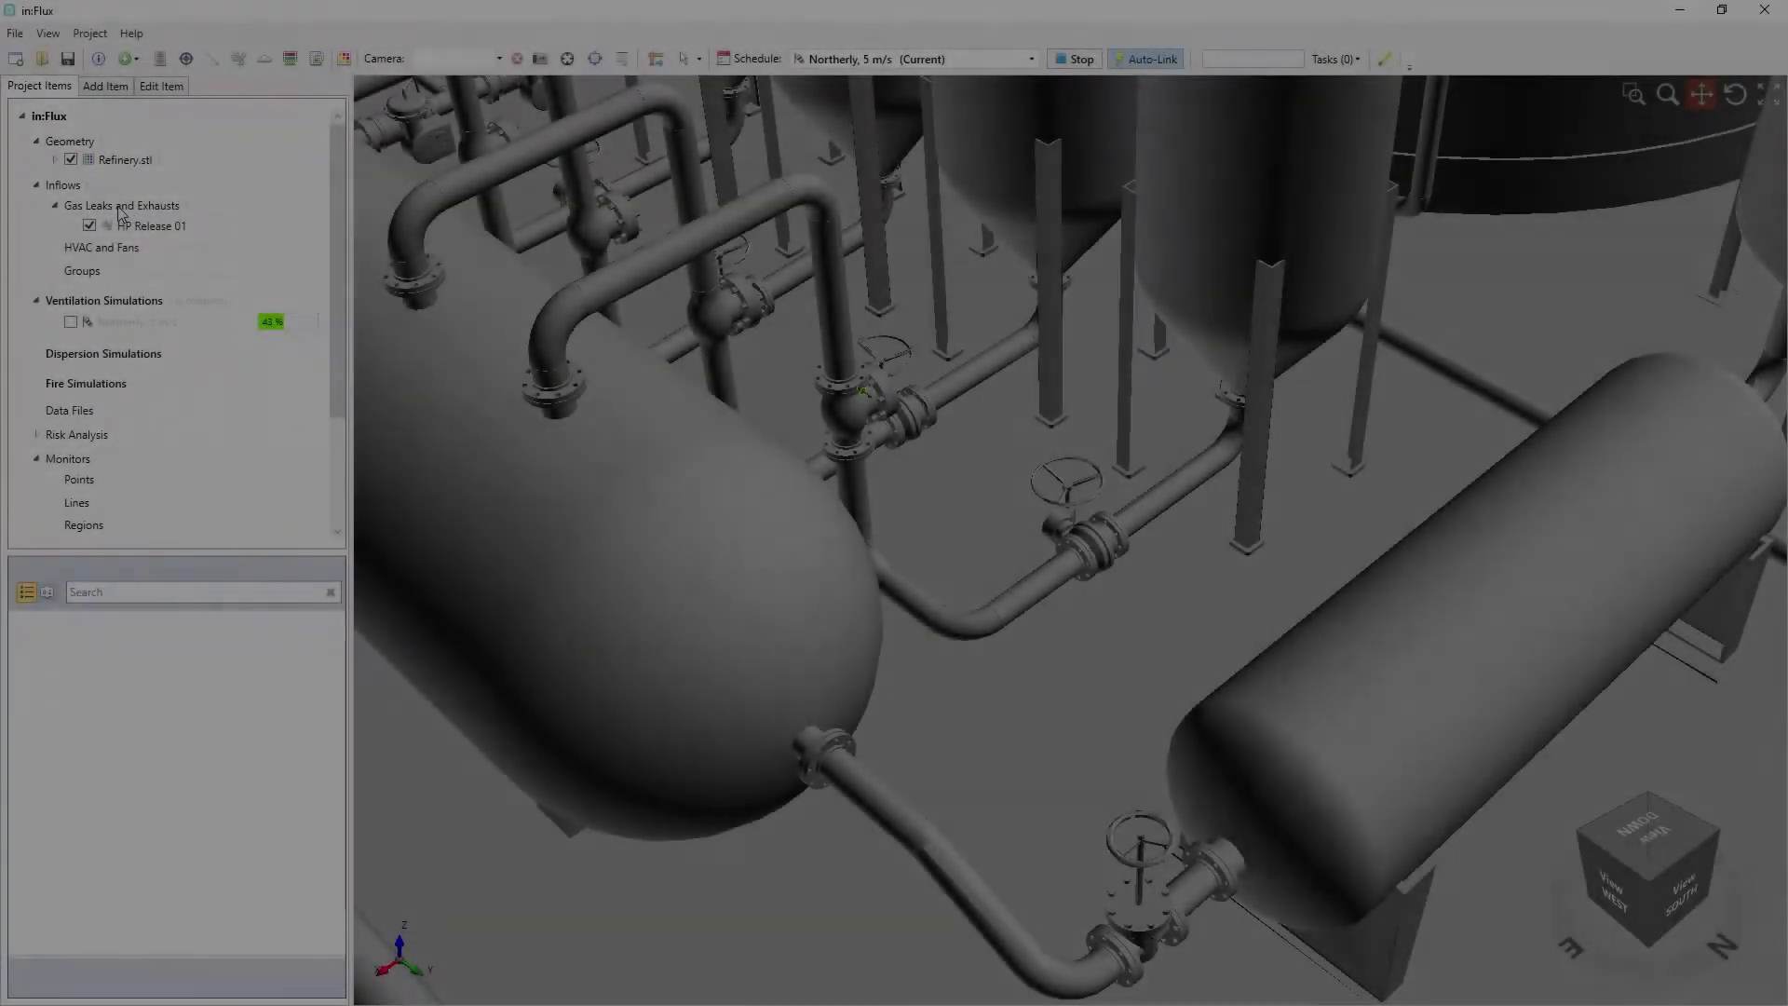
Create a custom emission named Pool Fire Case with HEPTANE as the fuel.
right_click(140, 203)
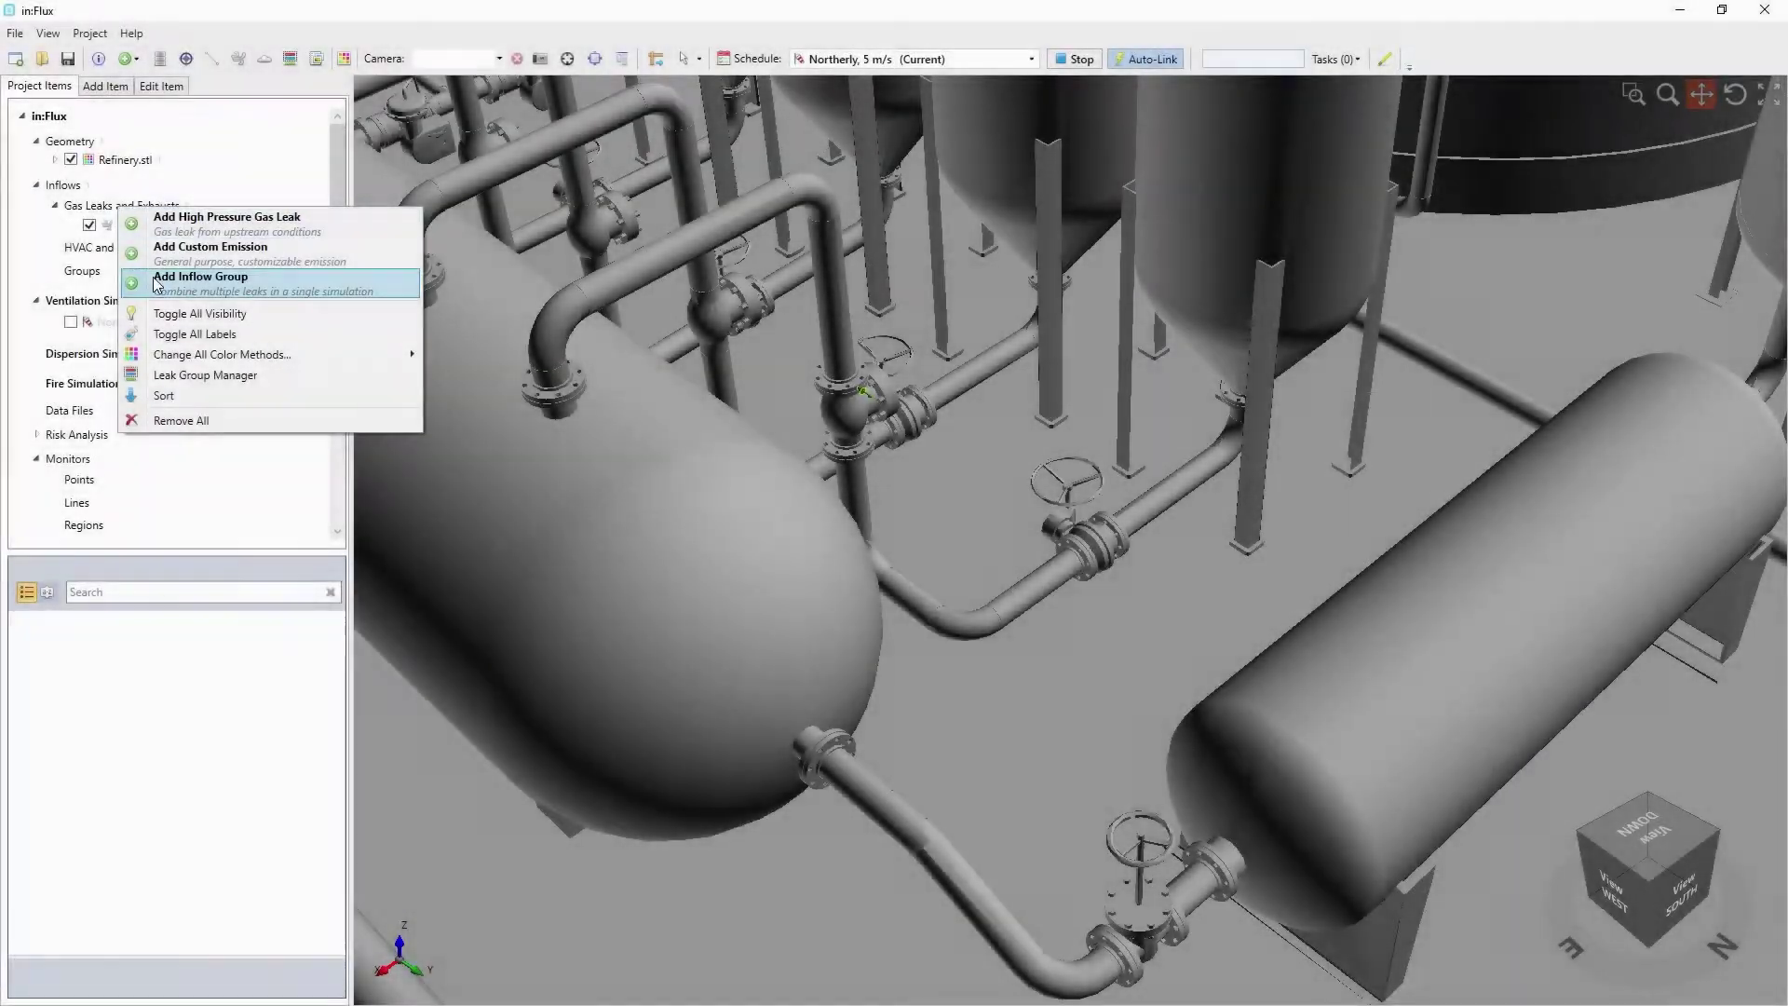
left_click(242, 250)
type("Pool Fire Case")
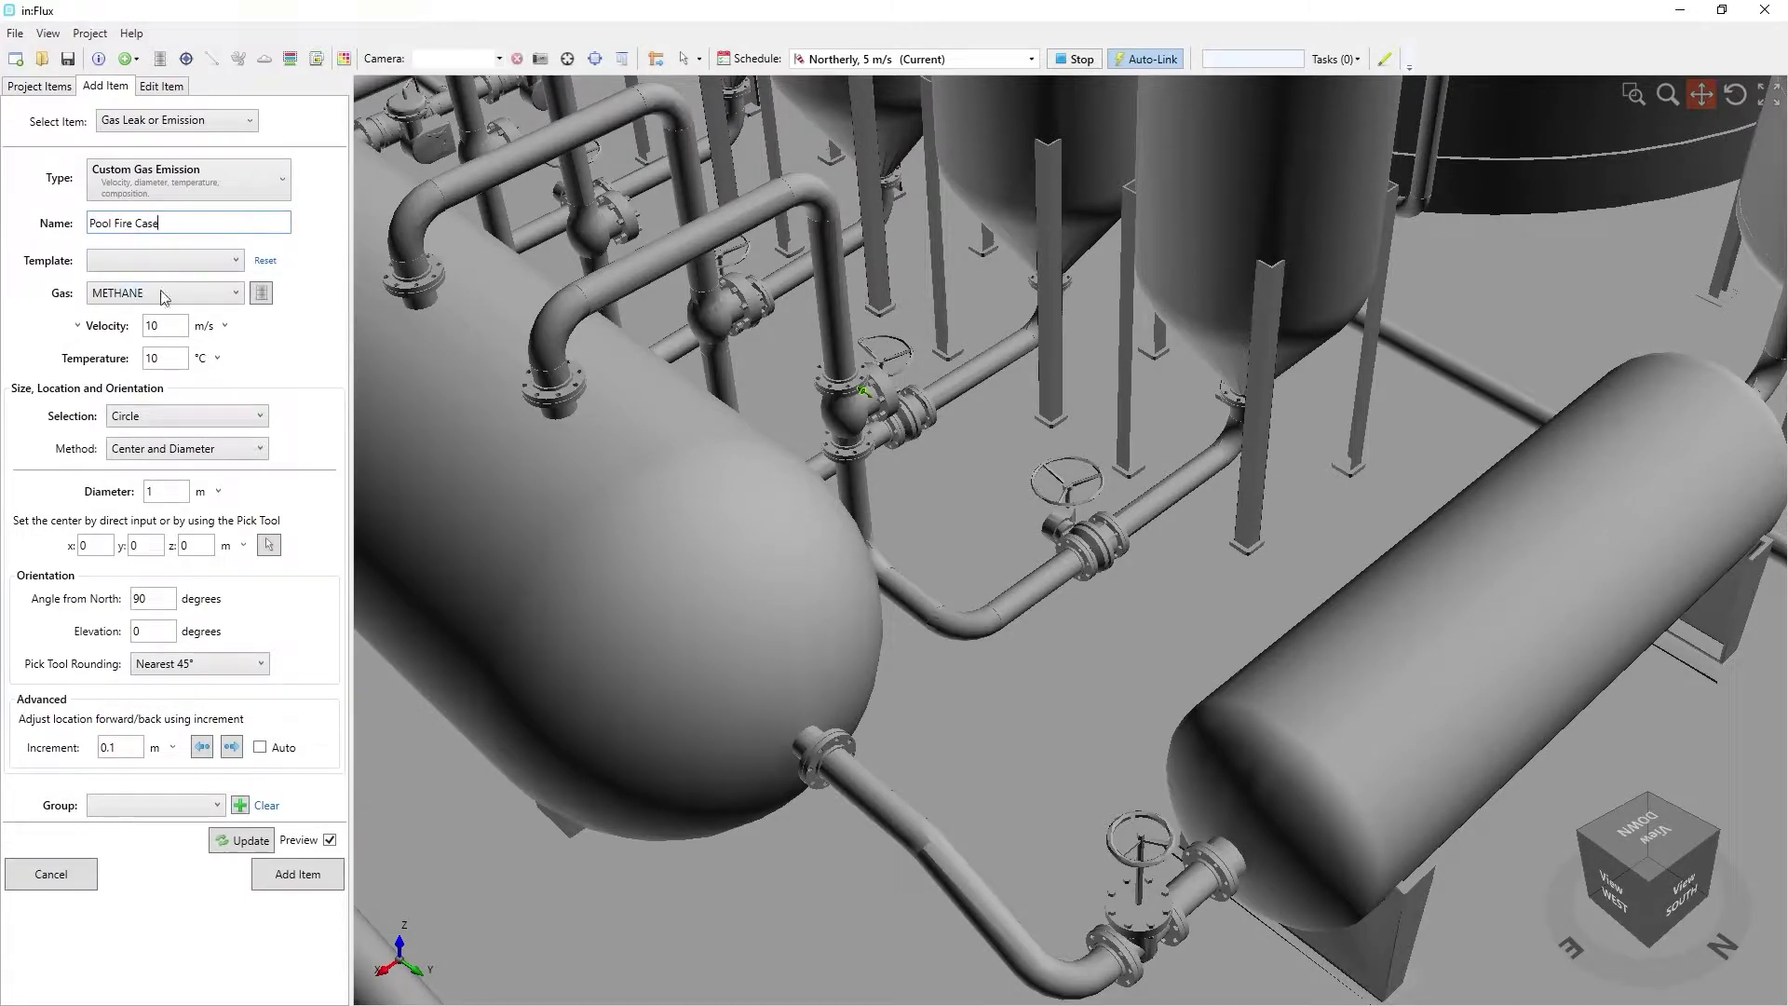
left_click(262, 294)
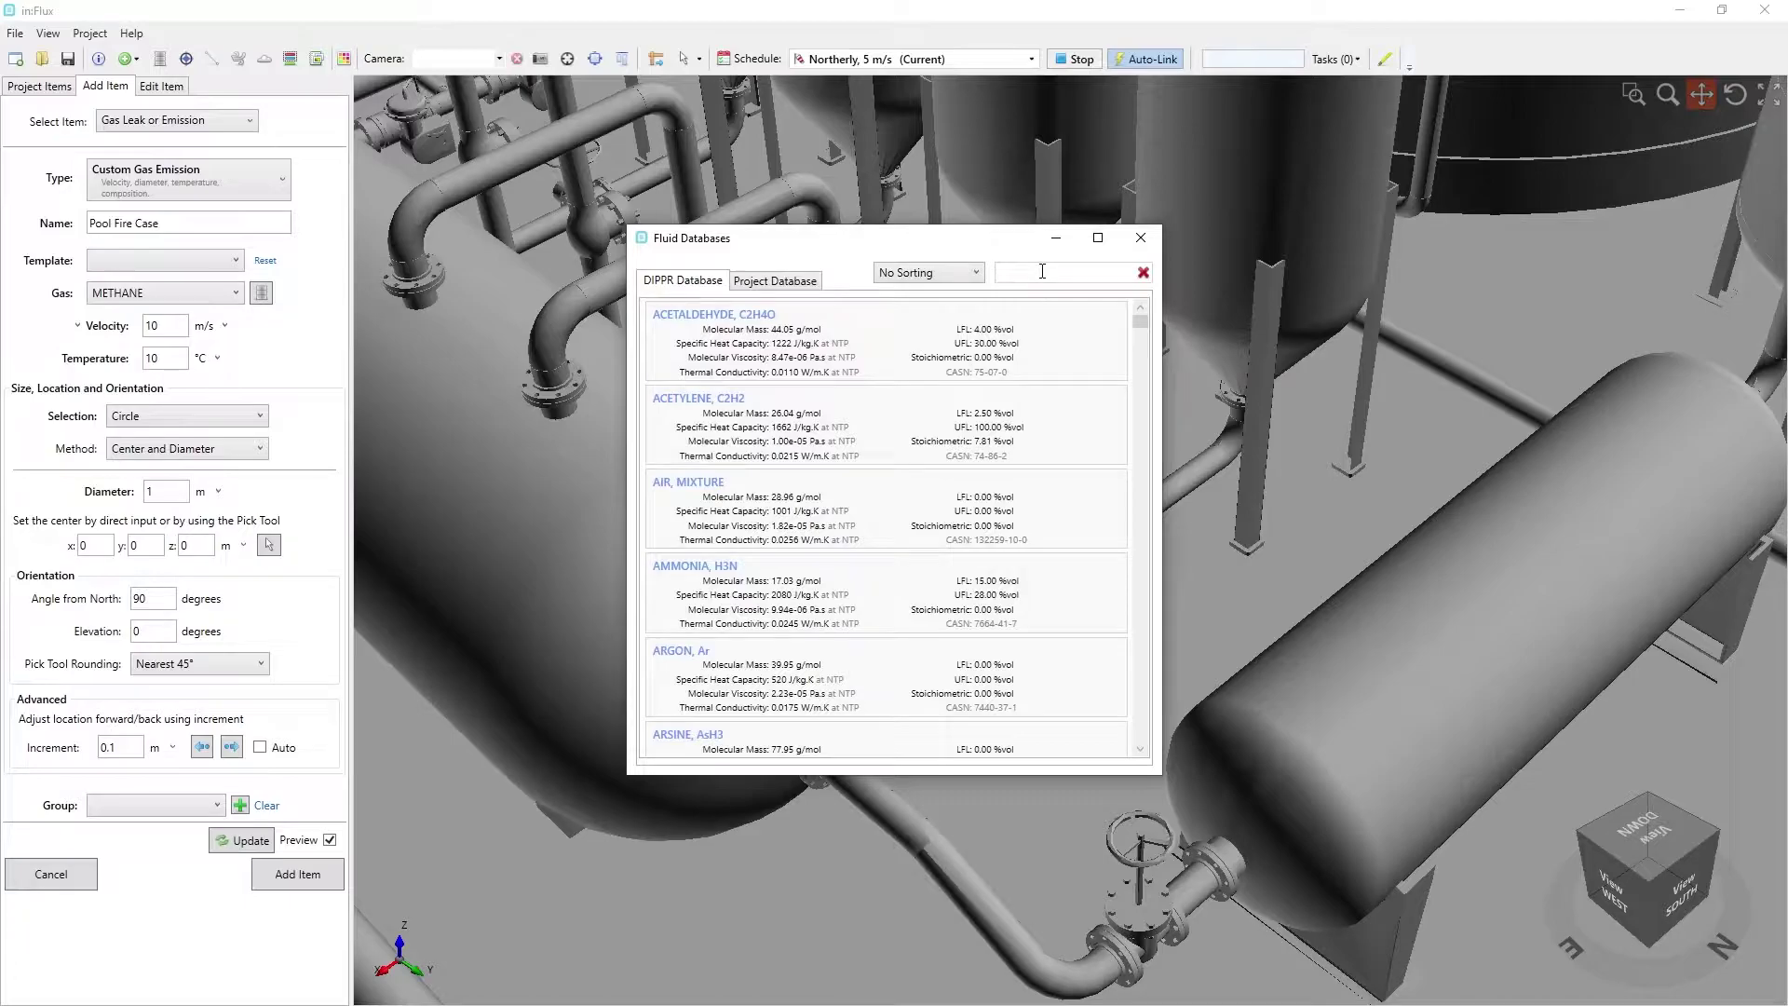
type("hept")
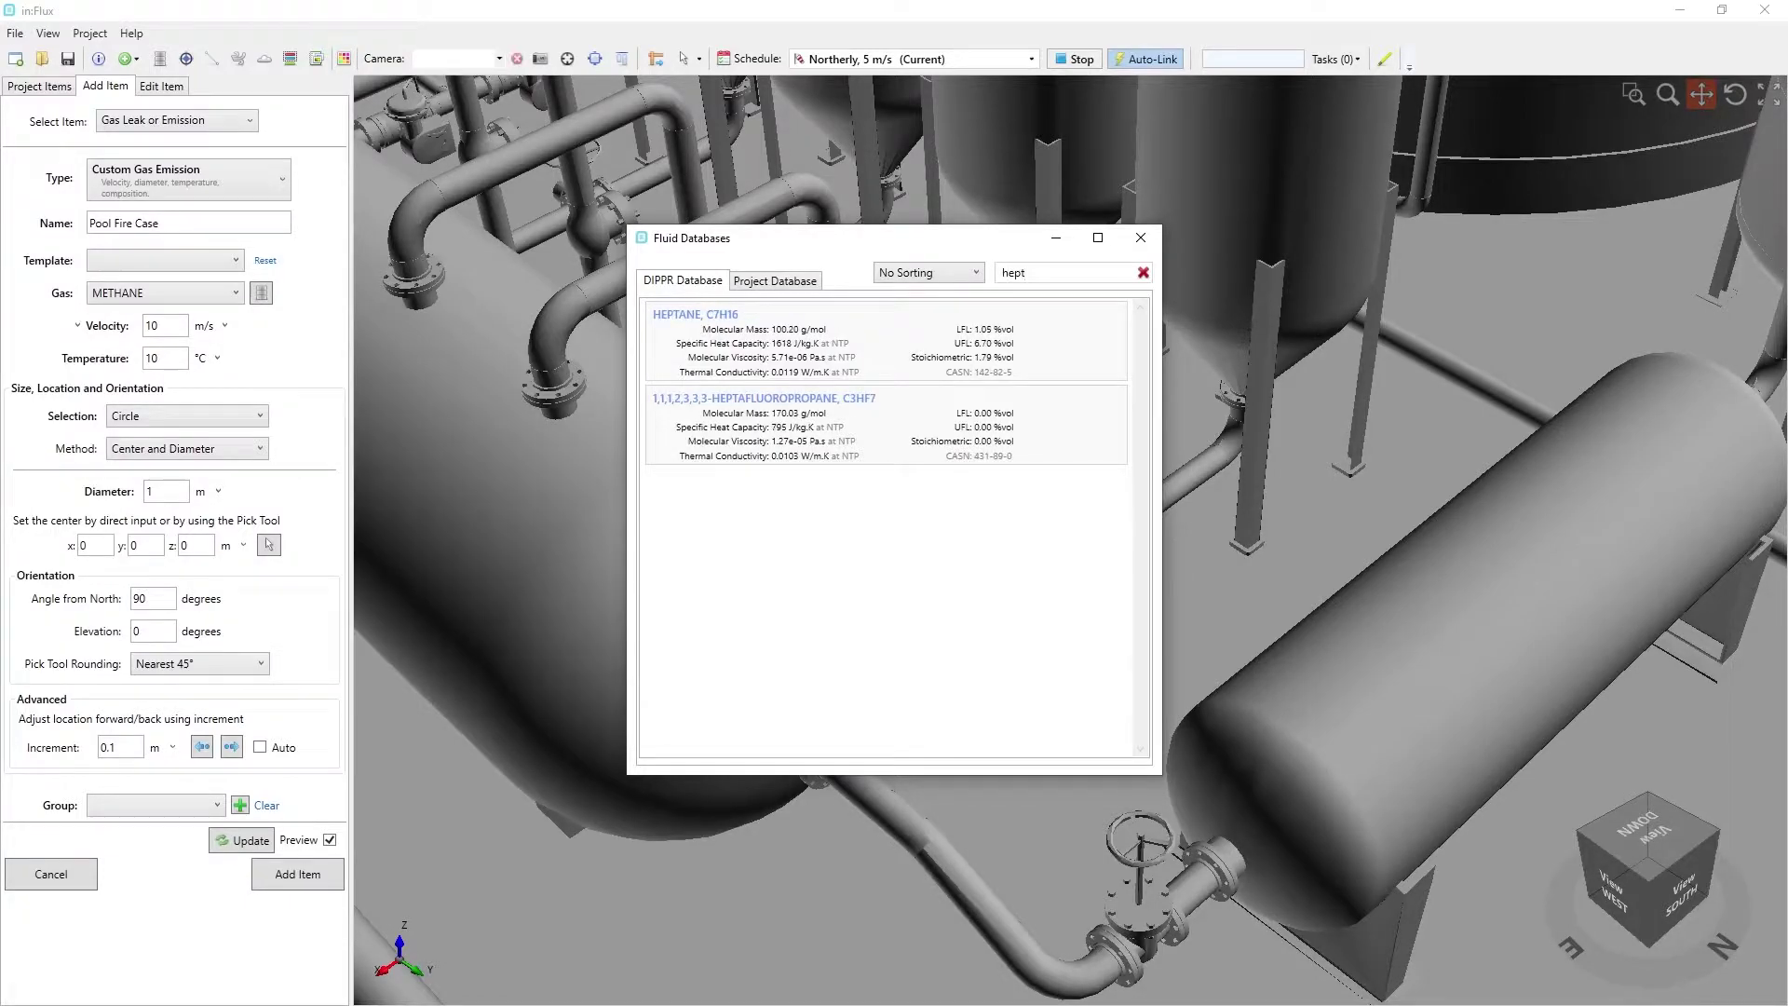
left_click(913, 344)
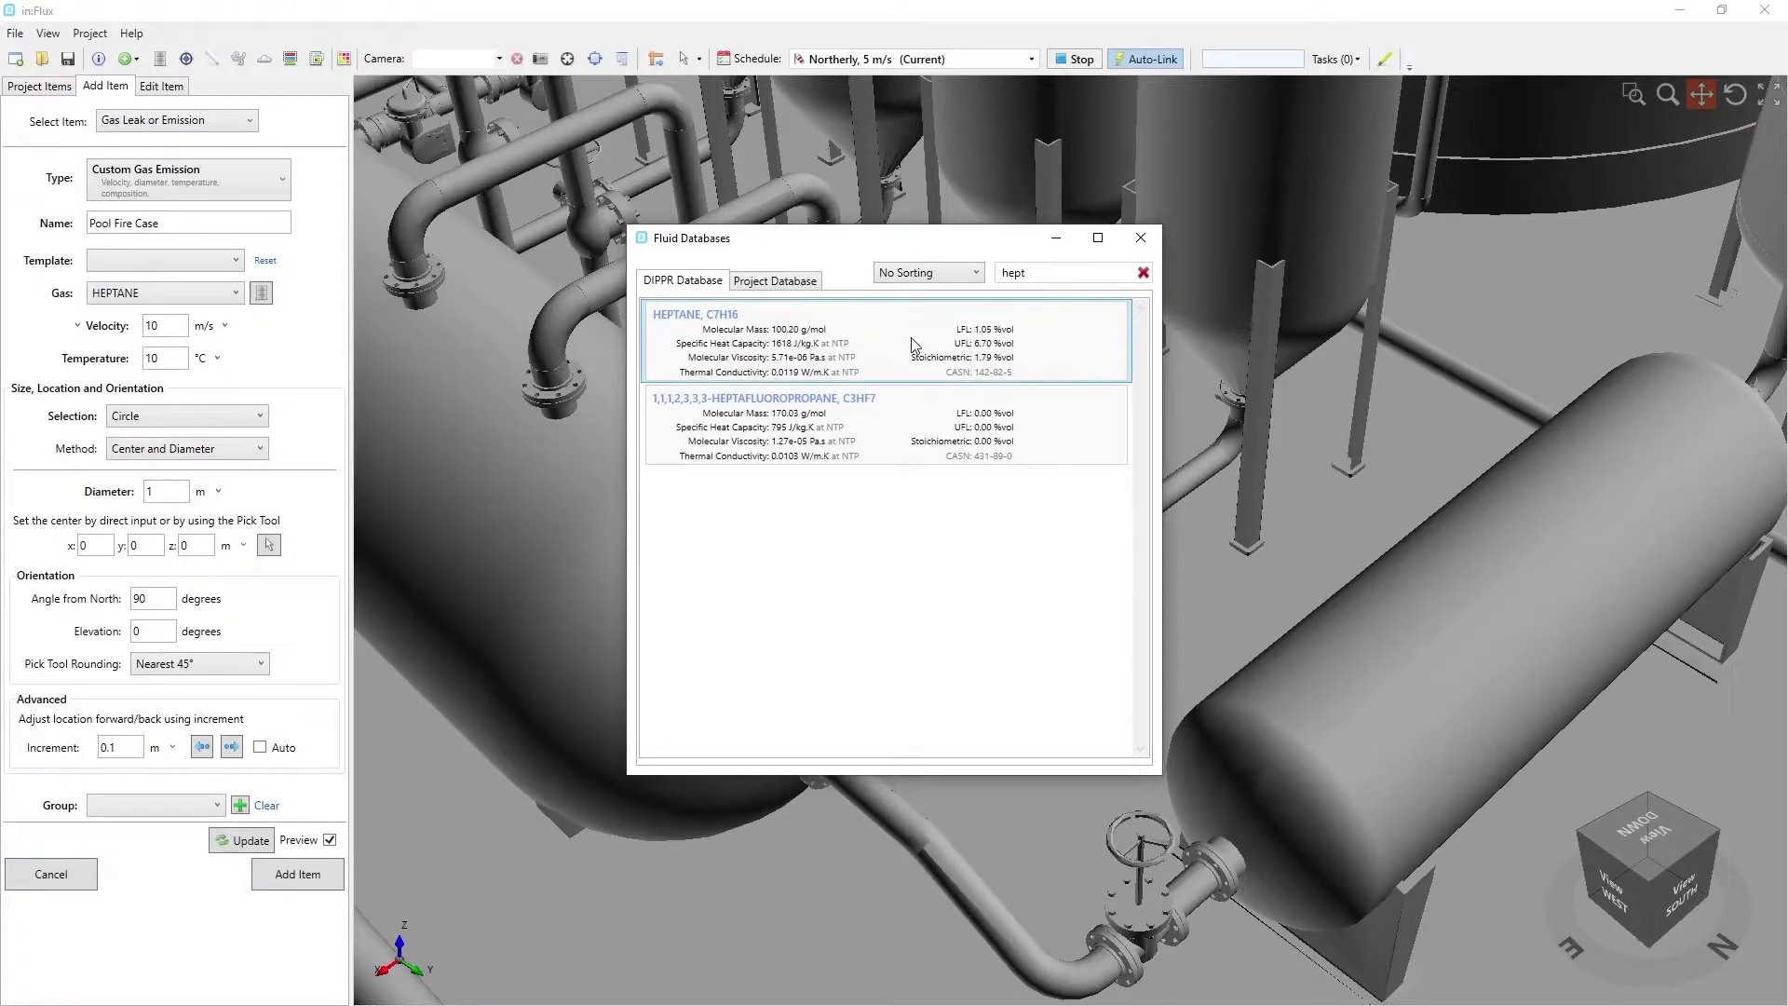
left_click(1140, 238)
Specify the emission by 100 MW fire power and place it on the floor.
left_click(107, 325)
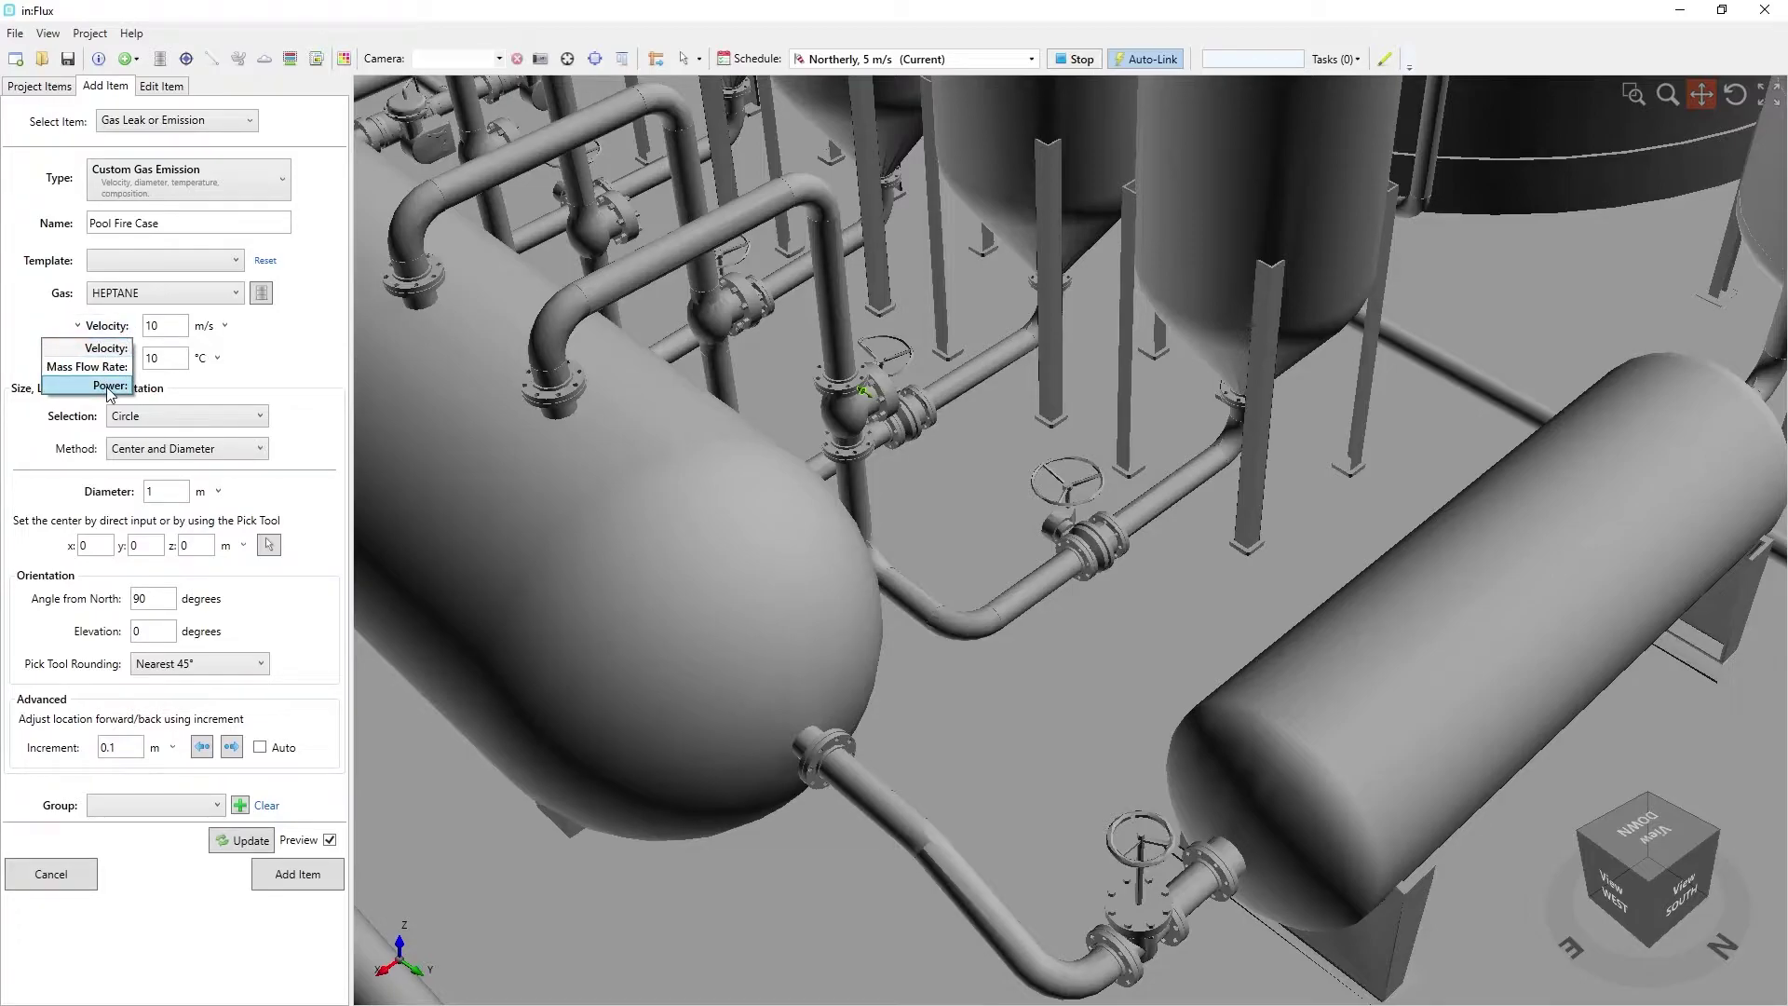
left_click(117, 363)
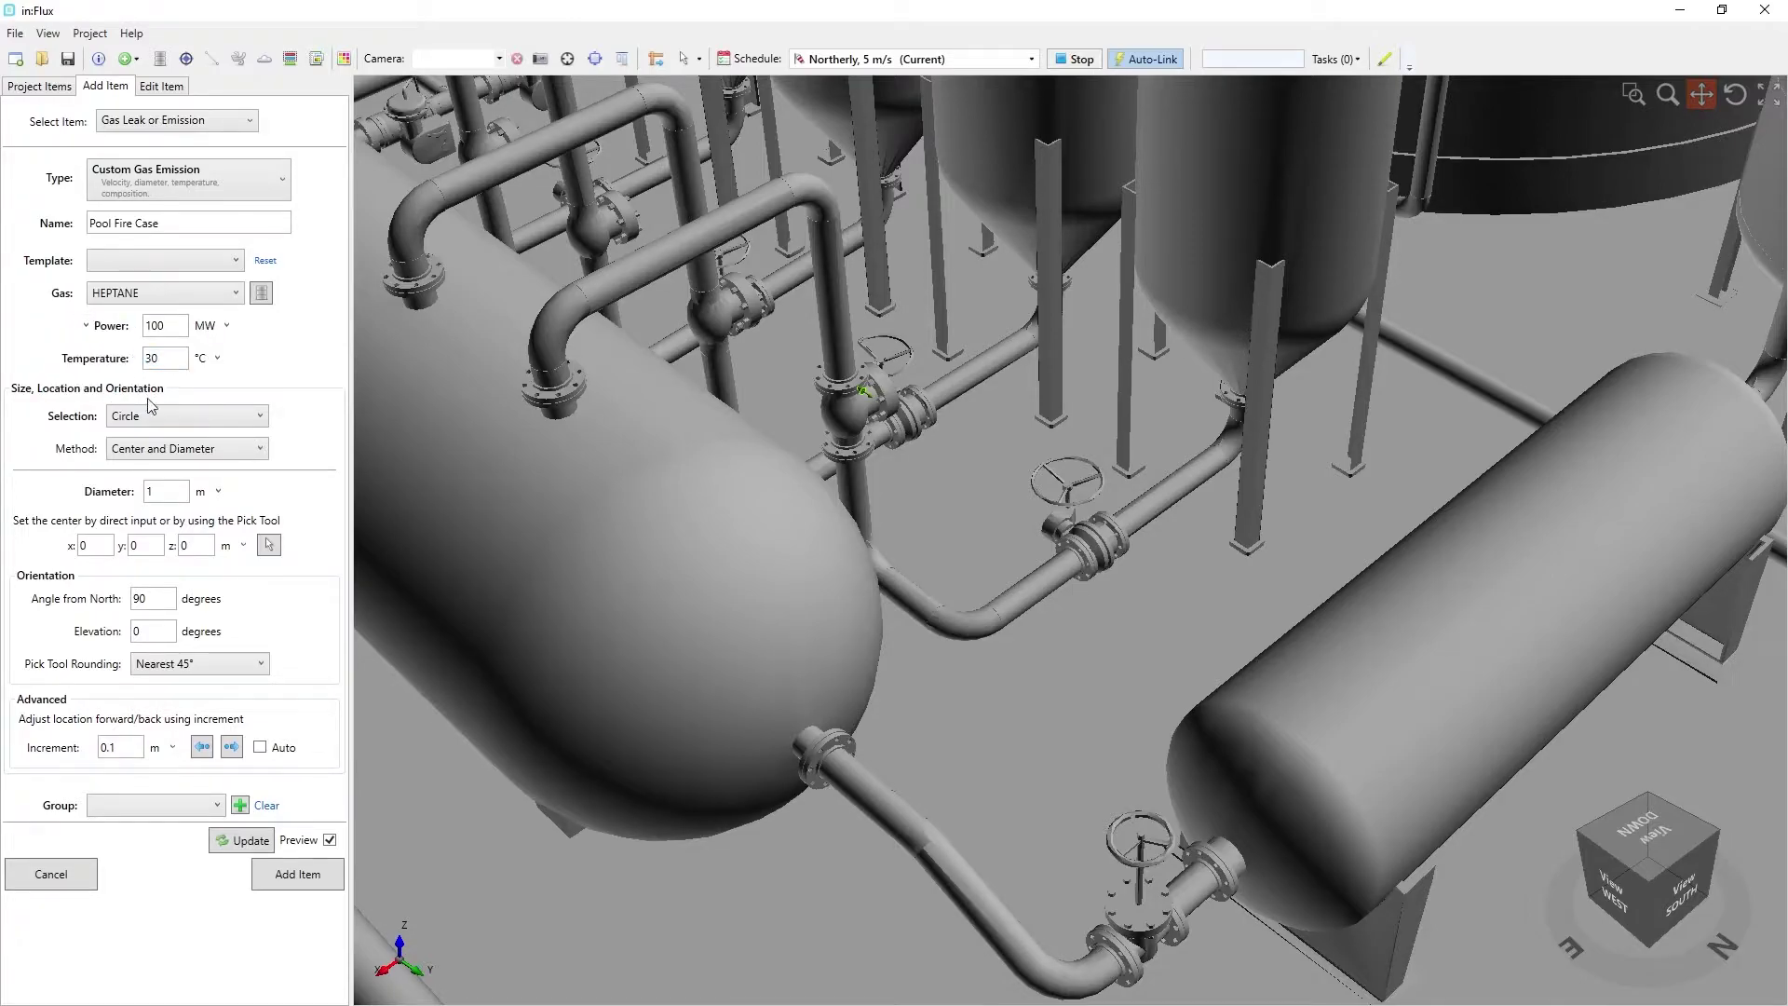
left_click(269, 545)
left_click(1027, 694)
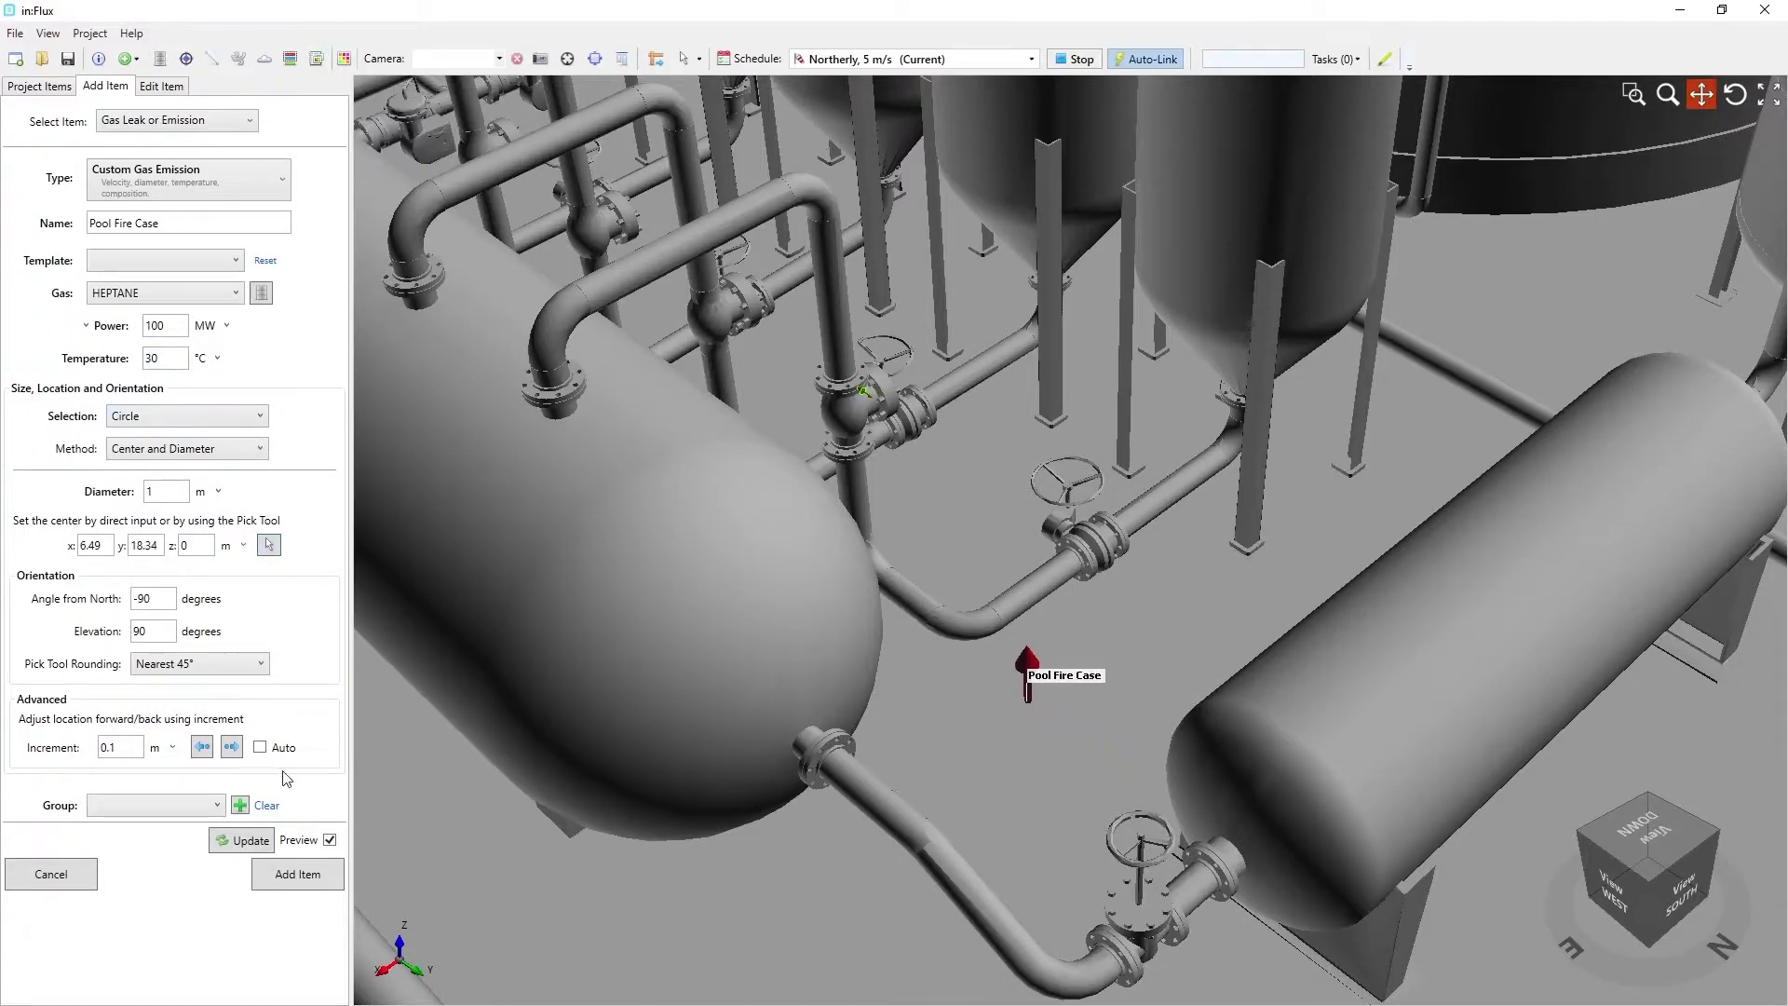
left_click(232, 746)
Outline the pool area as a Planar From Points shape on the floor and apply it.
left_click(145, 419)
left_click(135, 458)
left_click(118, 525)
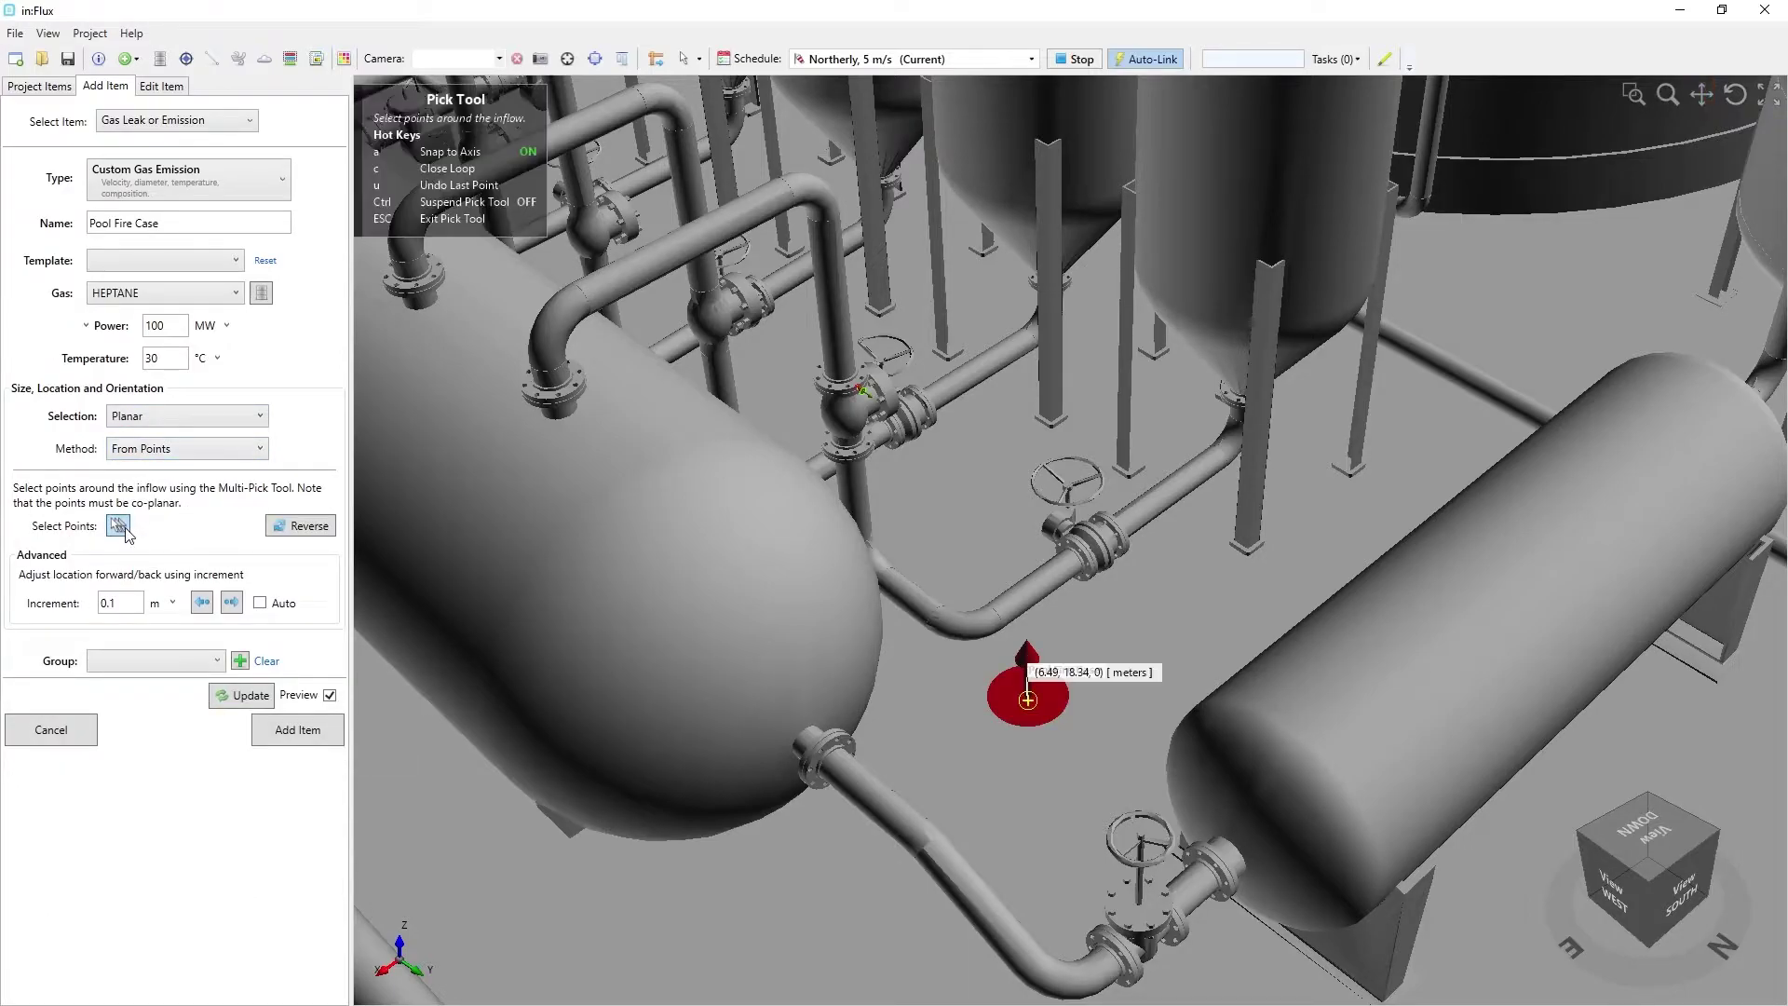
left_click(943, 661)
left_click(894, 722)
left_click(948, 800)
left_click(1067, 817)
left_click(1160, 709)
left_click(1262, 629)
left_click(1198, 542)
left_click(1160, 590)
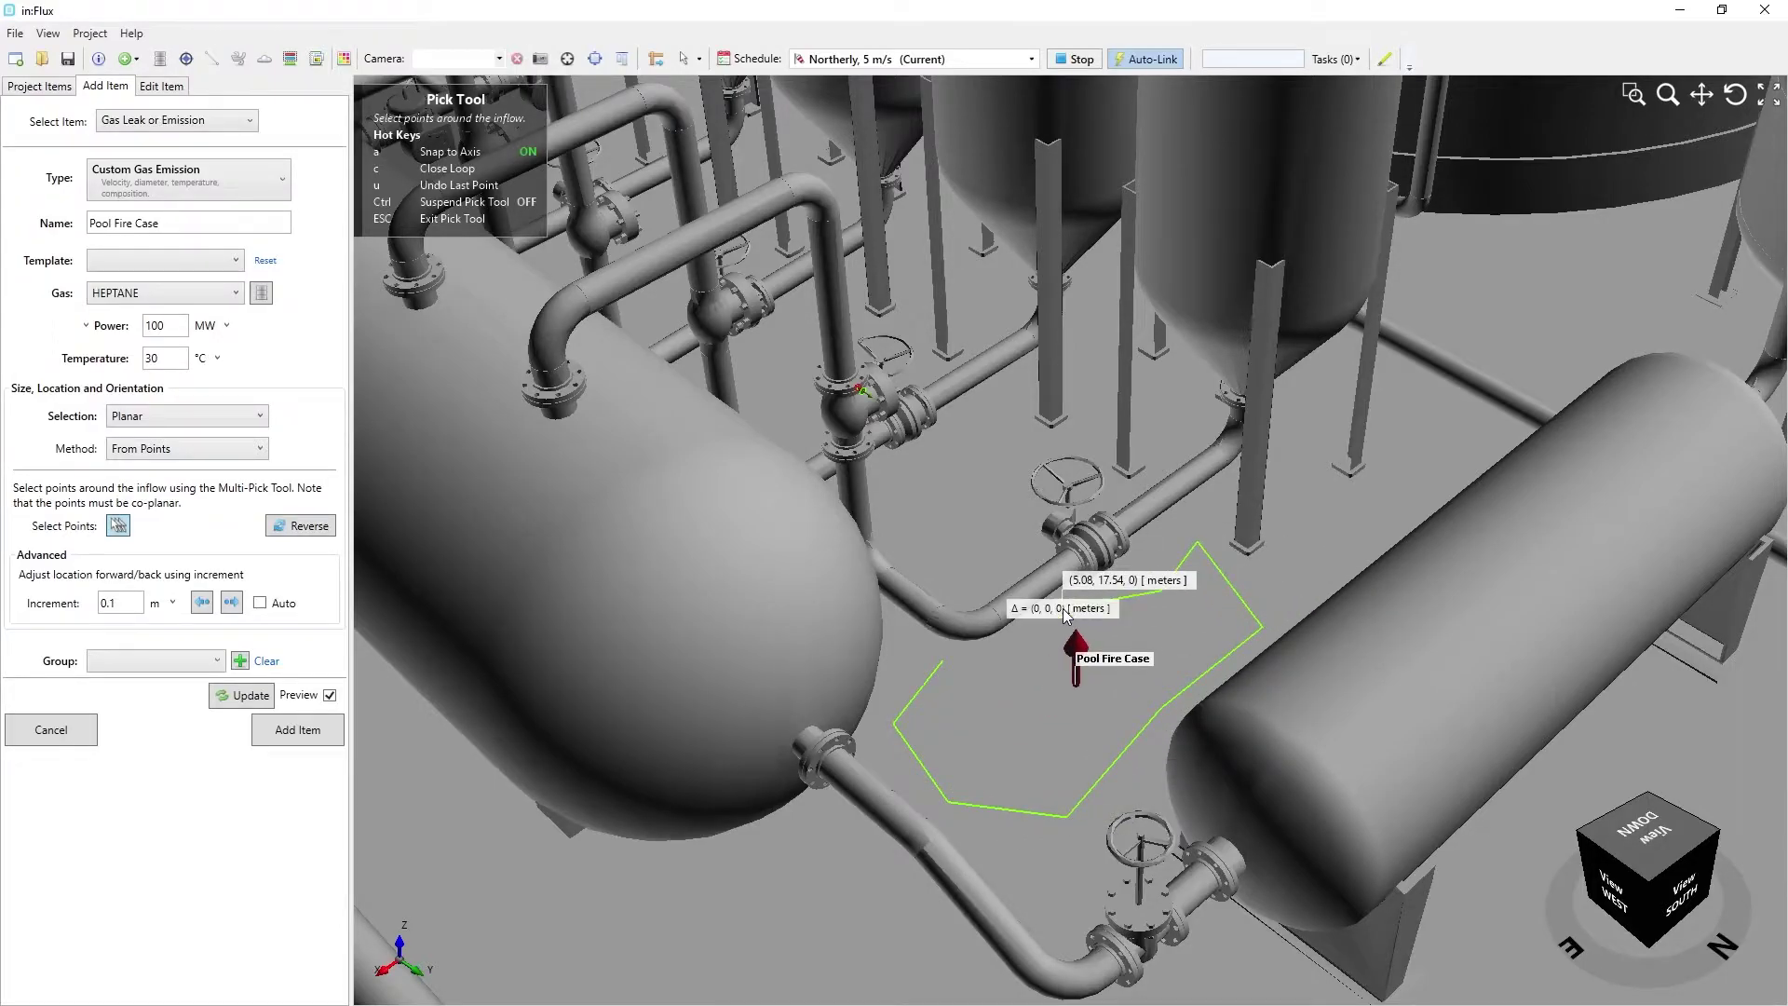
left_click(942, 661)
left_click(231, 603)
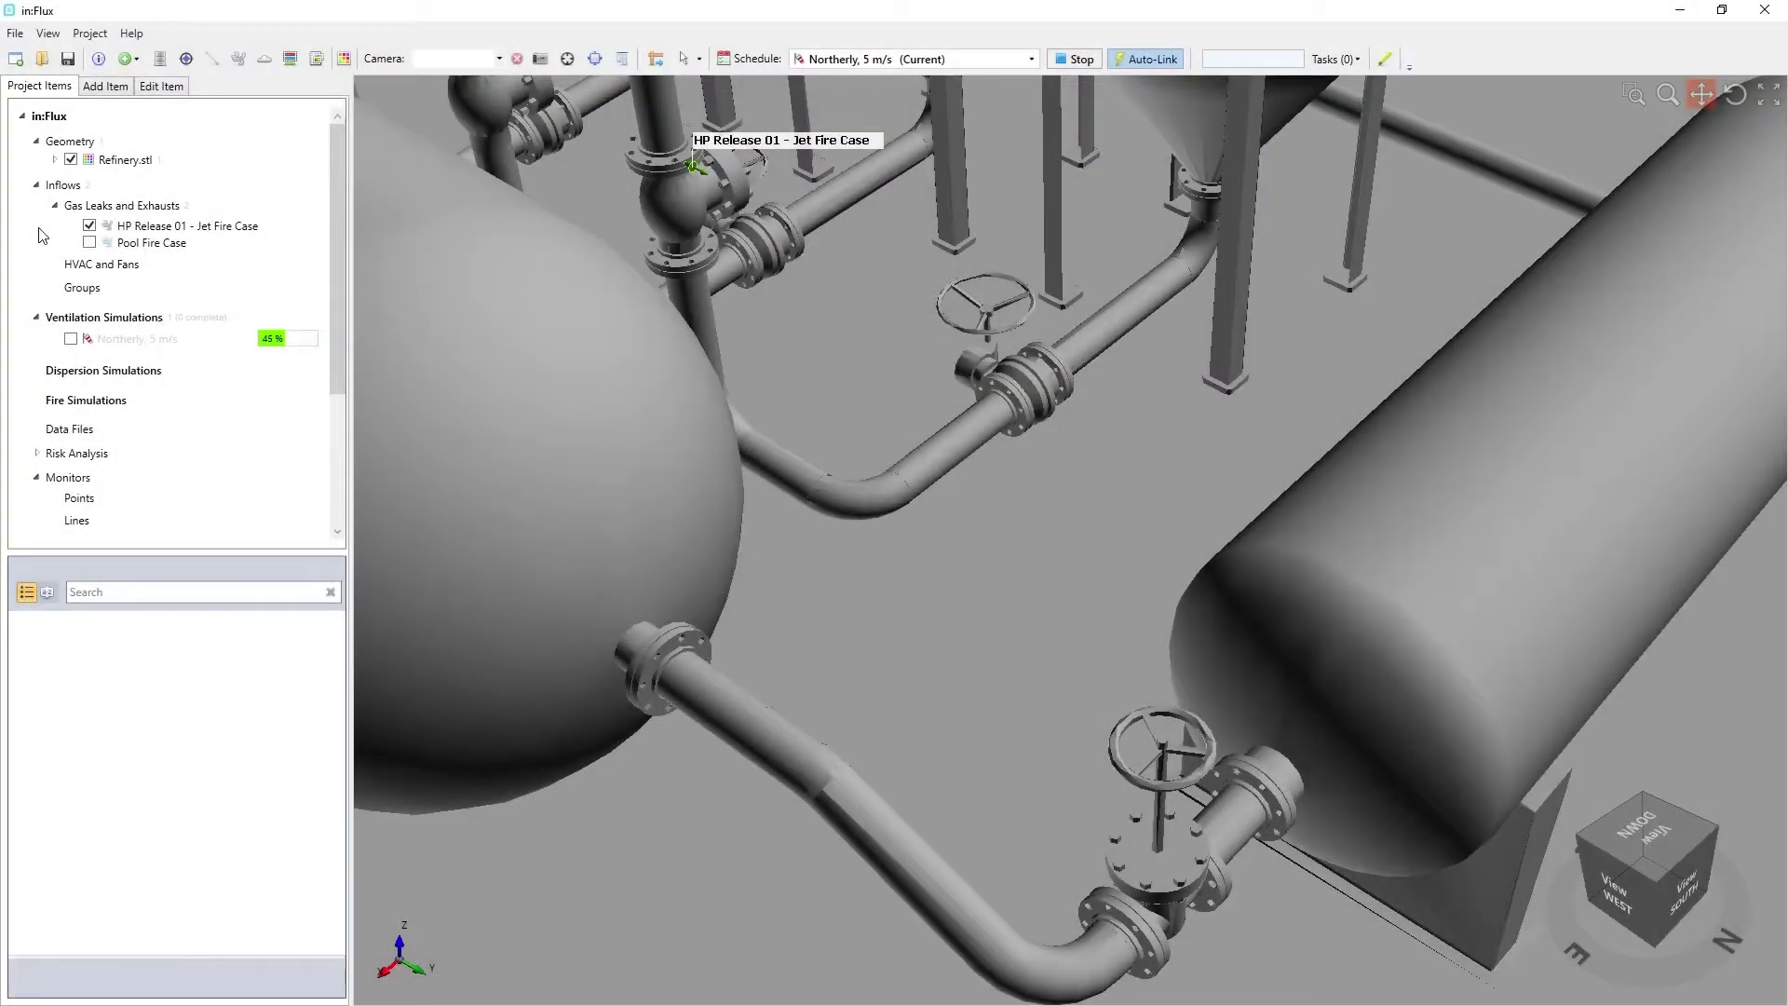
Add a fire simulation of HP Release 01 – Jet Fire Case under Northerly 5 m/s, then view the schedule.
right_click(93, 402)
left_click(250, 431)
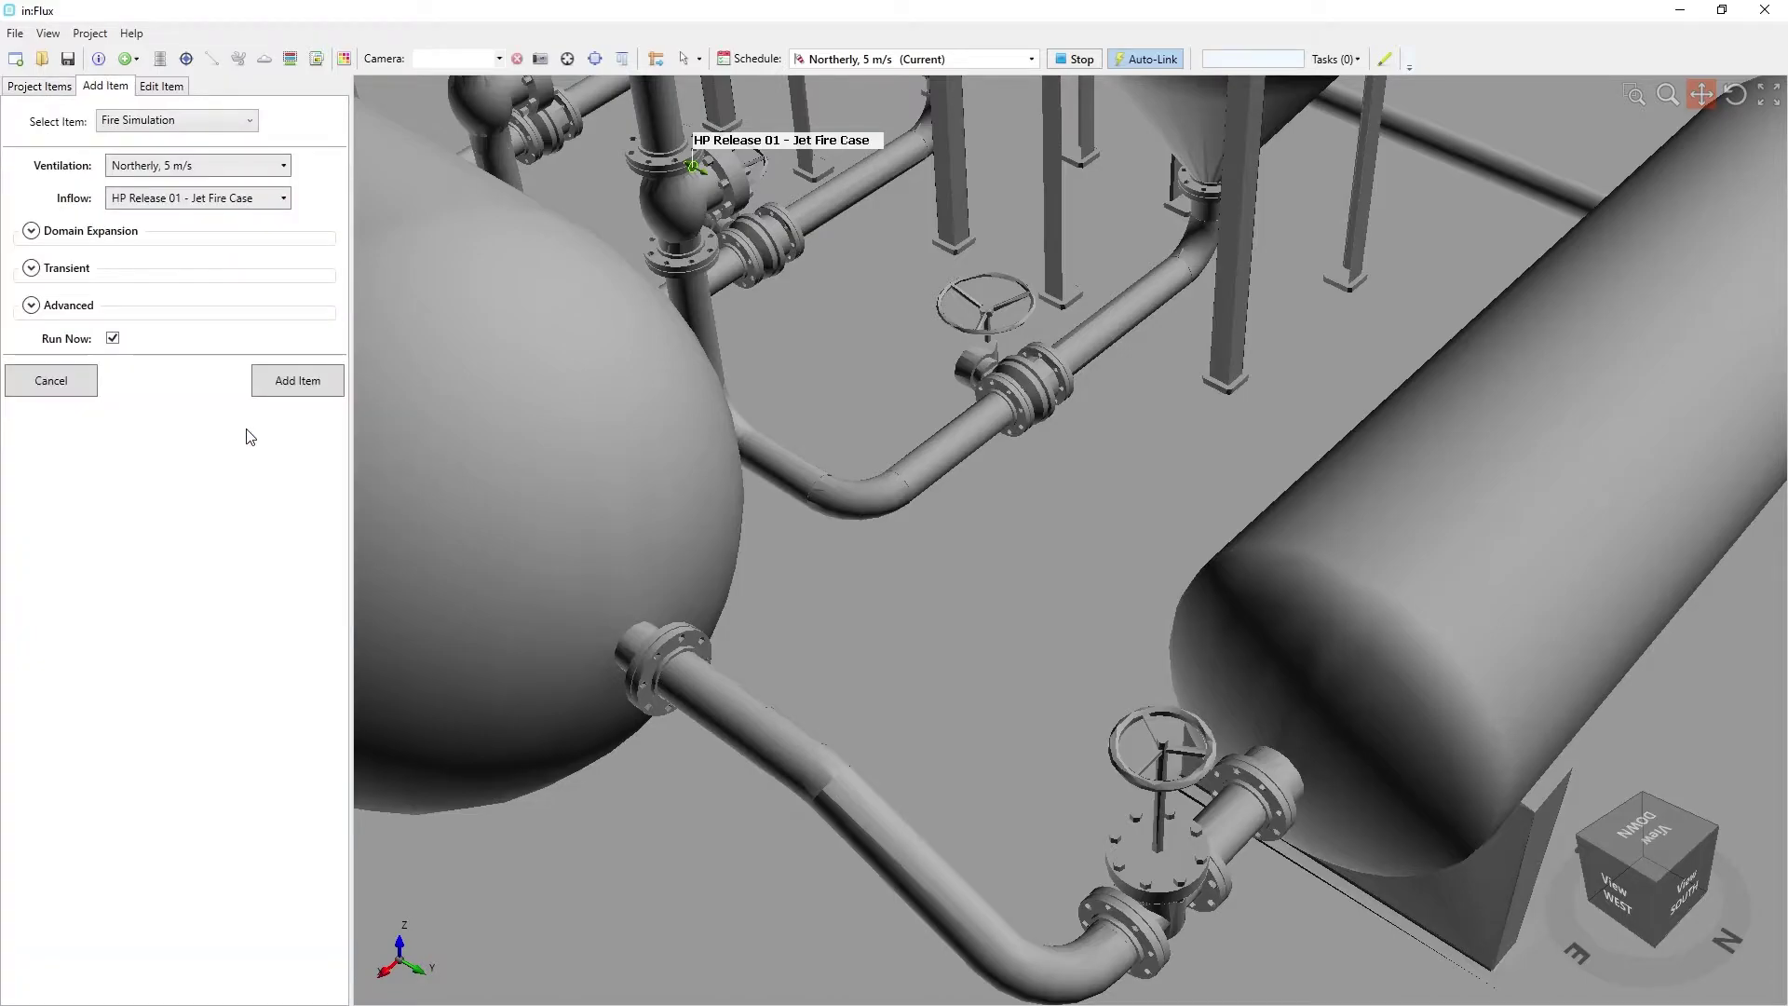
left_click(289, 384)
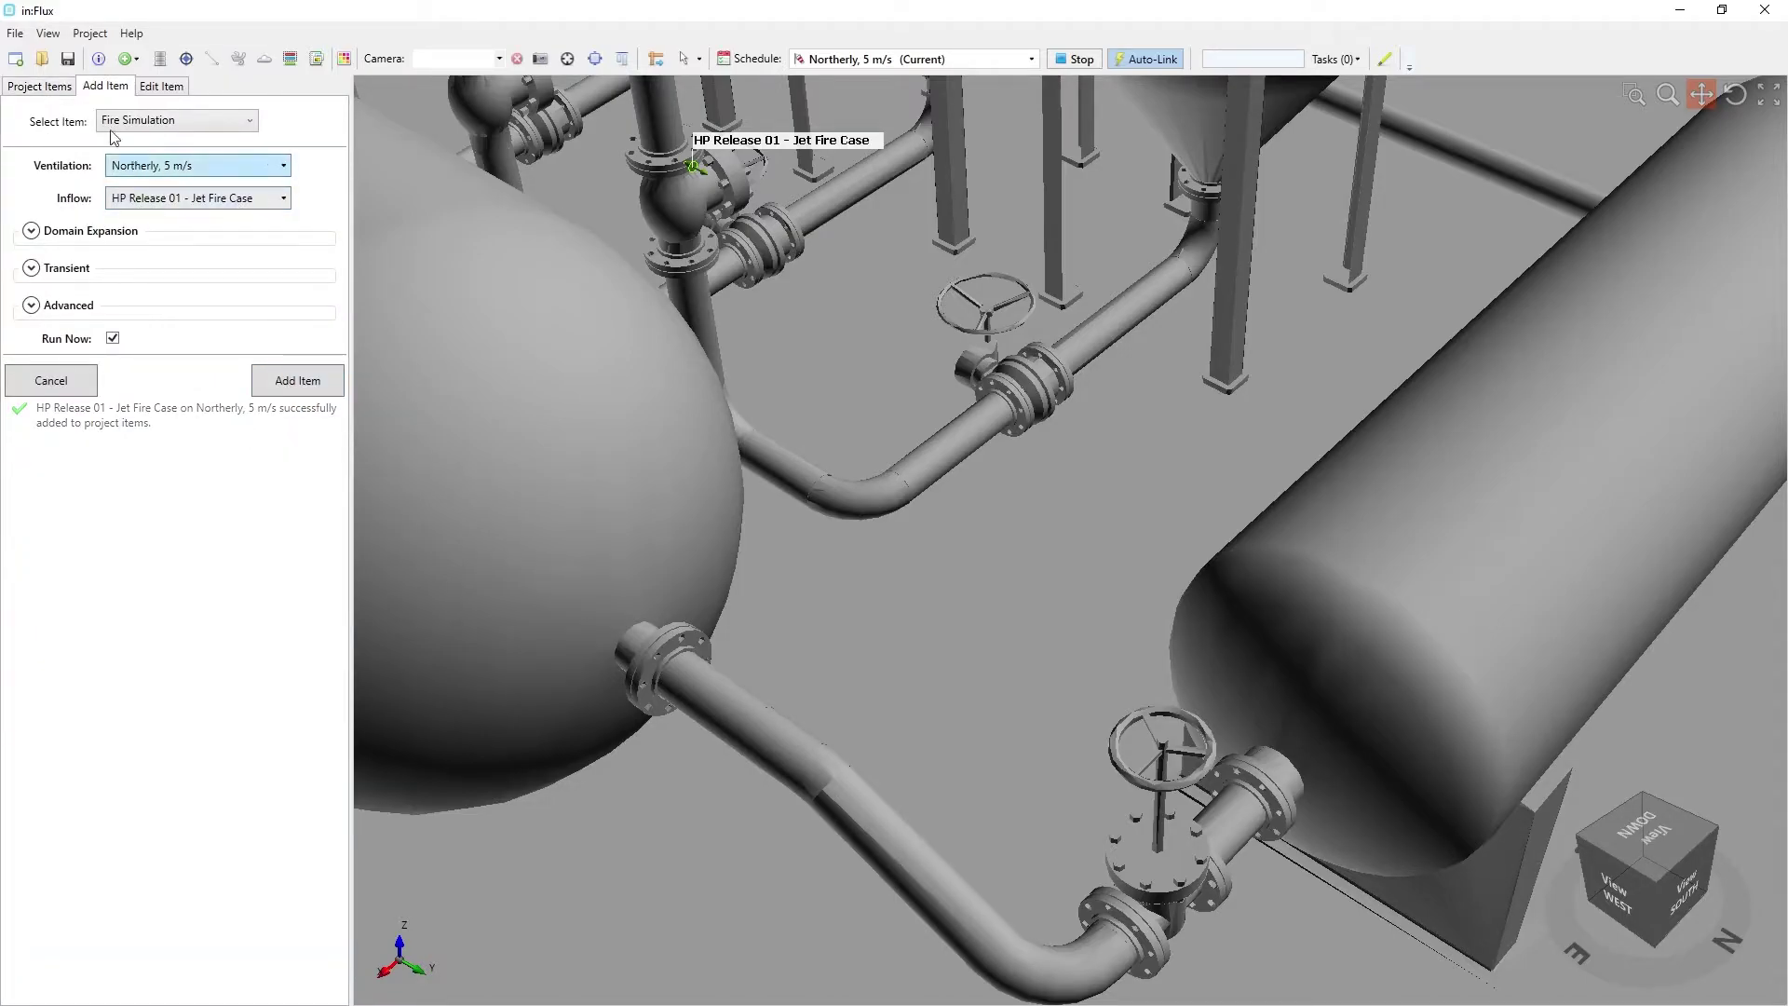
left_click(57, 88)
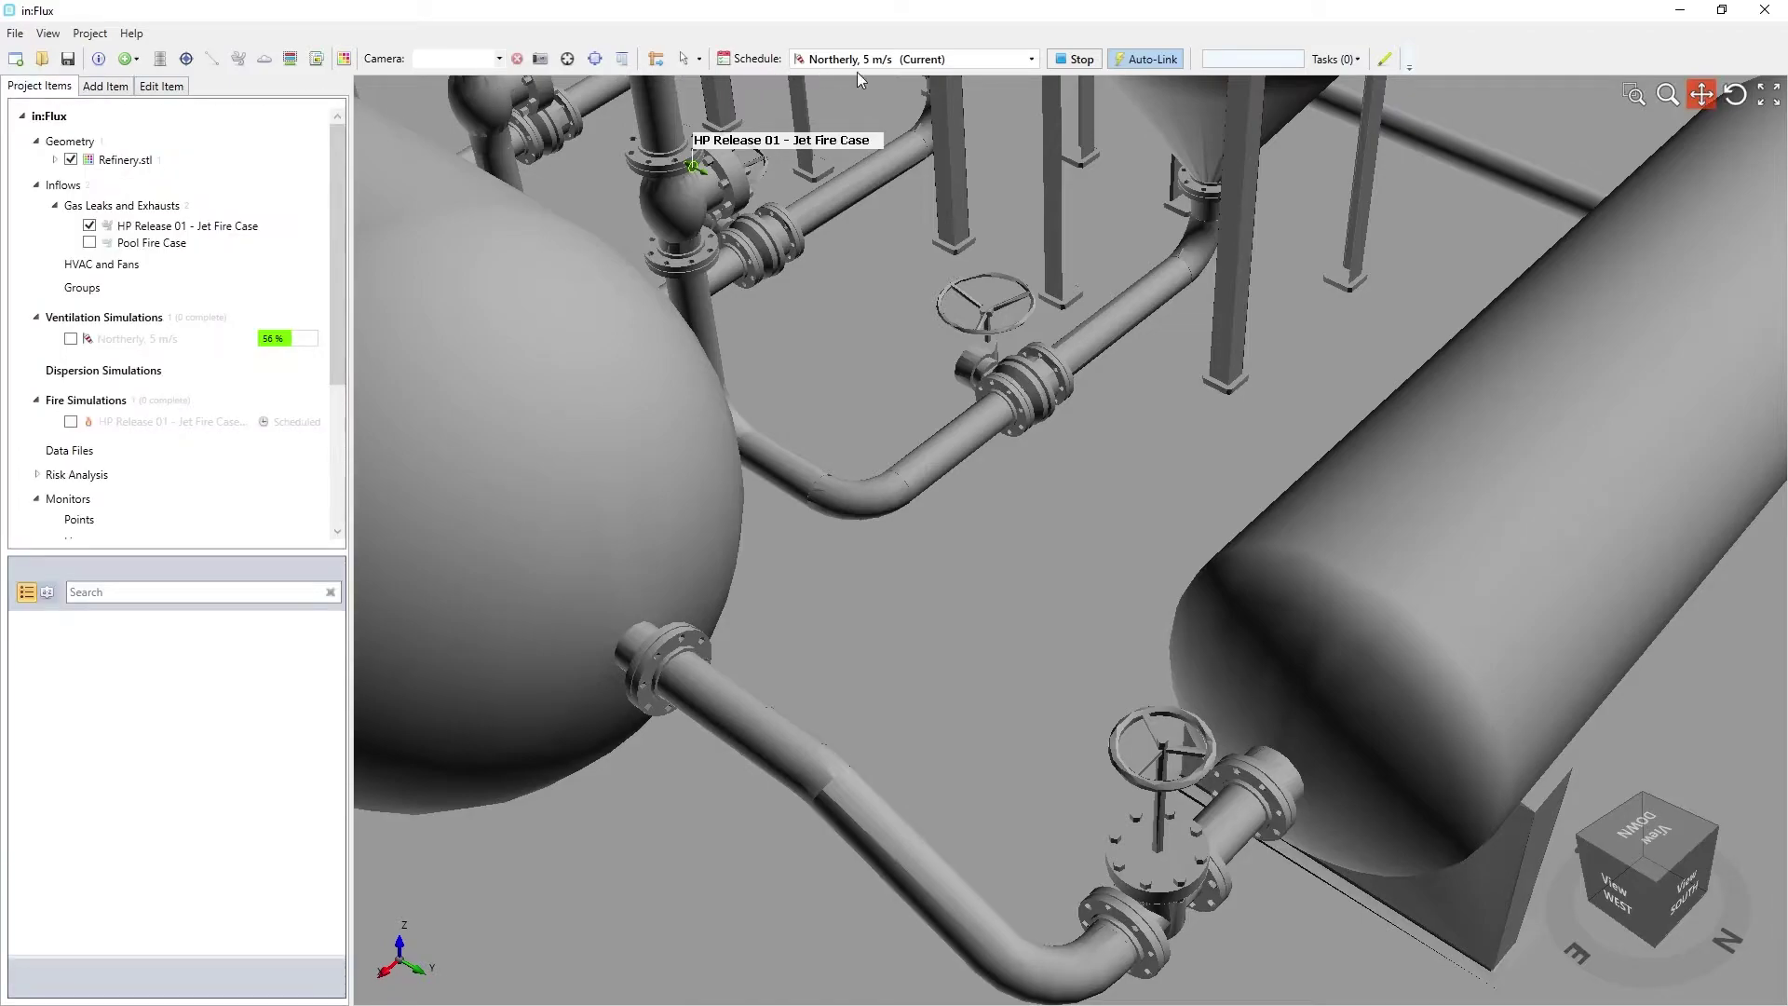
left_click(861, 66)
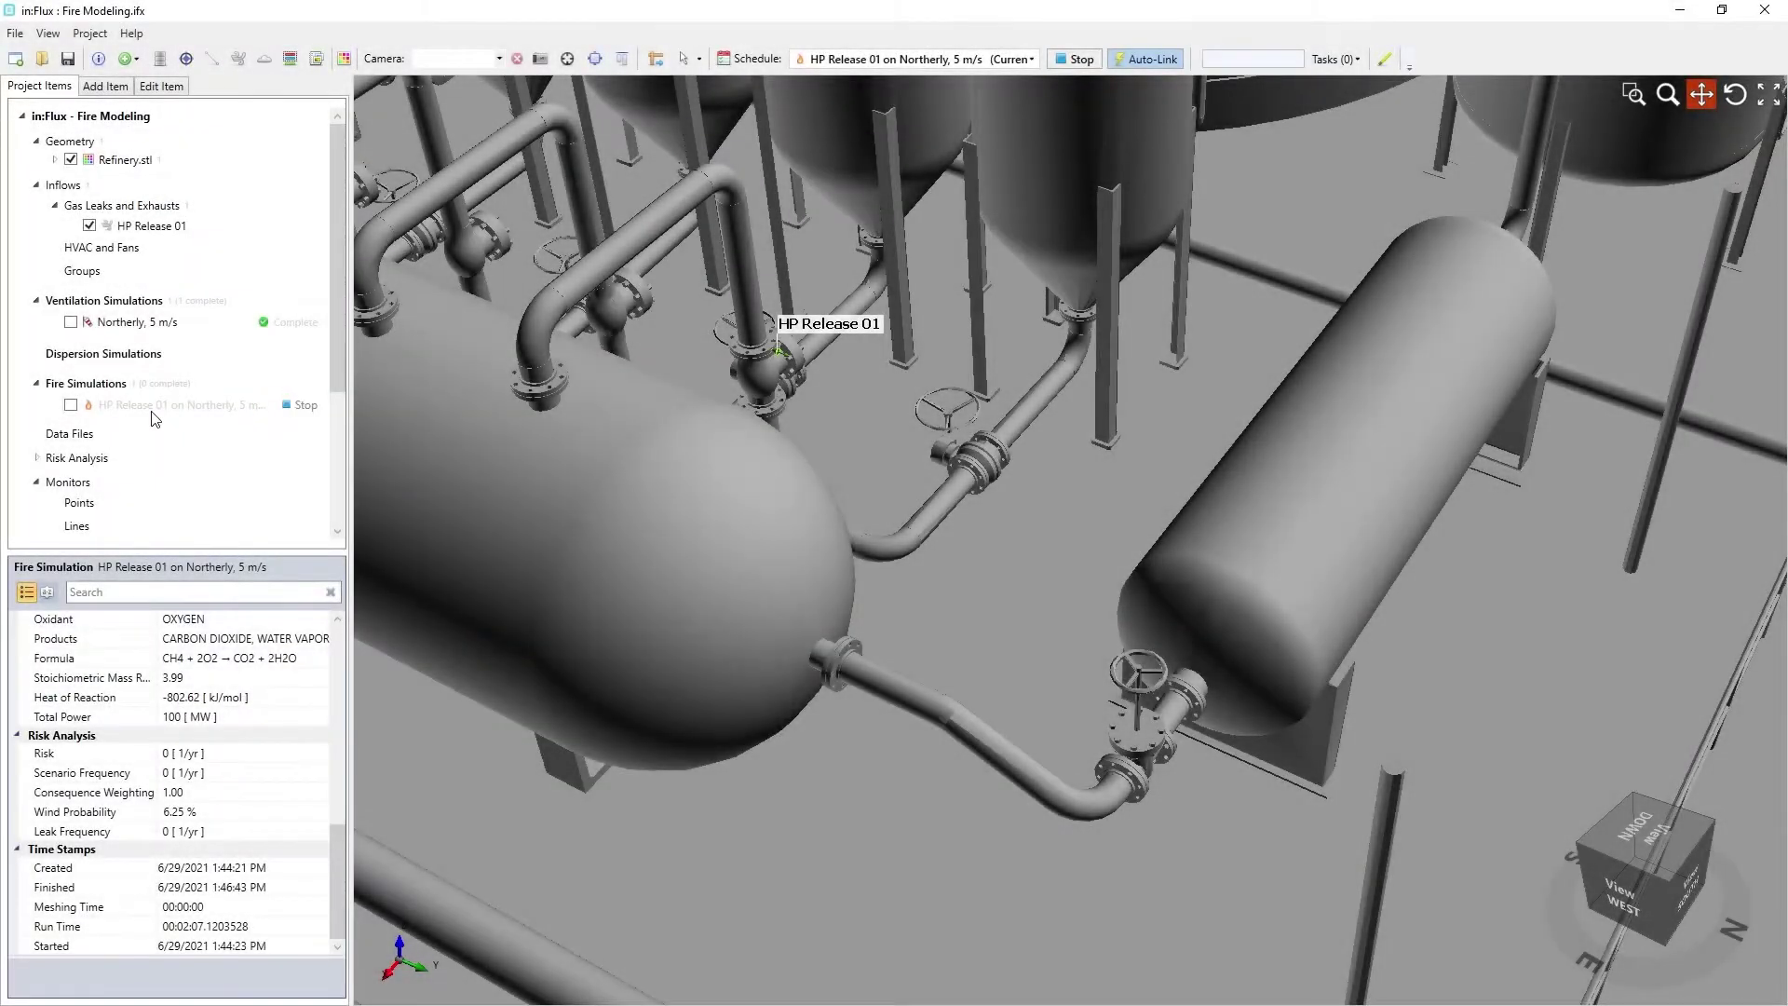
Open the running fire simulation's monitor at the upper right and show the computational mesh.
double_click(279, 404)
left_click_drag(368, 430, 1352, 160)
left_click(1554, 185)
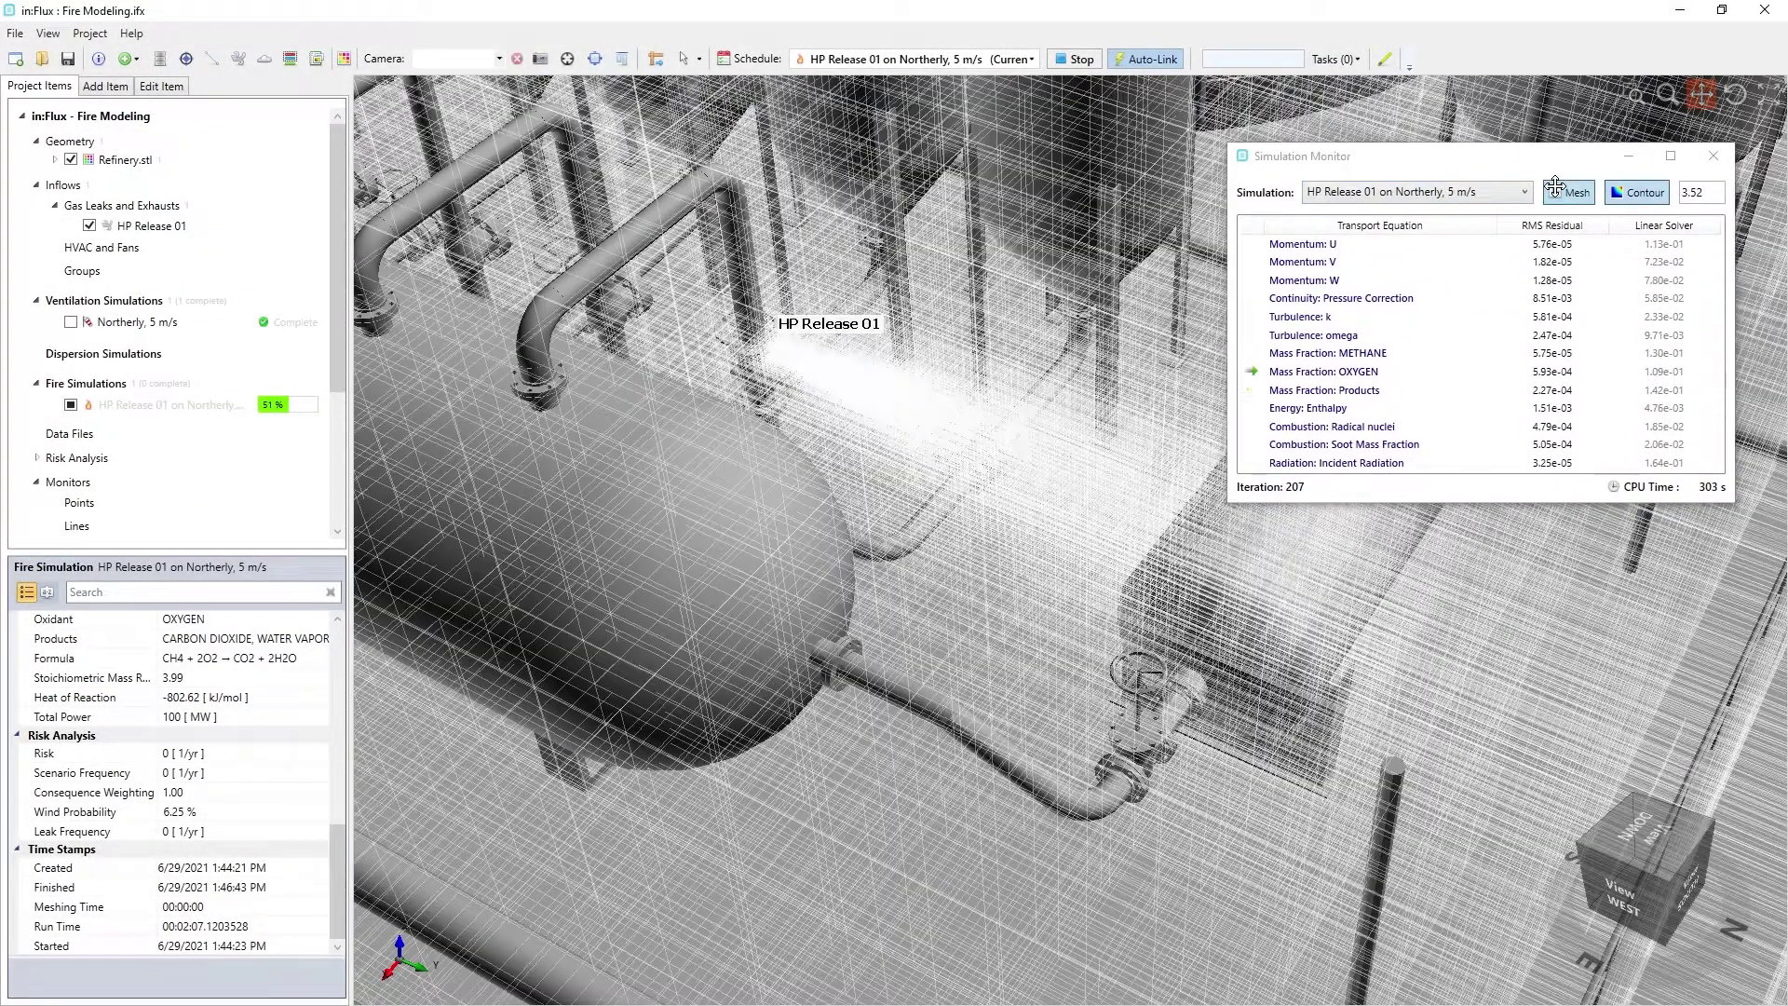
Switch to Top View, zoom in on HP Release 01, and show the Mass Fraction: METHANE contour.
right_click(809, 608)
mouse_move(624, 620)
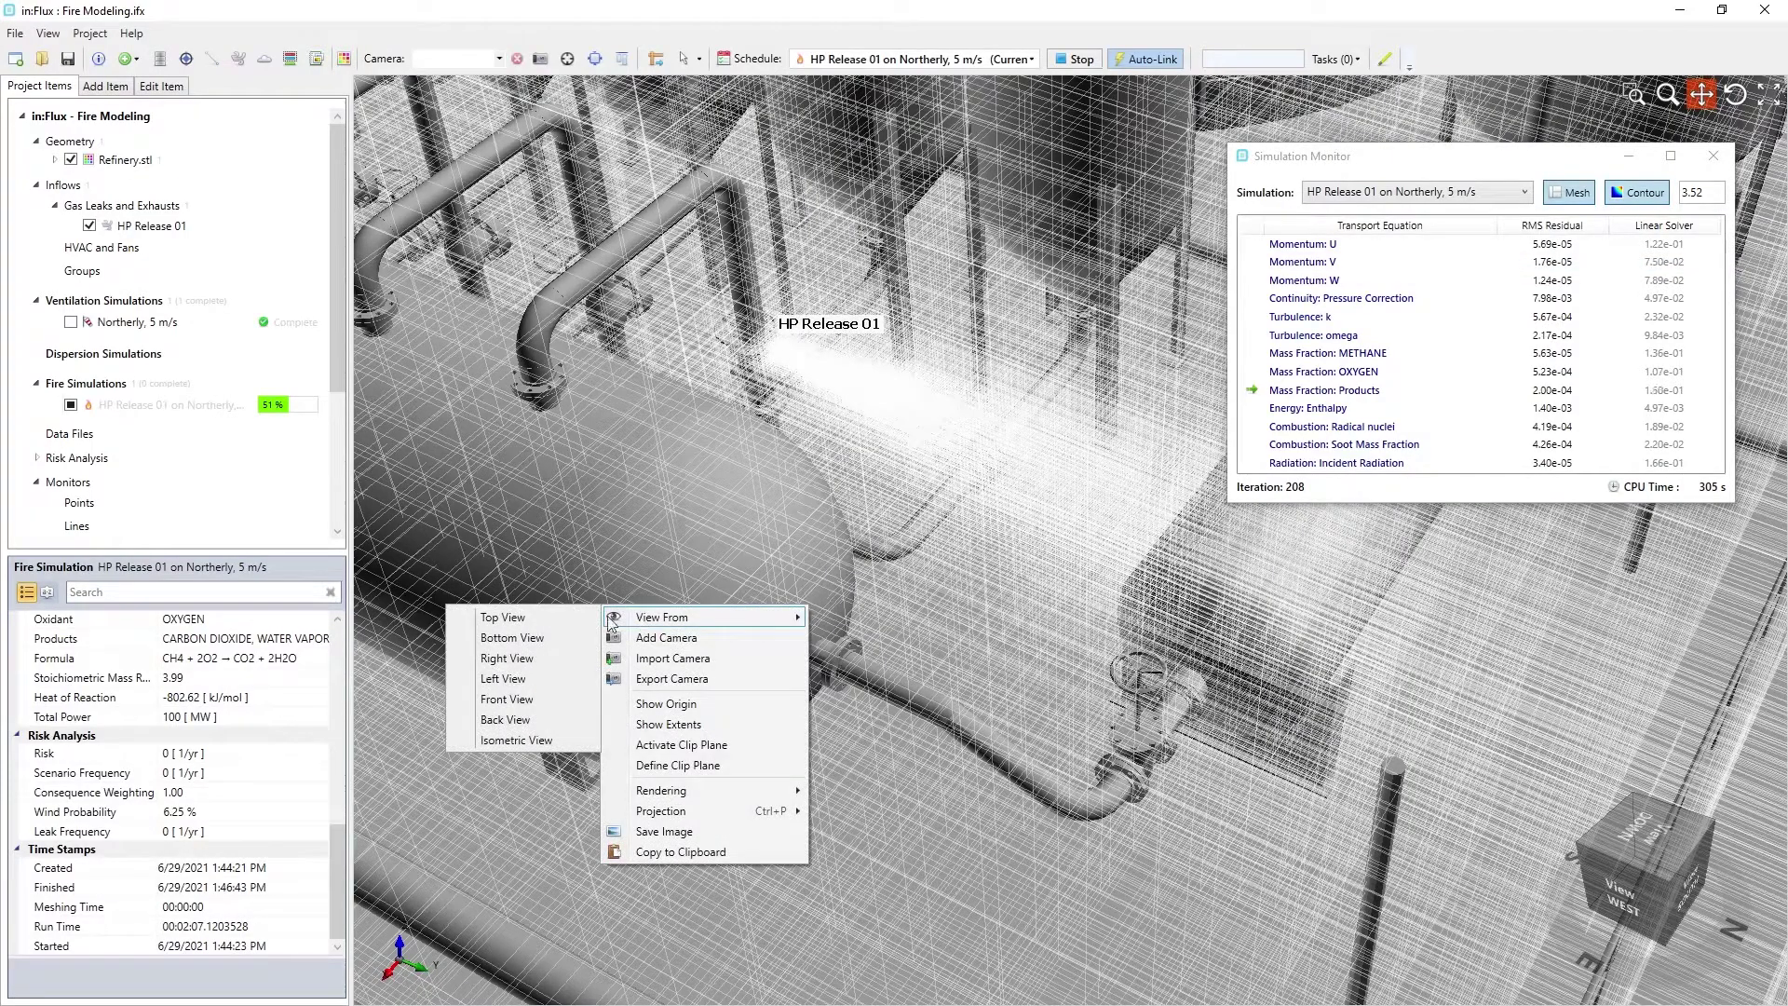
left_click(570, 615)
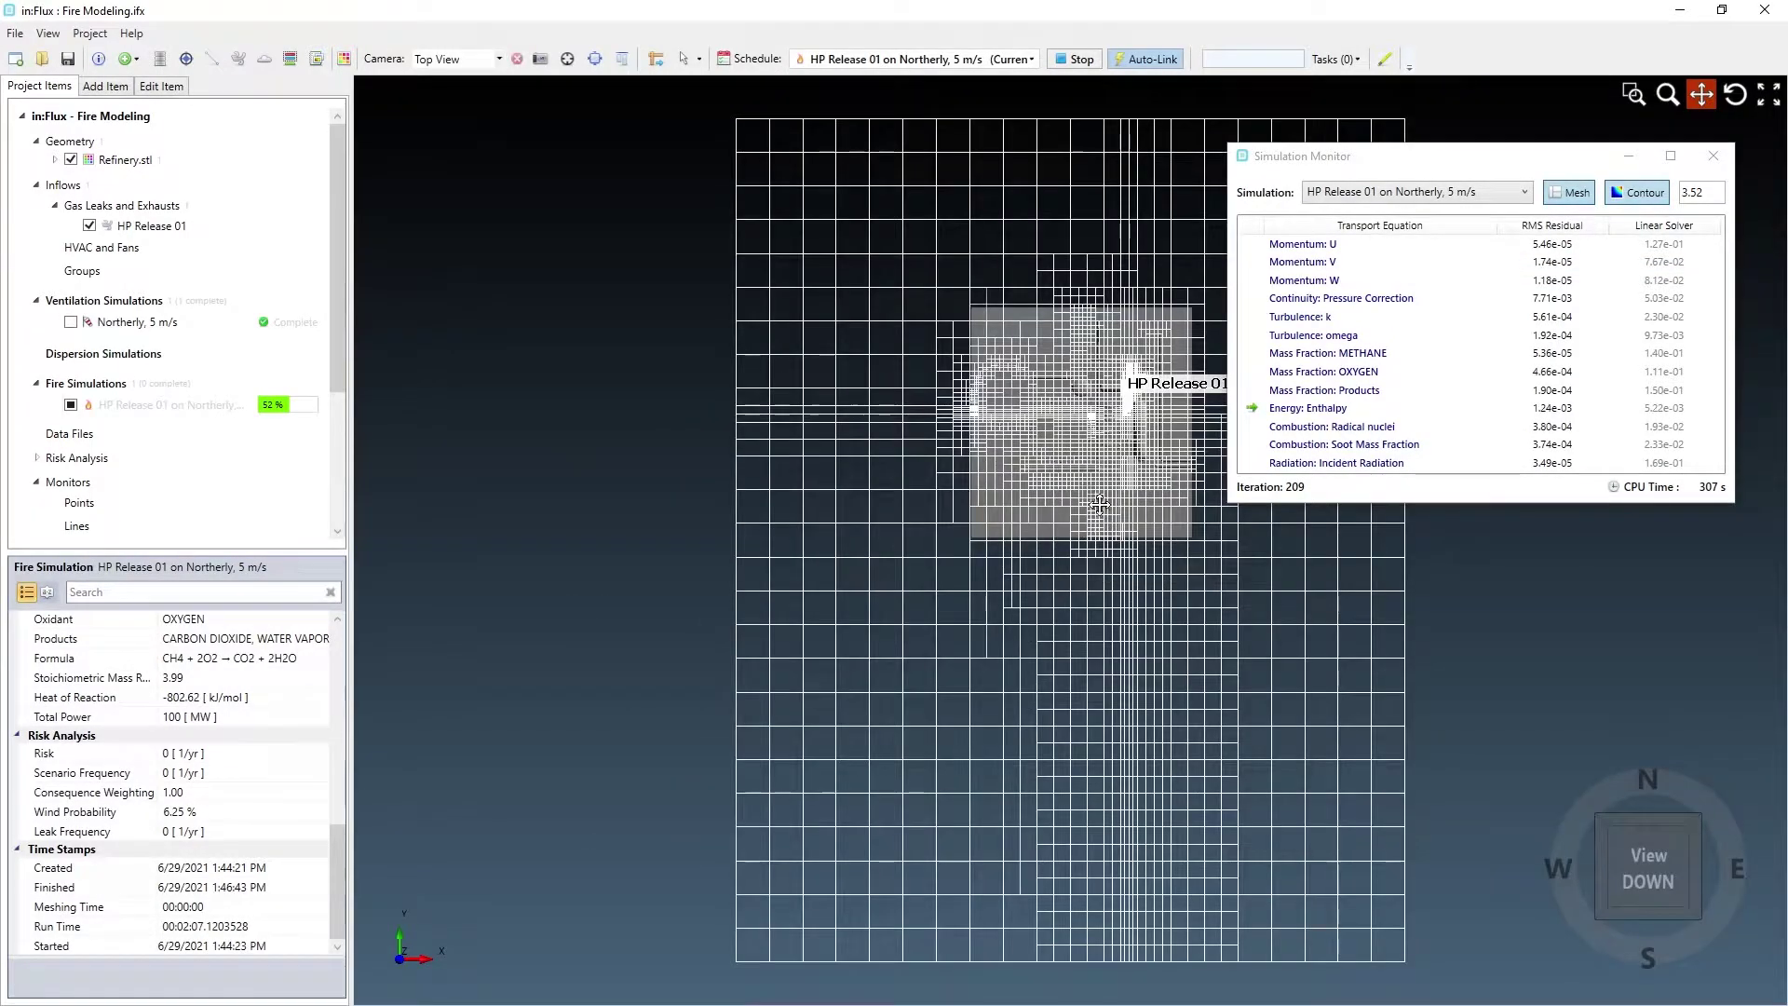
scroll(1182, 382, "up", 10)
scroll(850, 456, "up", 5)
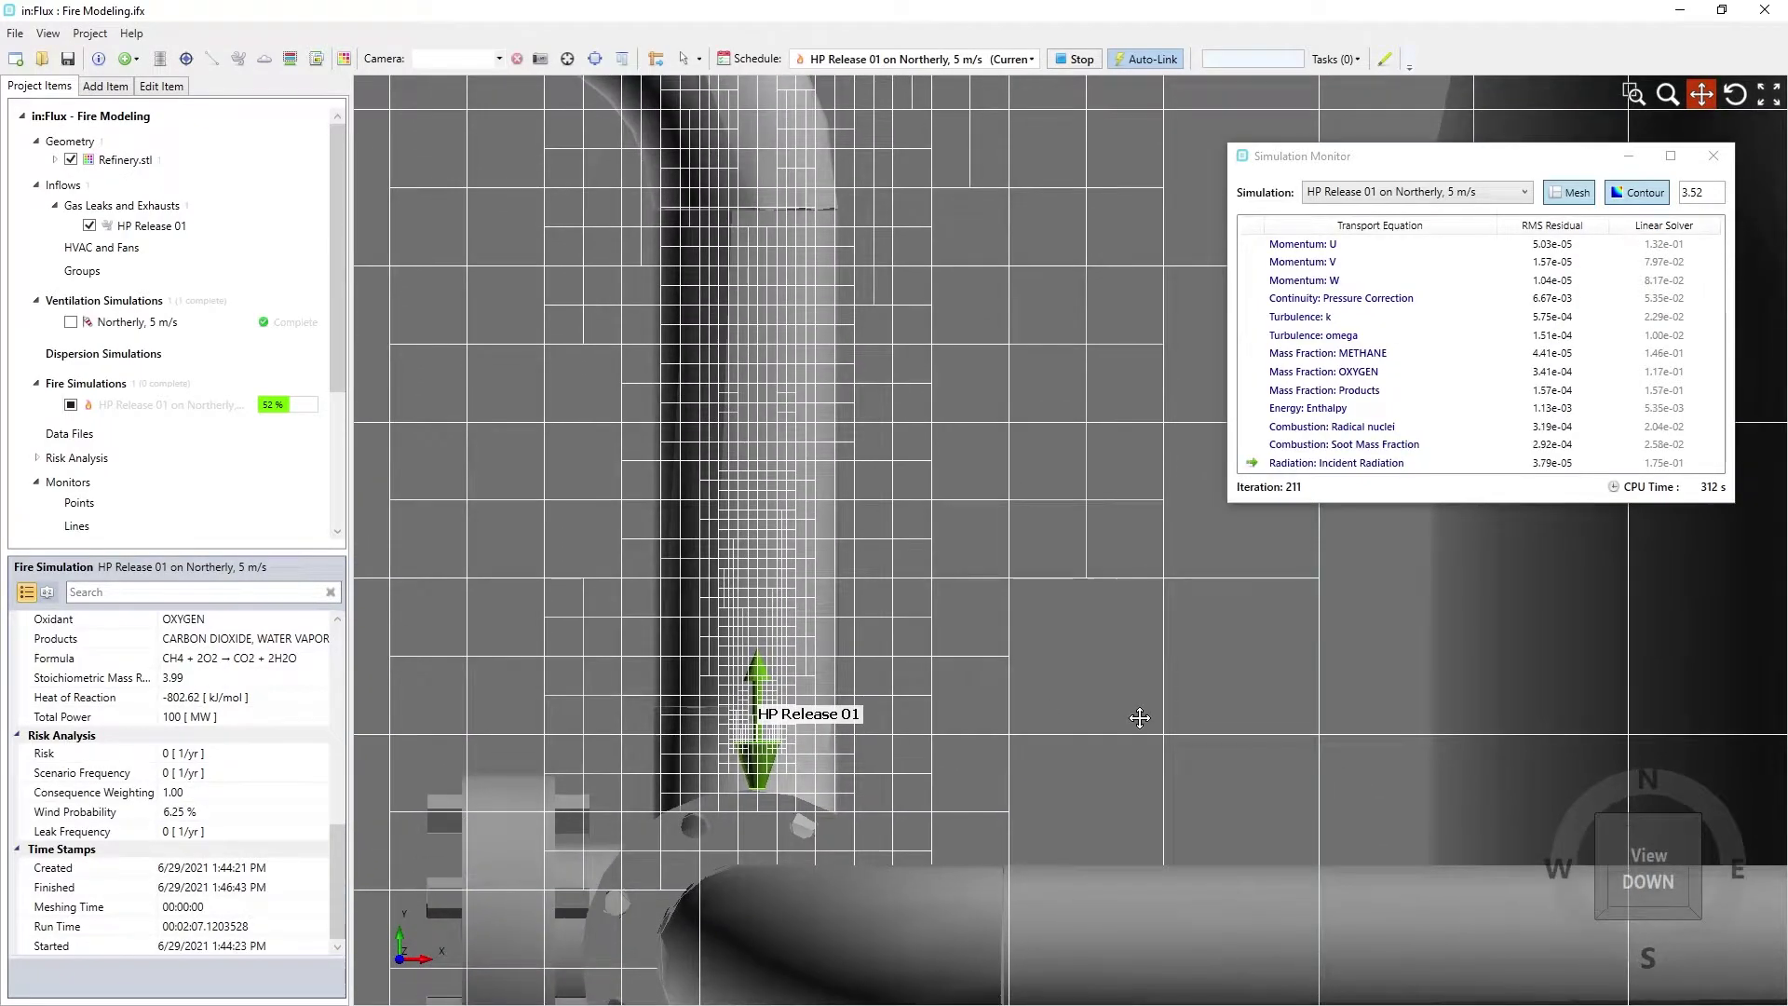
left_click(1376, 355)
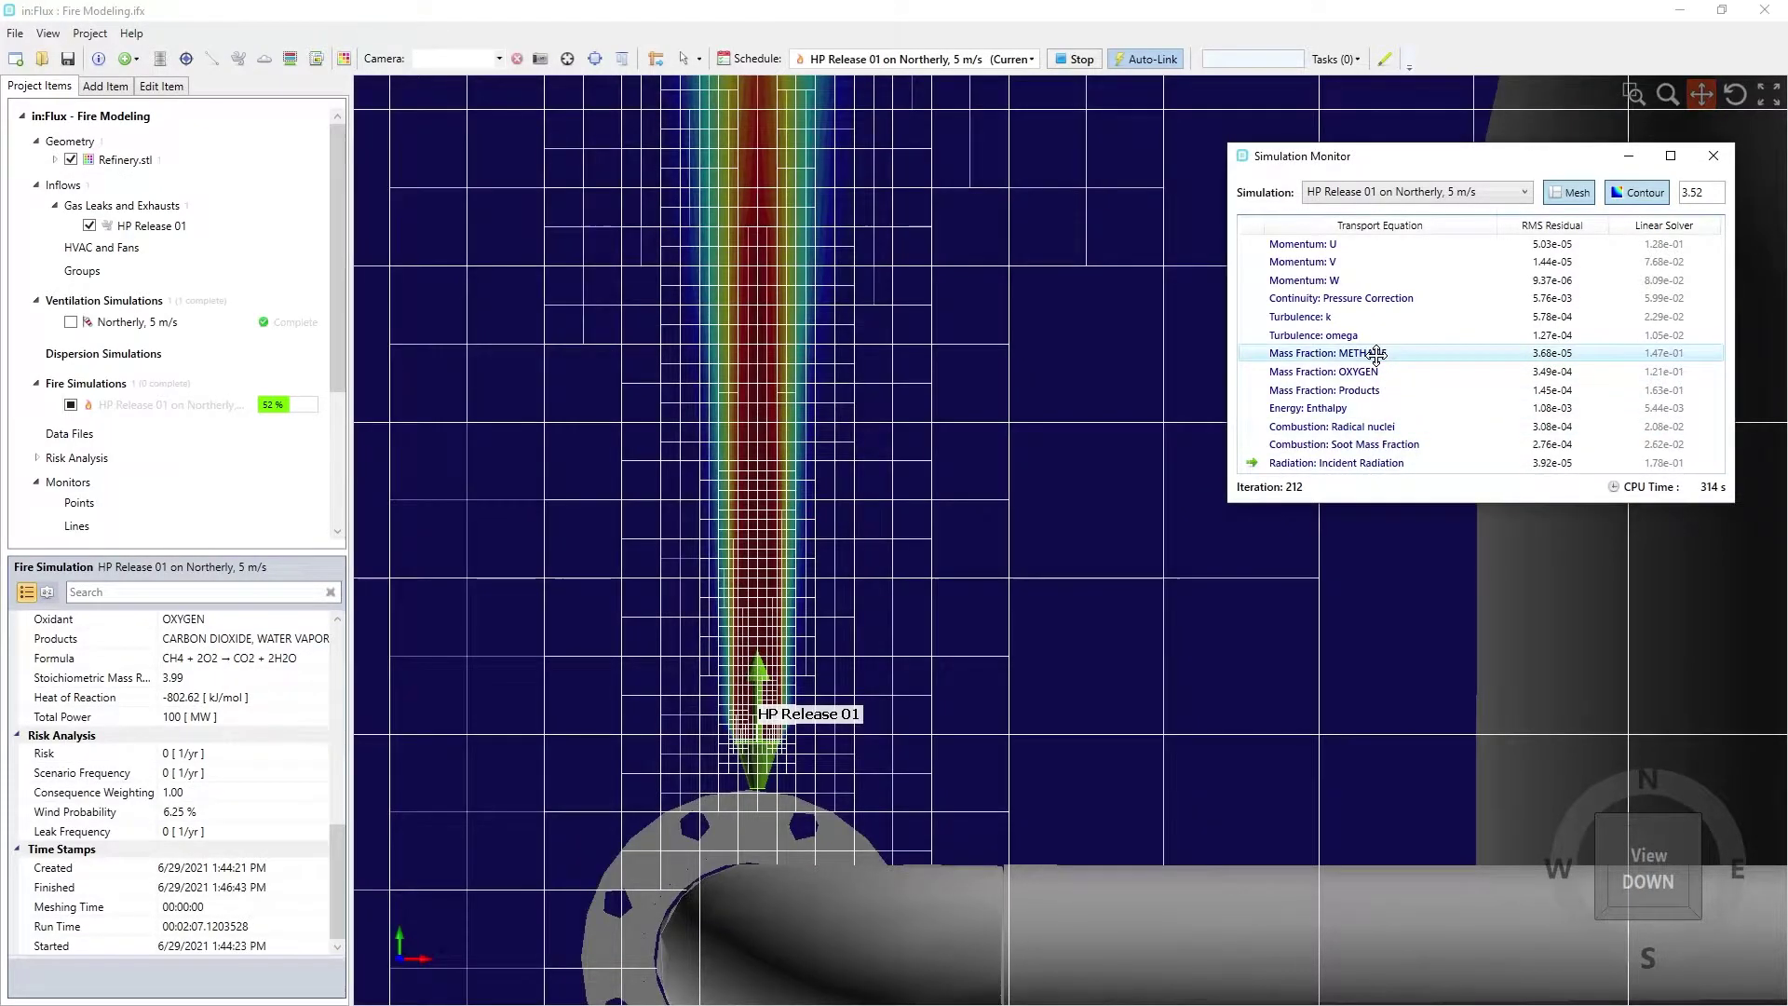
scroll(978, 591, "down", 5)
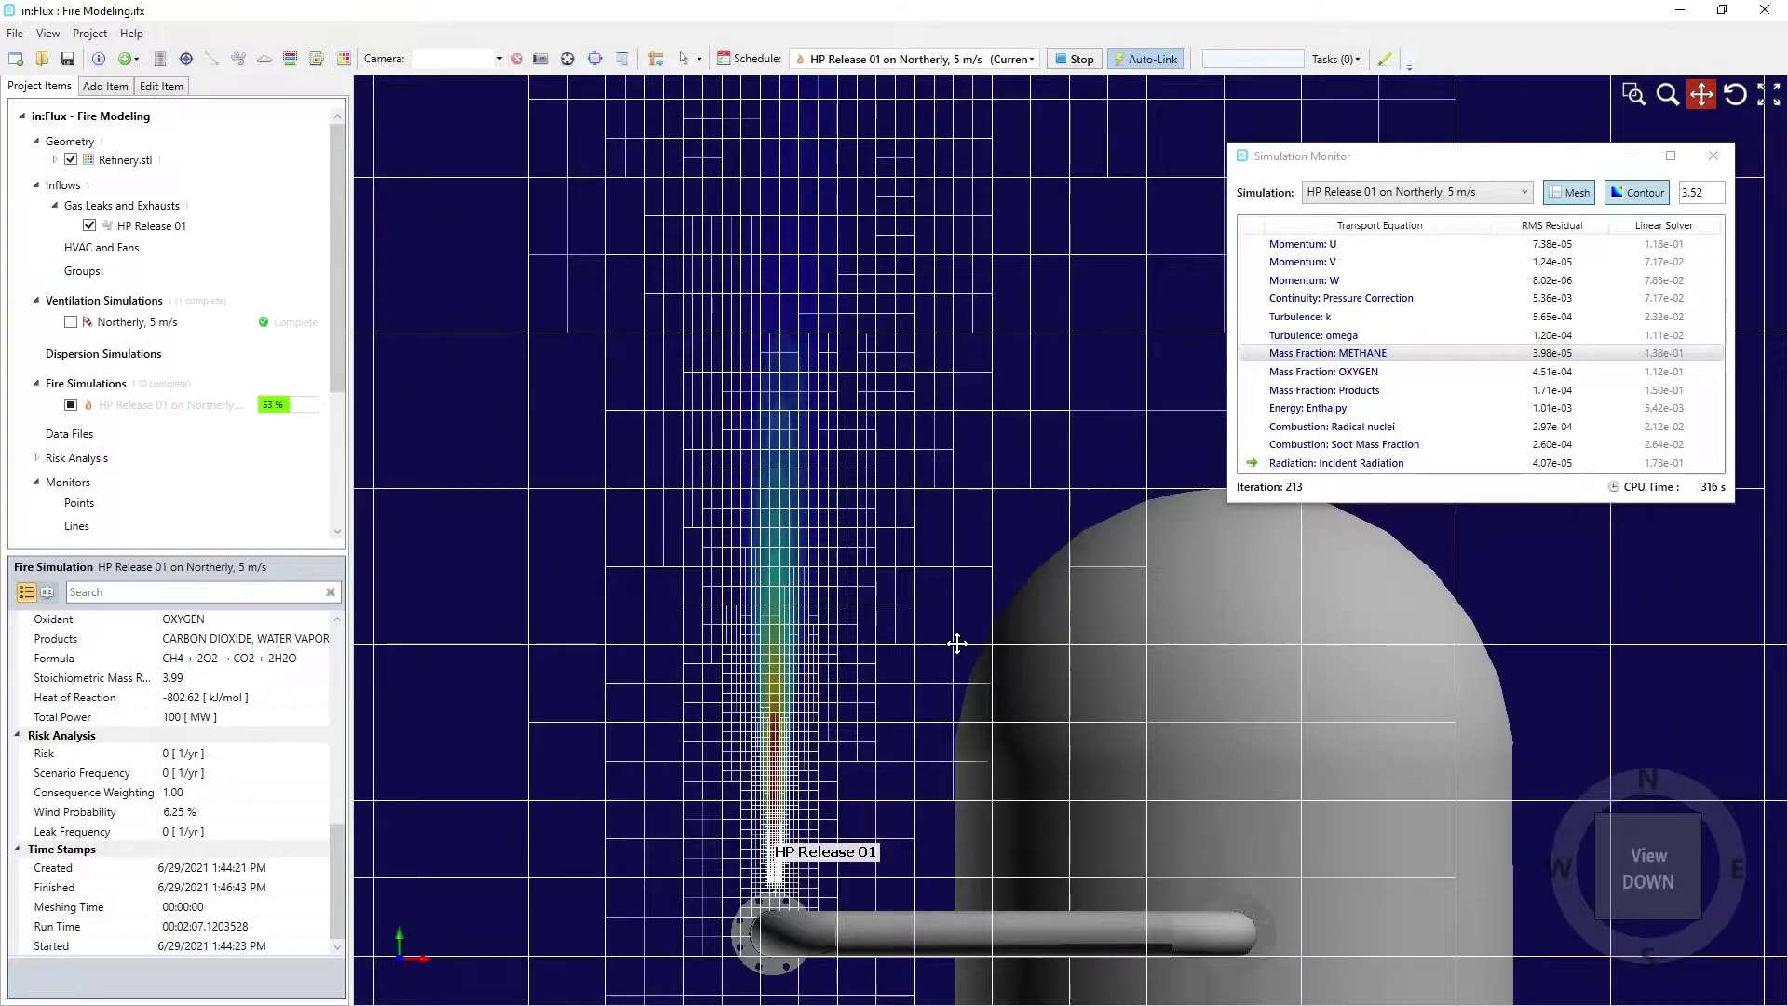
scroll(958, 643, "down", 3)
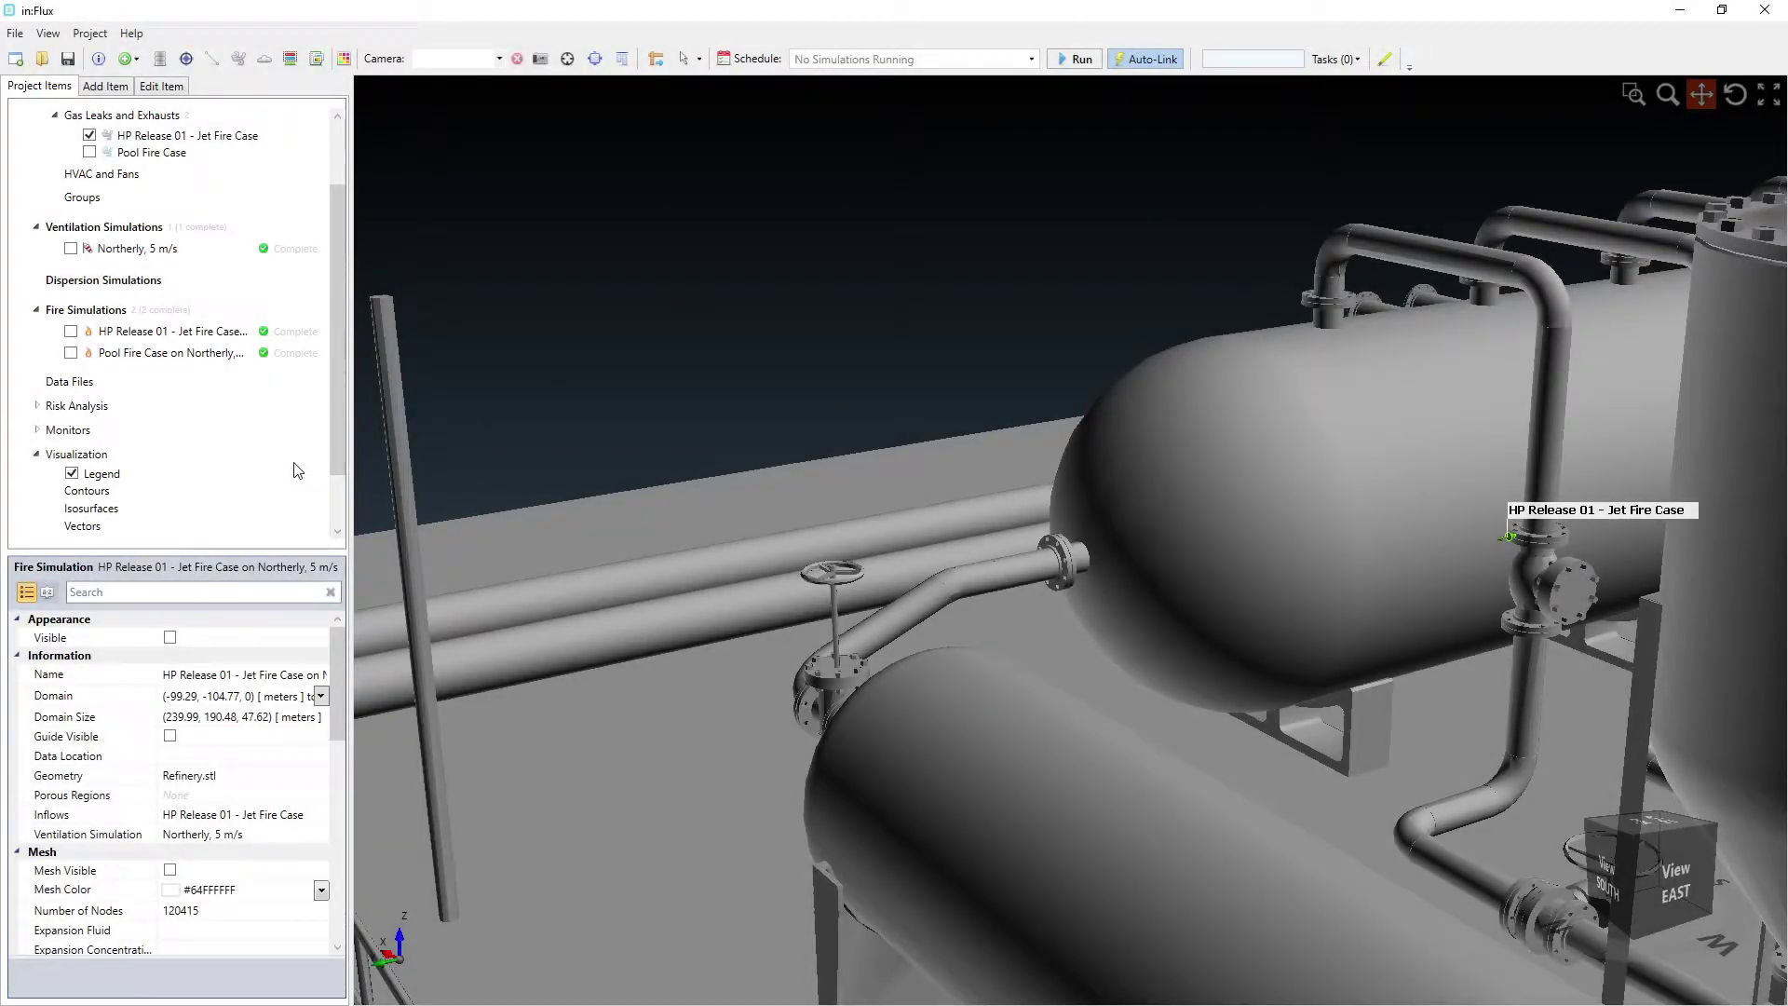
Add a Temperature, K contour on the plane at y = 6.69 m.
right_click(82, 494)
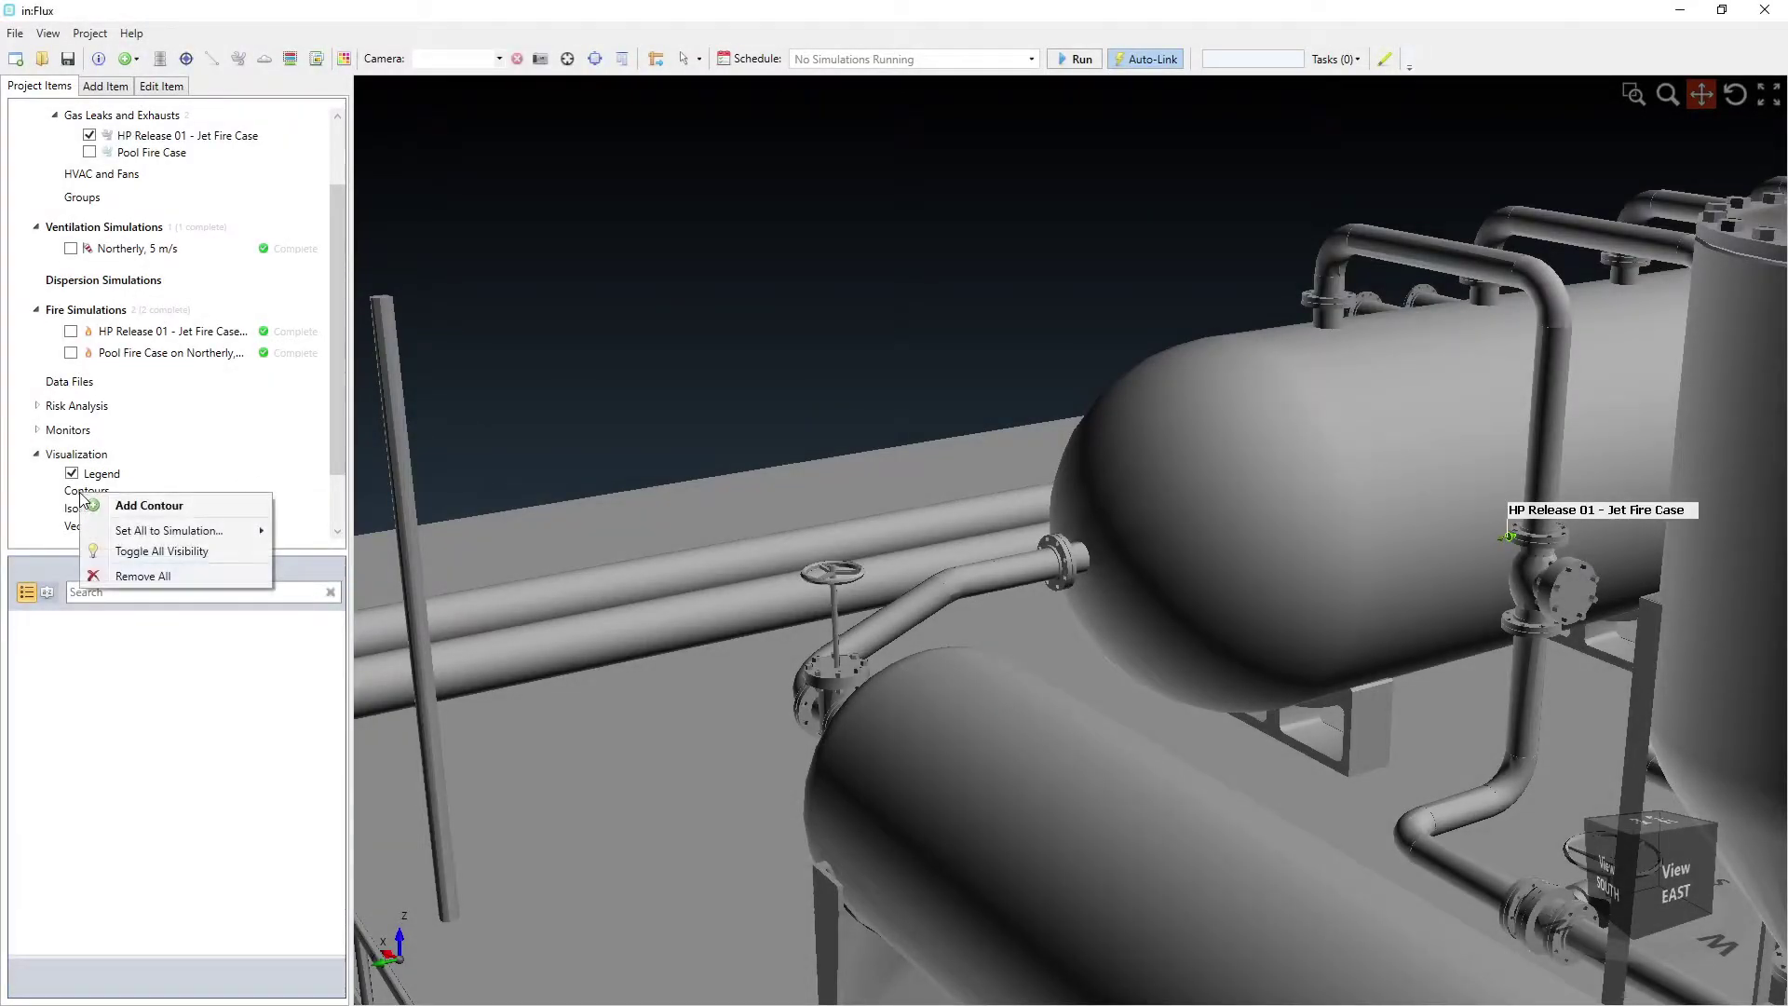
left_click(149, 505)
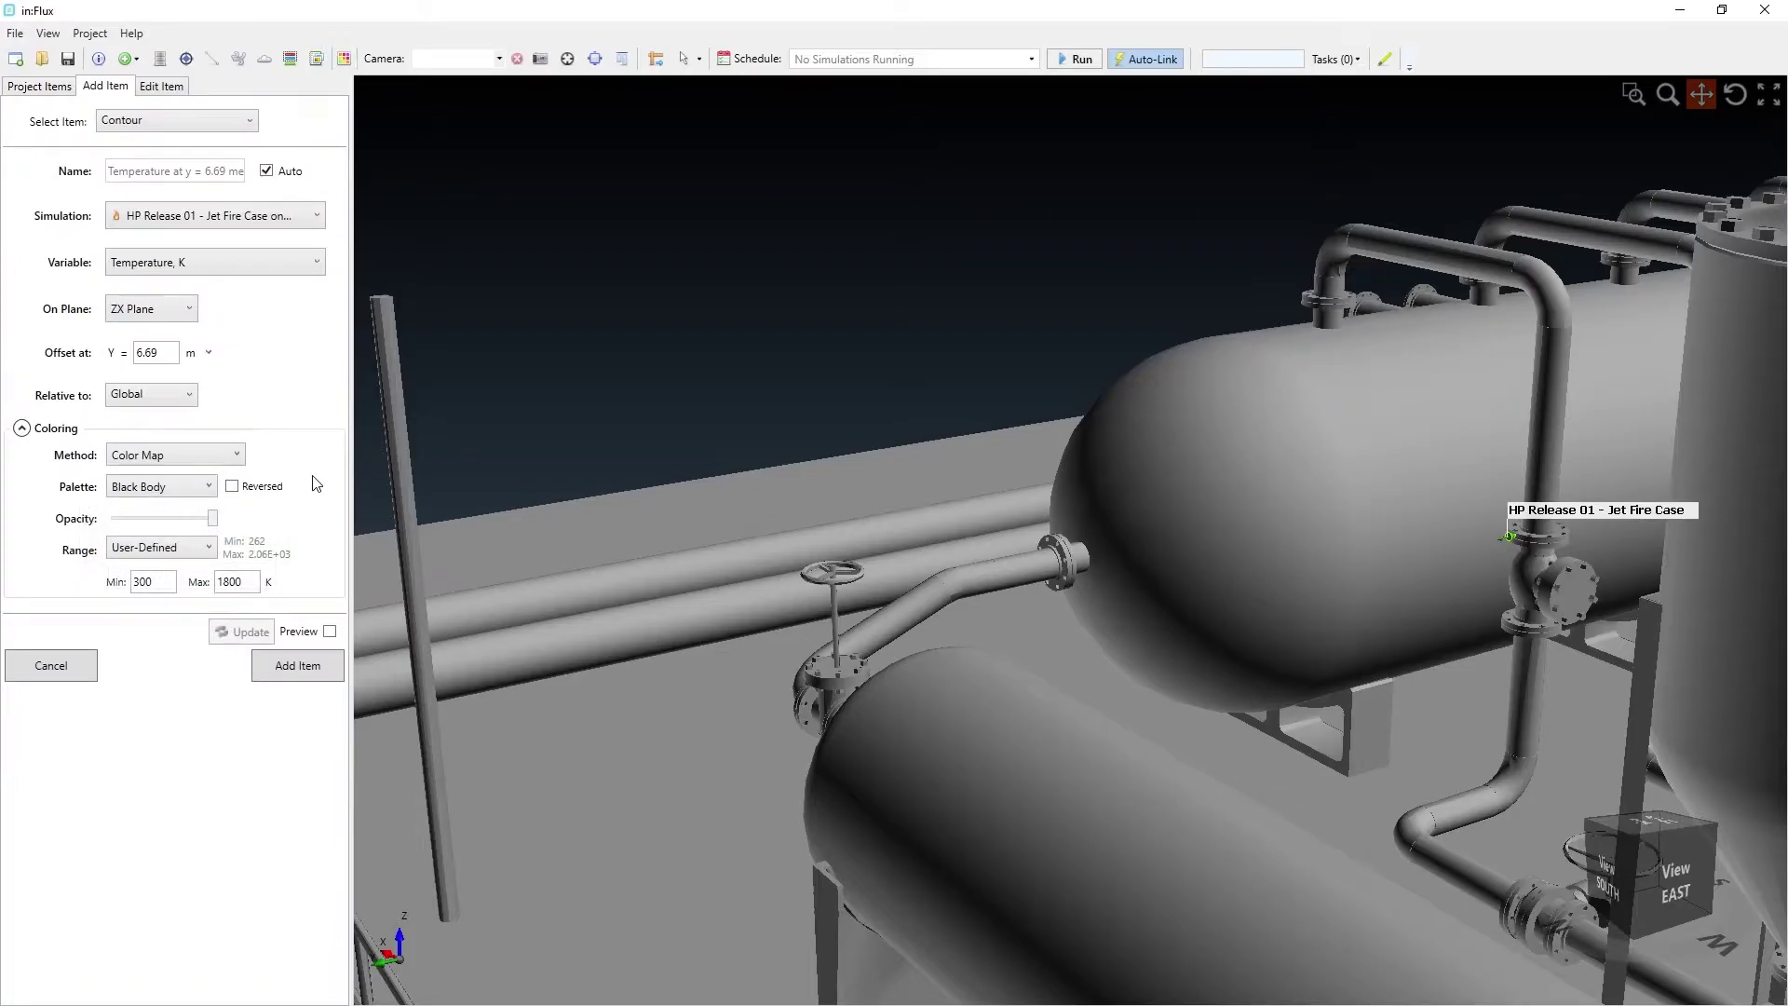
left_click(288, 267)
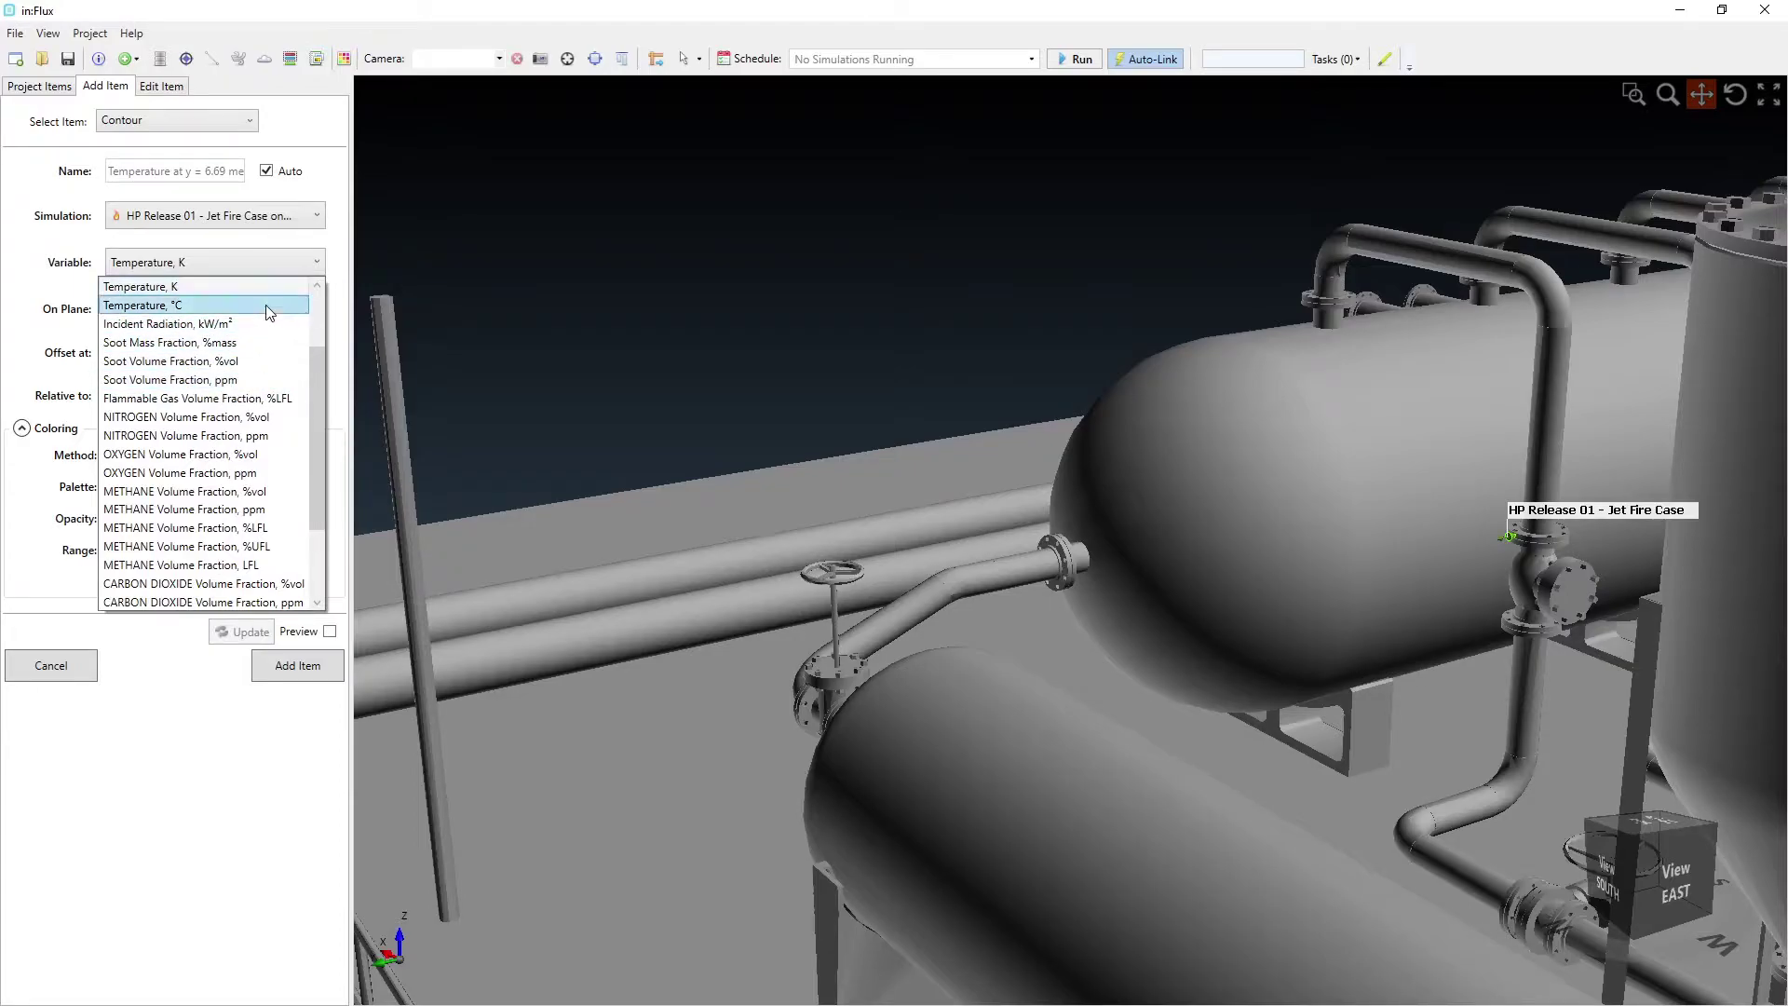
mouse_move(313, 353)
left_mouse_down()
mouse_move(328, 459)
mouse_move(317, 336)
left_mouse_up()
left_click(308, 346)
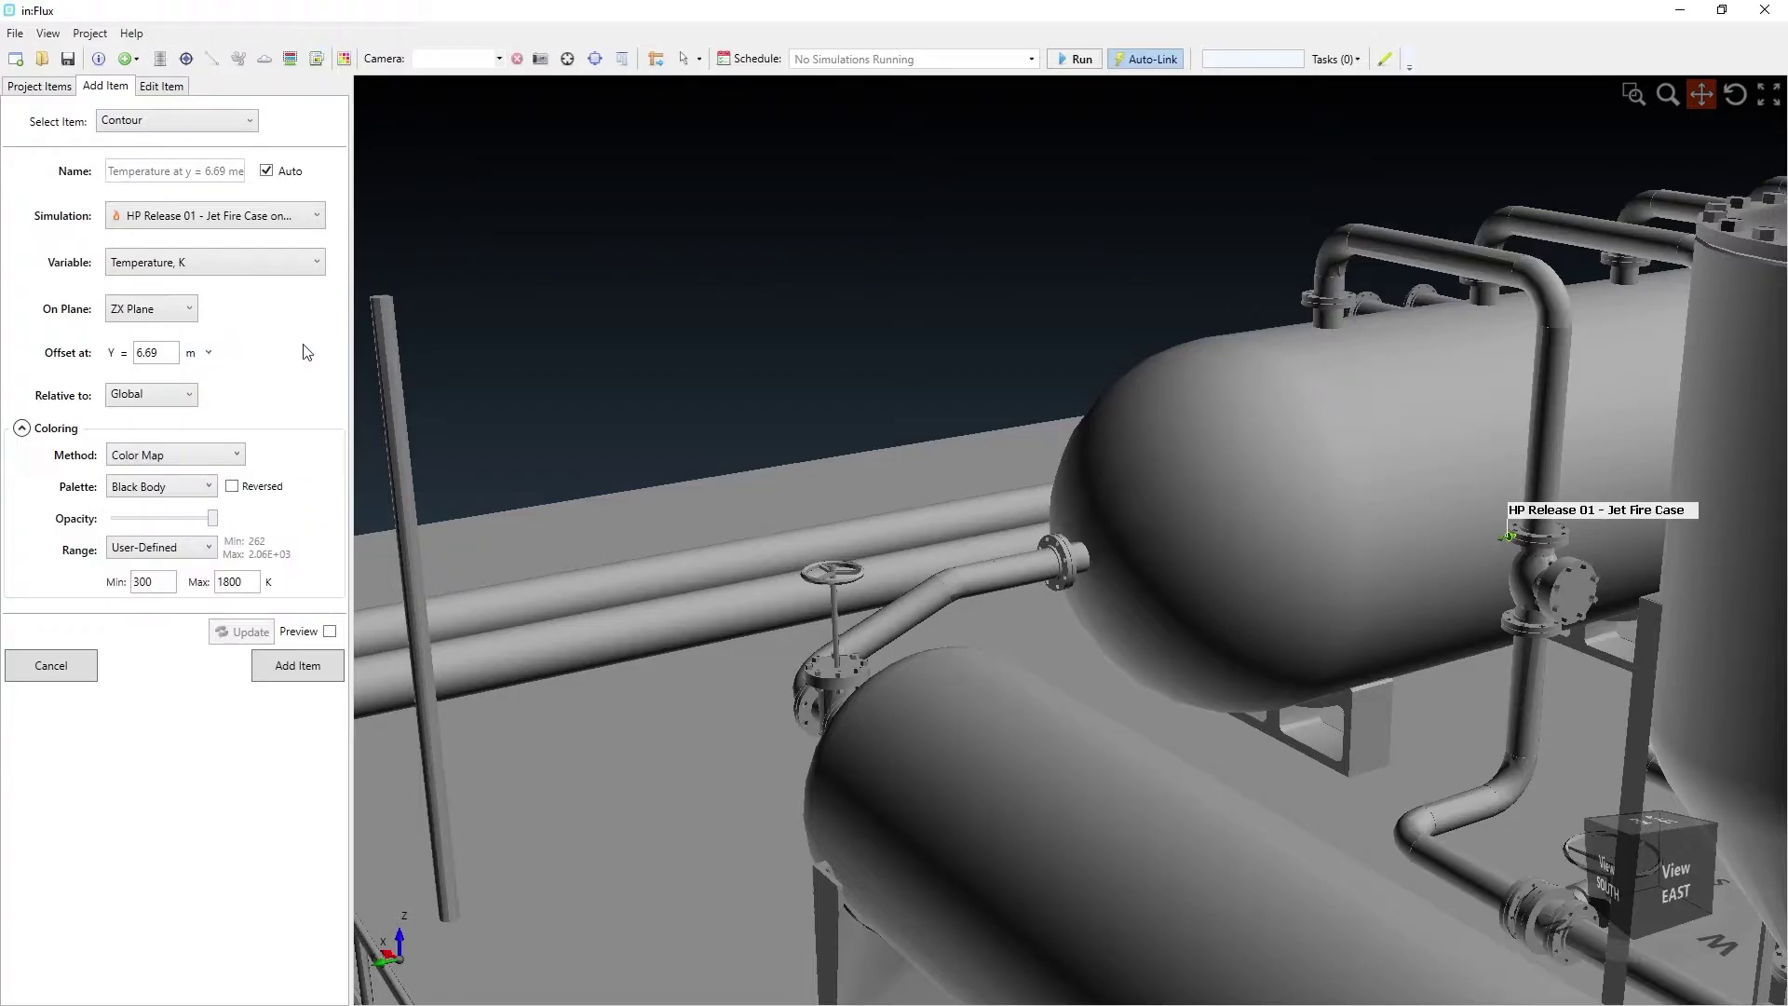
left_click(308, 665)
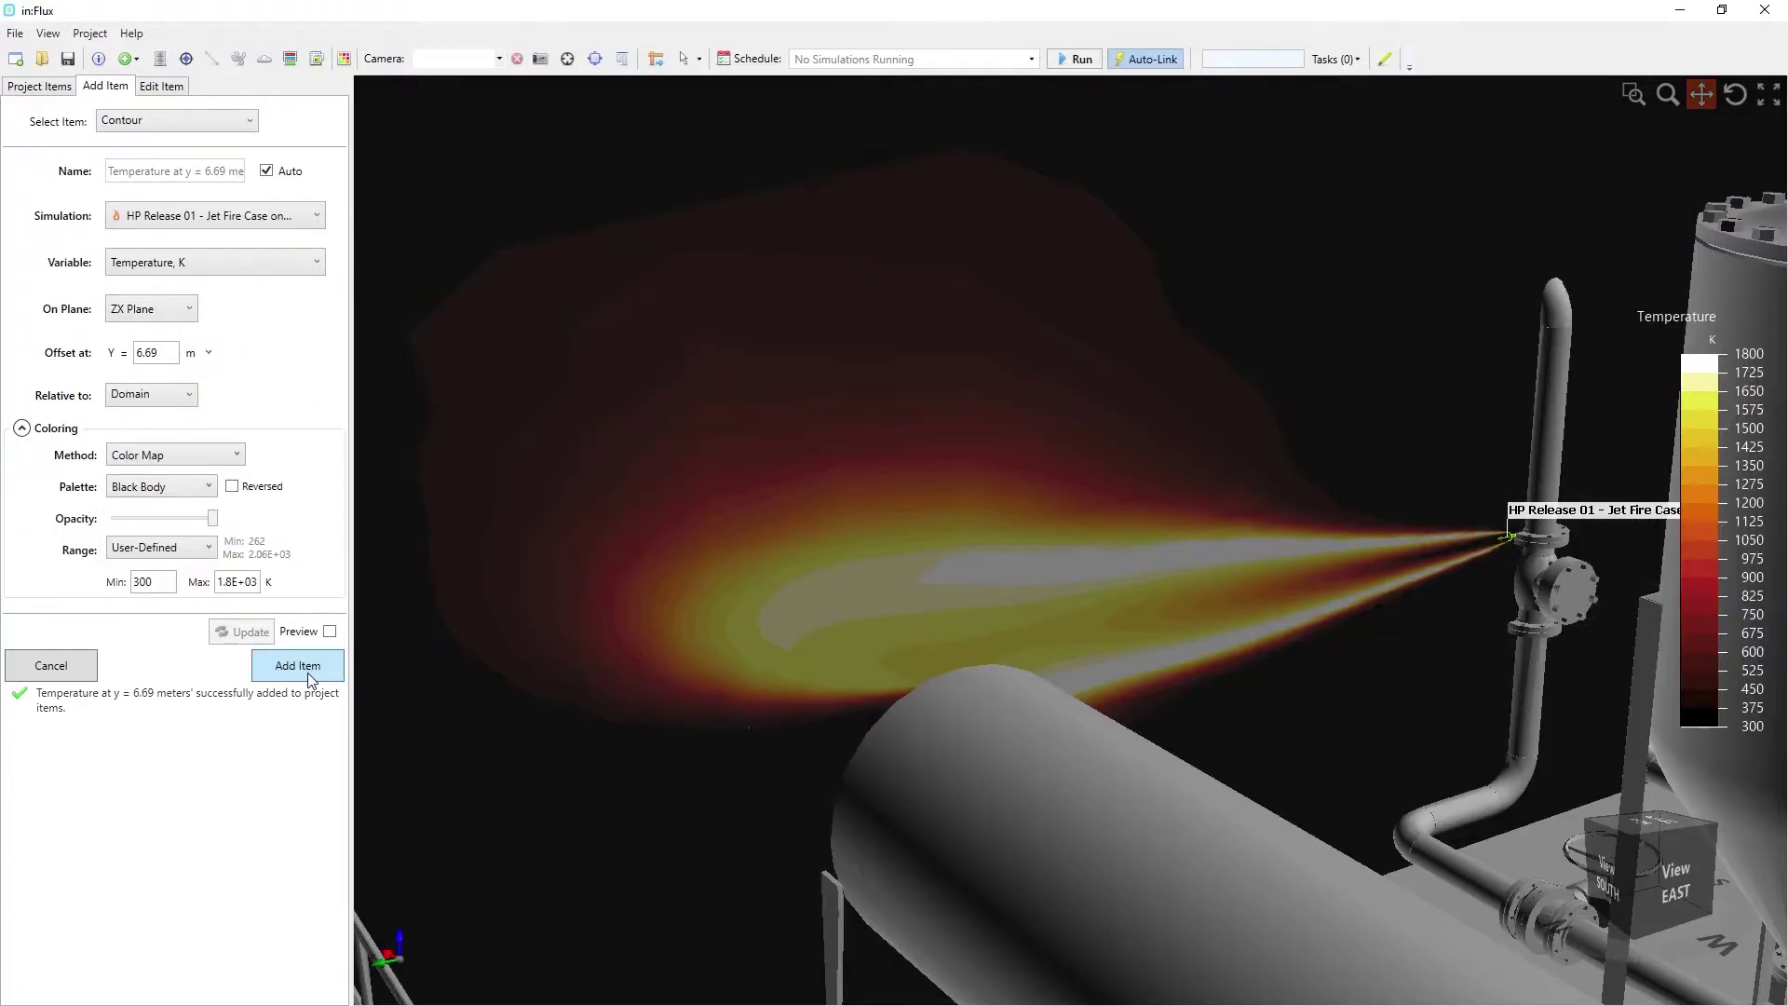
Show Pool Fire Case, hide the jet fire, and set the contour's Simulation to Pool Fire Case.
left_click(41, 86)
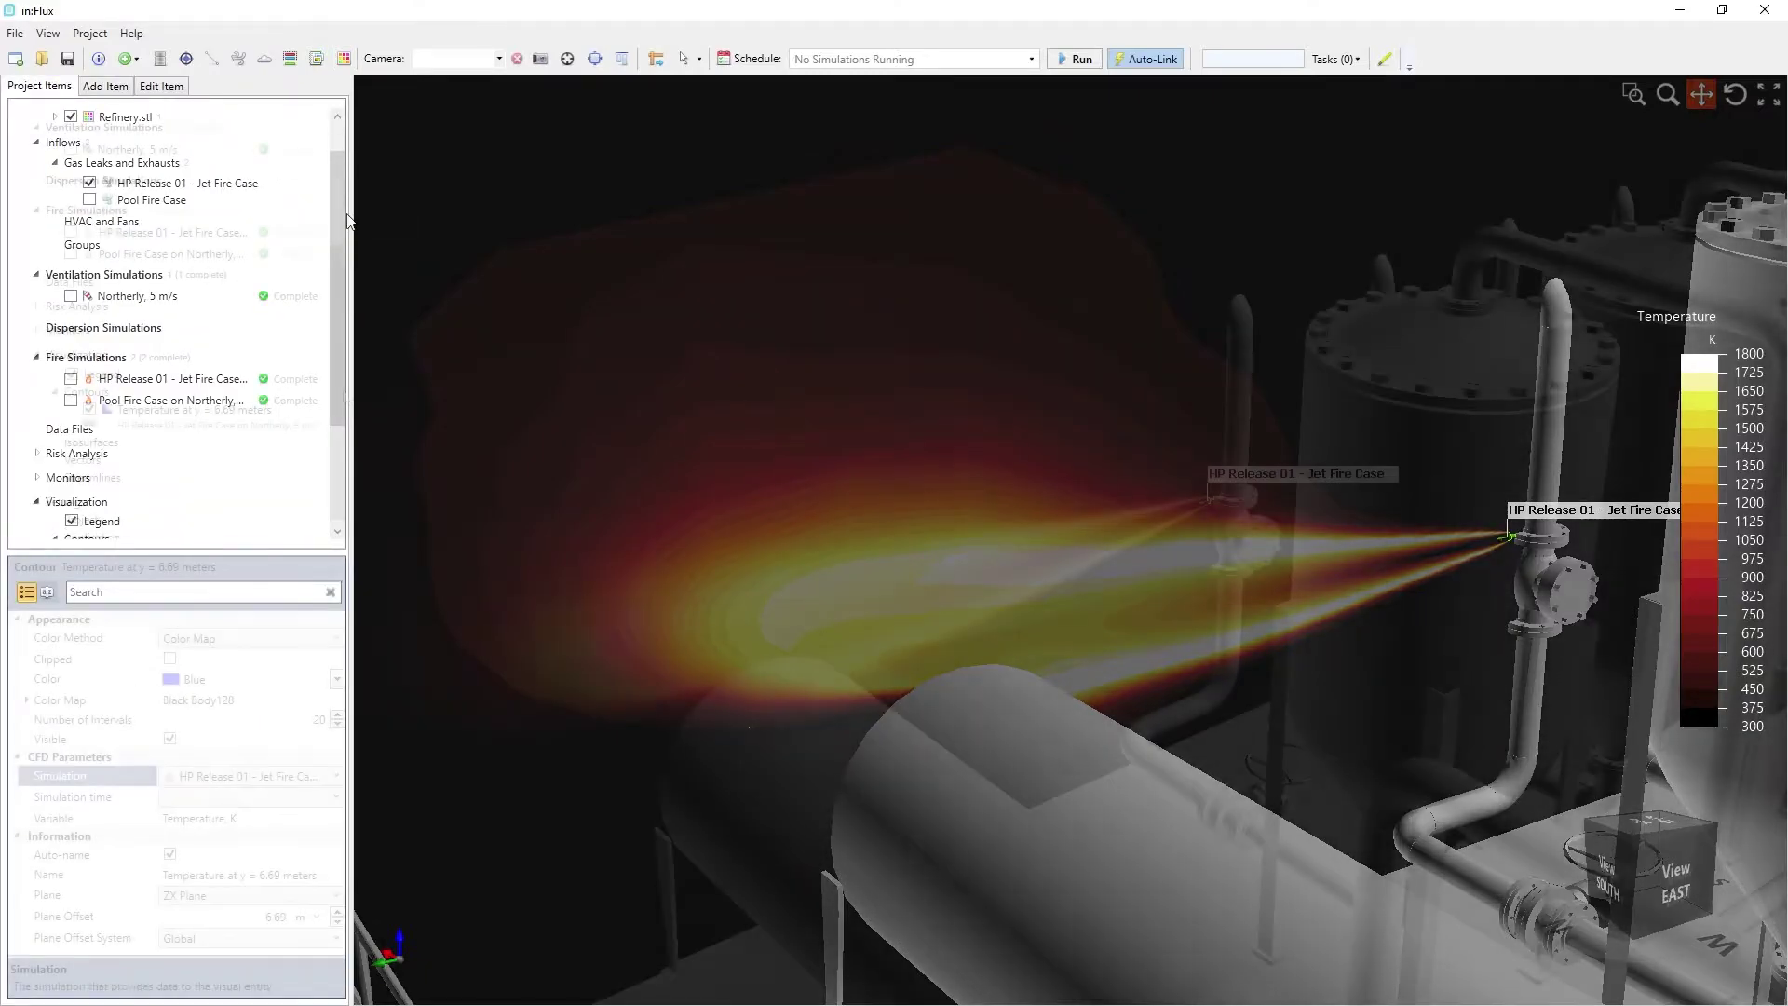
left_click(90, 170)
left_click(90, 154)
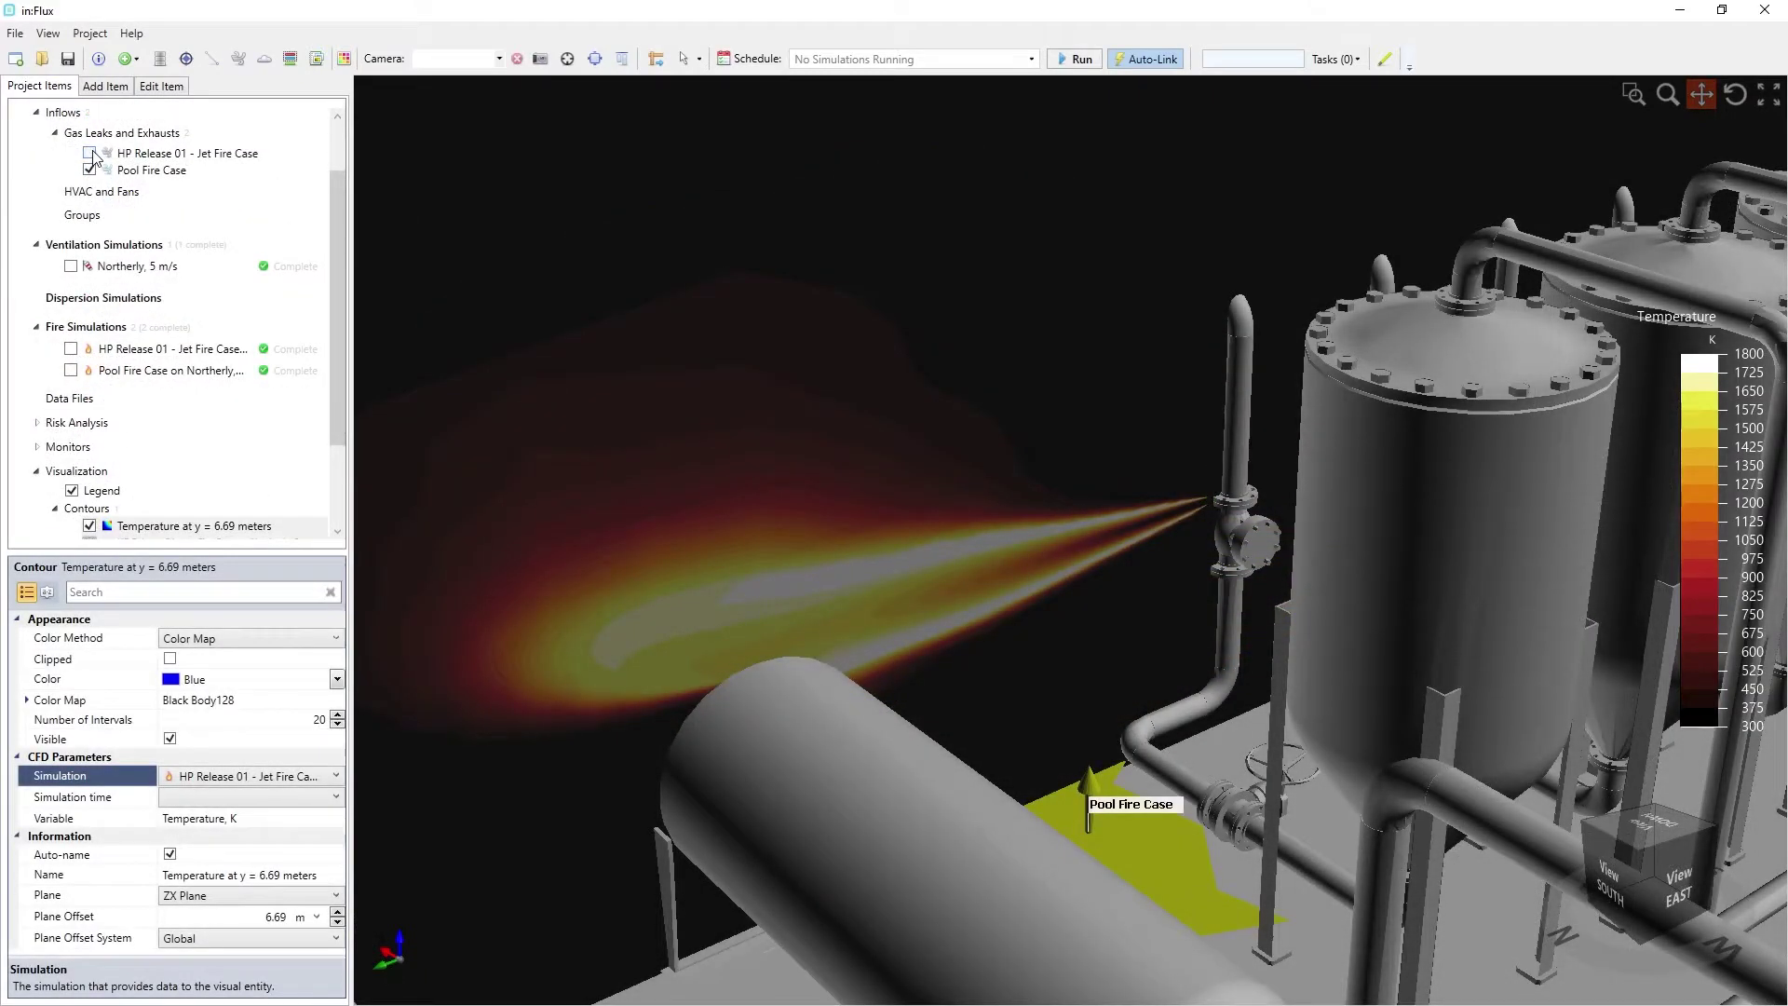
scroll(327, 222, "down", 3)
left_click(292, 776)
left_click(273, 831)
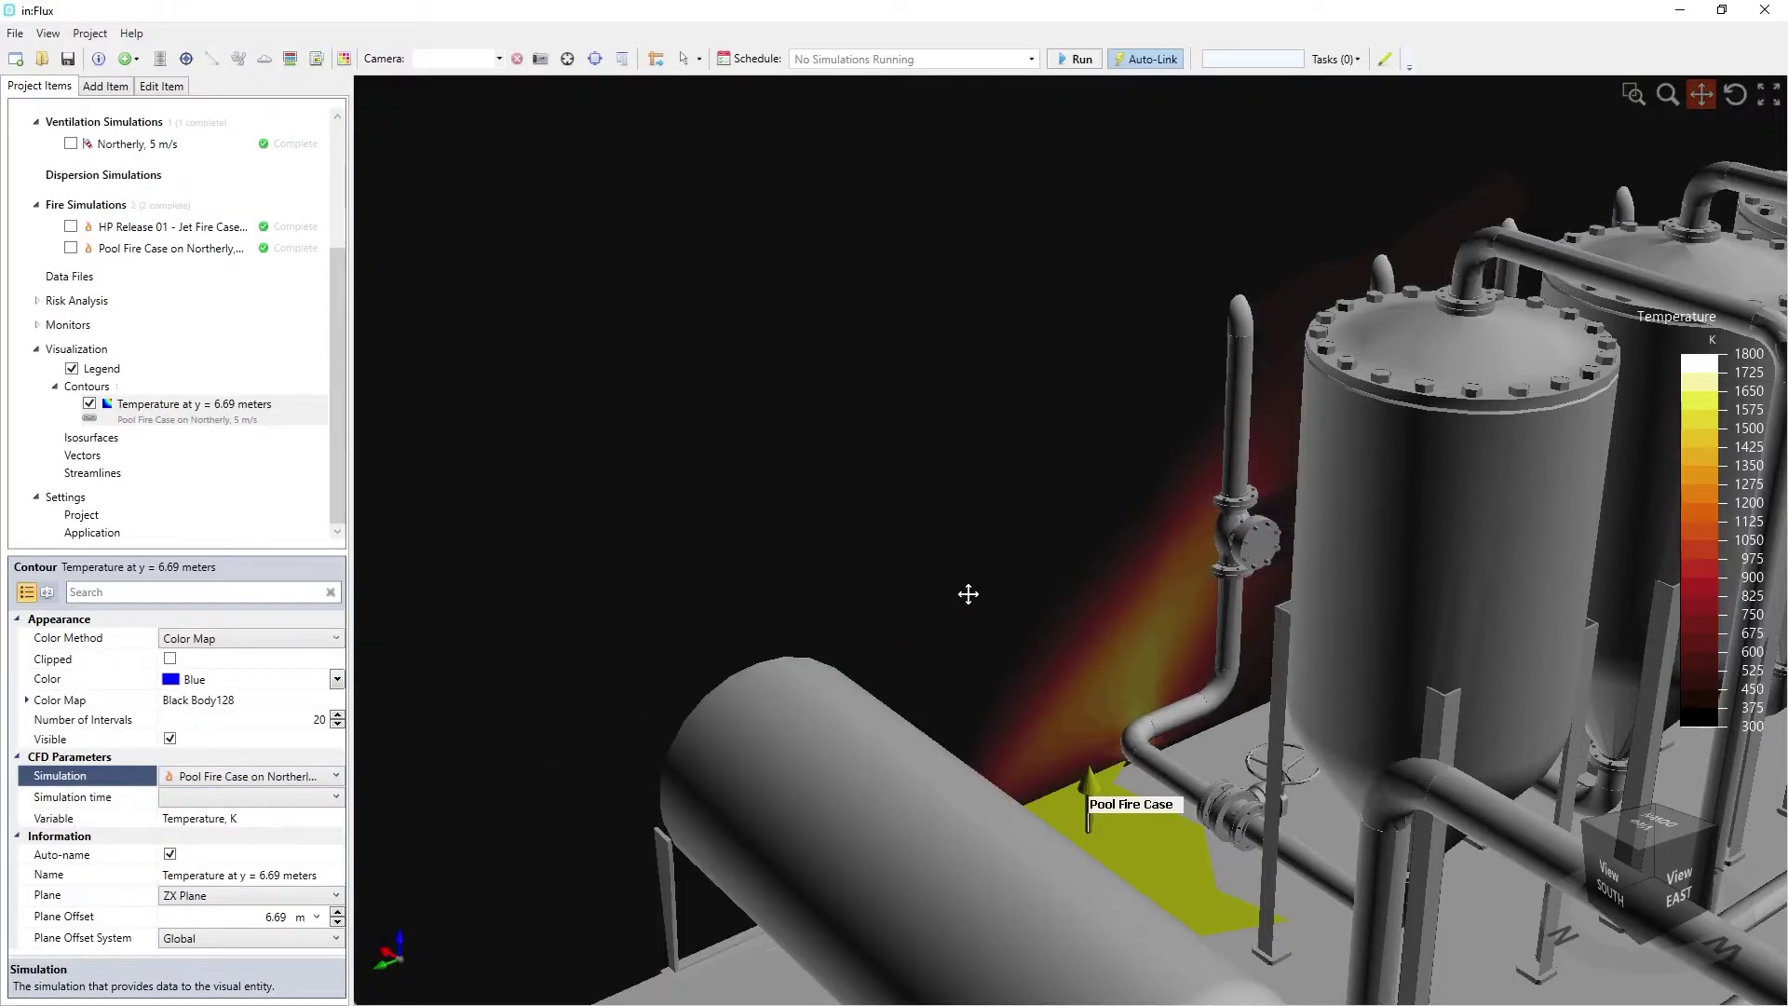
Cut away the vessels and pan across the pipe rack.
left_click(622, 59)
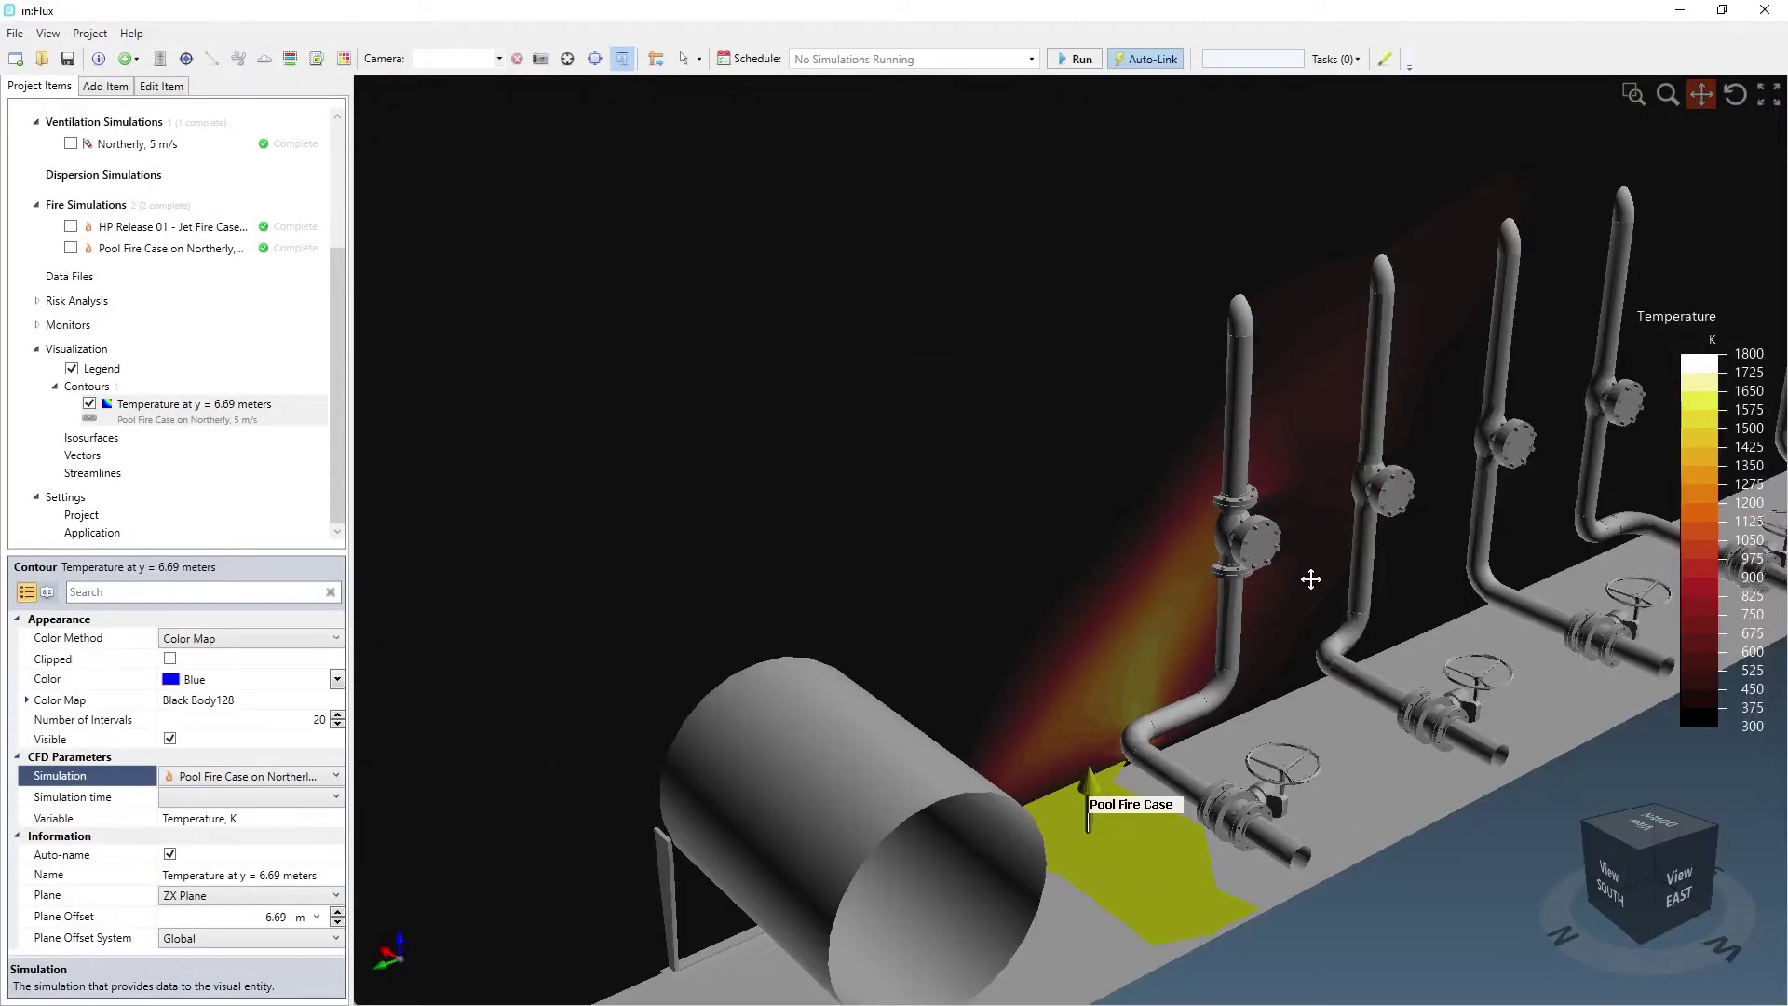
scroll(1312, 579, "up", 5)
left_click_drag(1355, 542, 1237, 615)
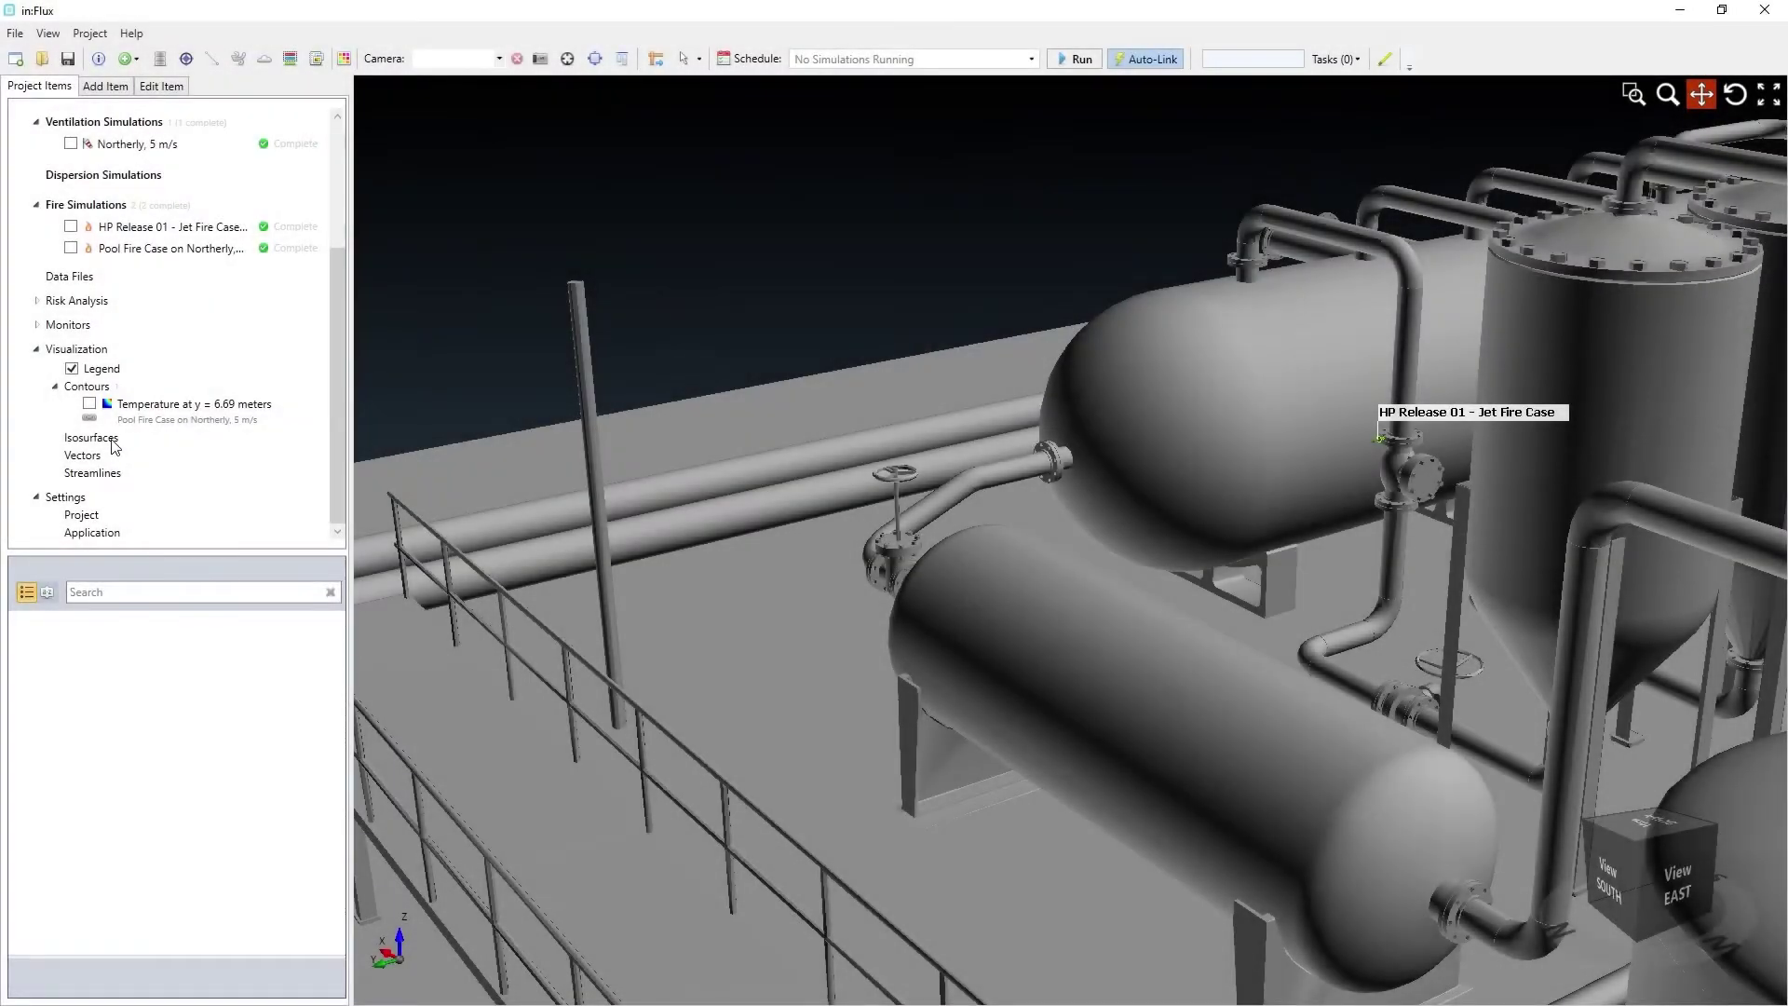
Add a red Incident Radiation isosurface at 100 kW/m².
right_click(114, 441)
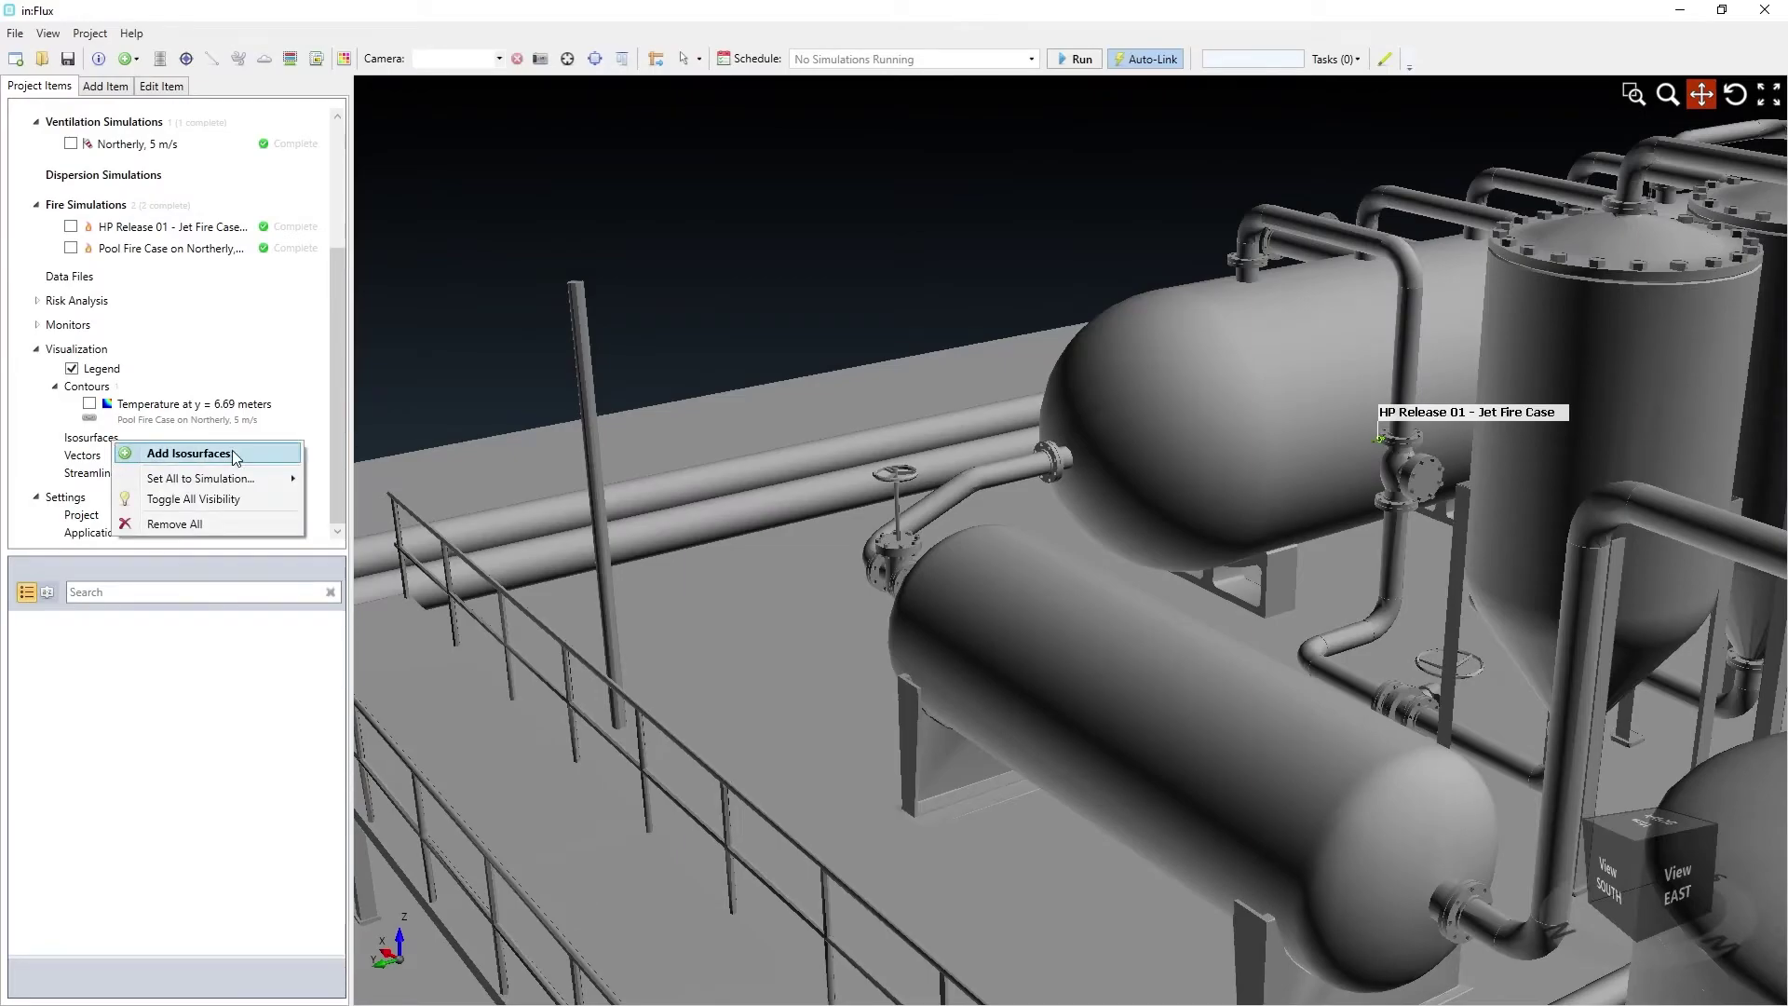
left_click(188, 453)
left_click(310, 264)
scroll(269, 382, "up", 3)
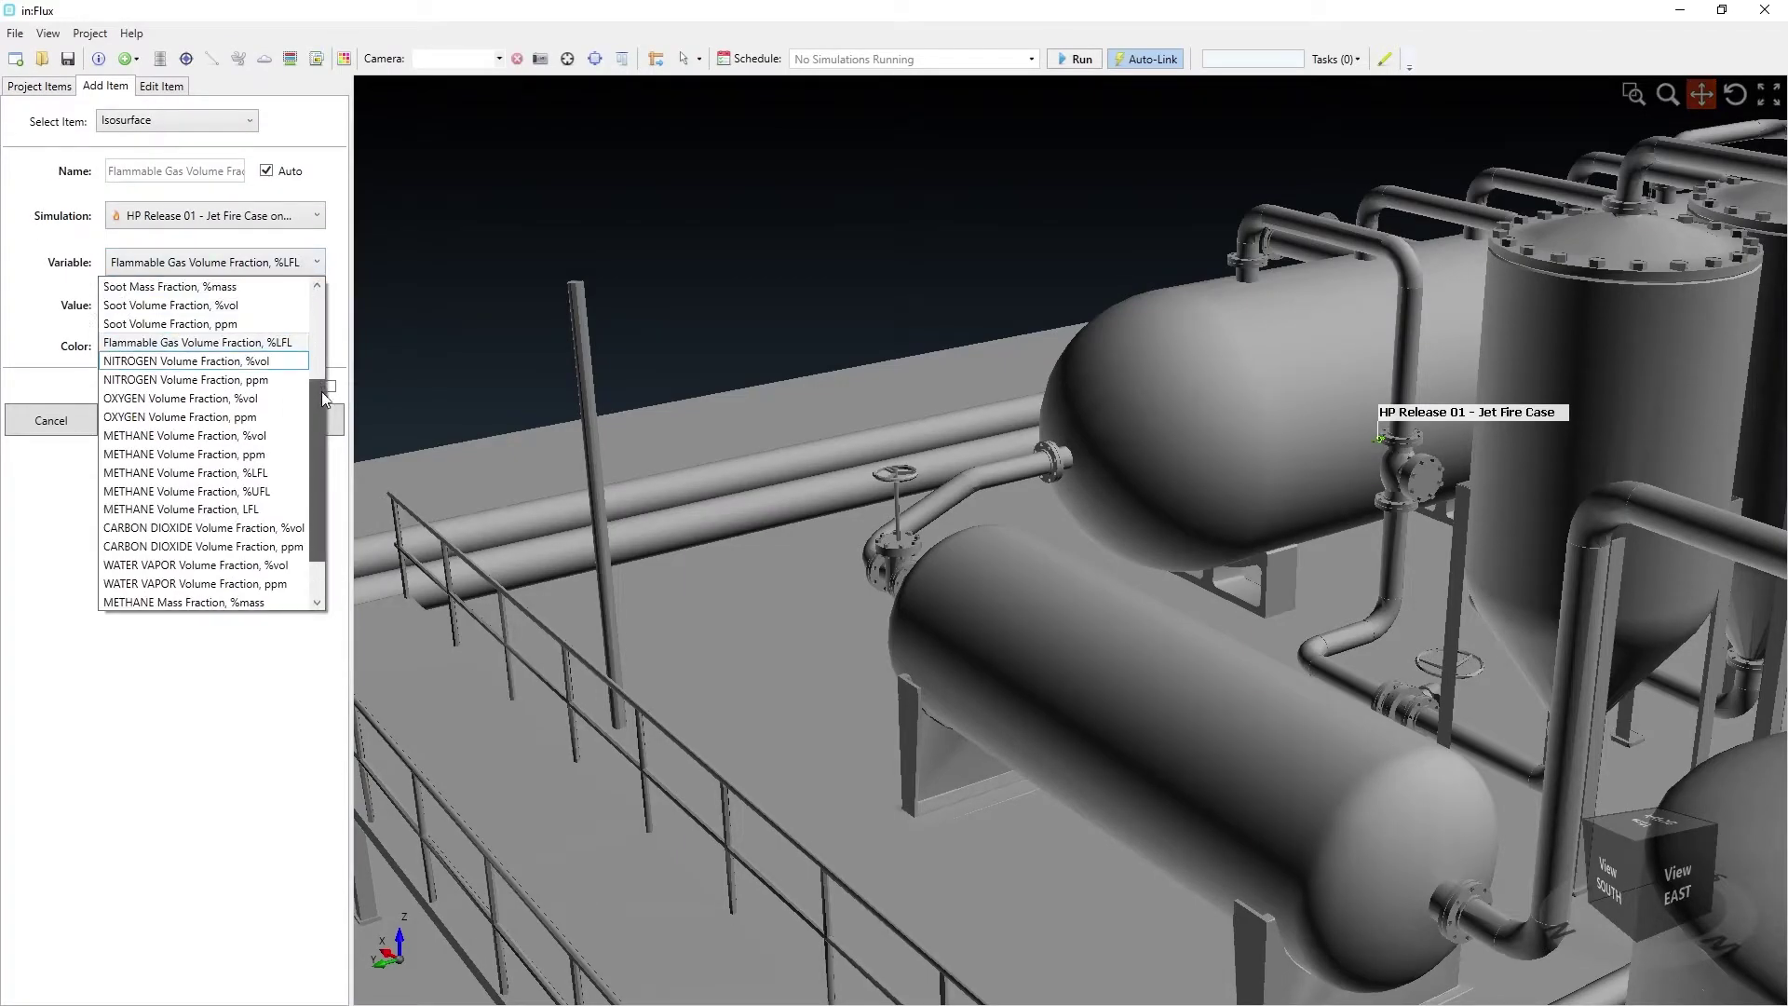
left_click(268, 380)
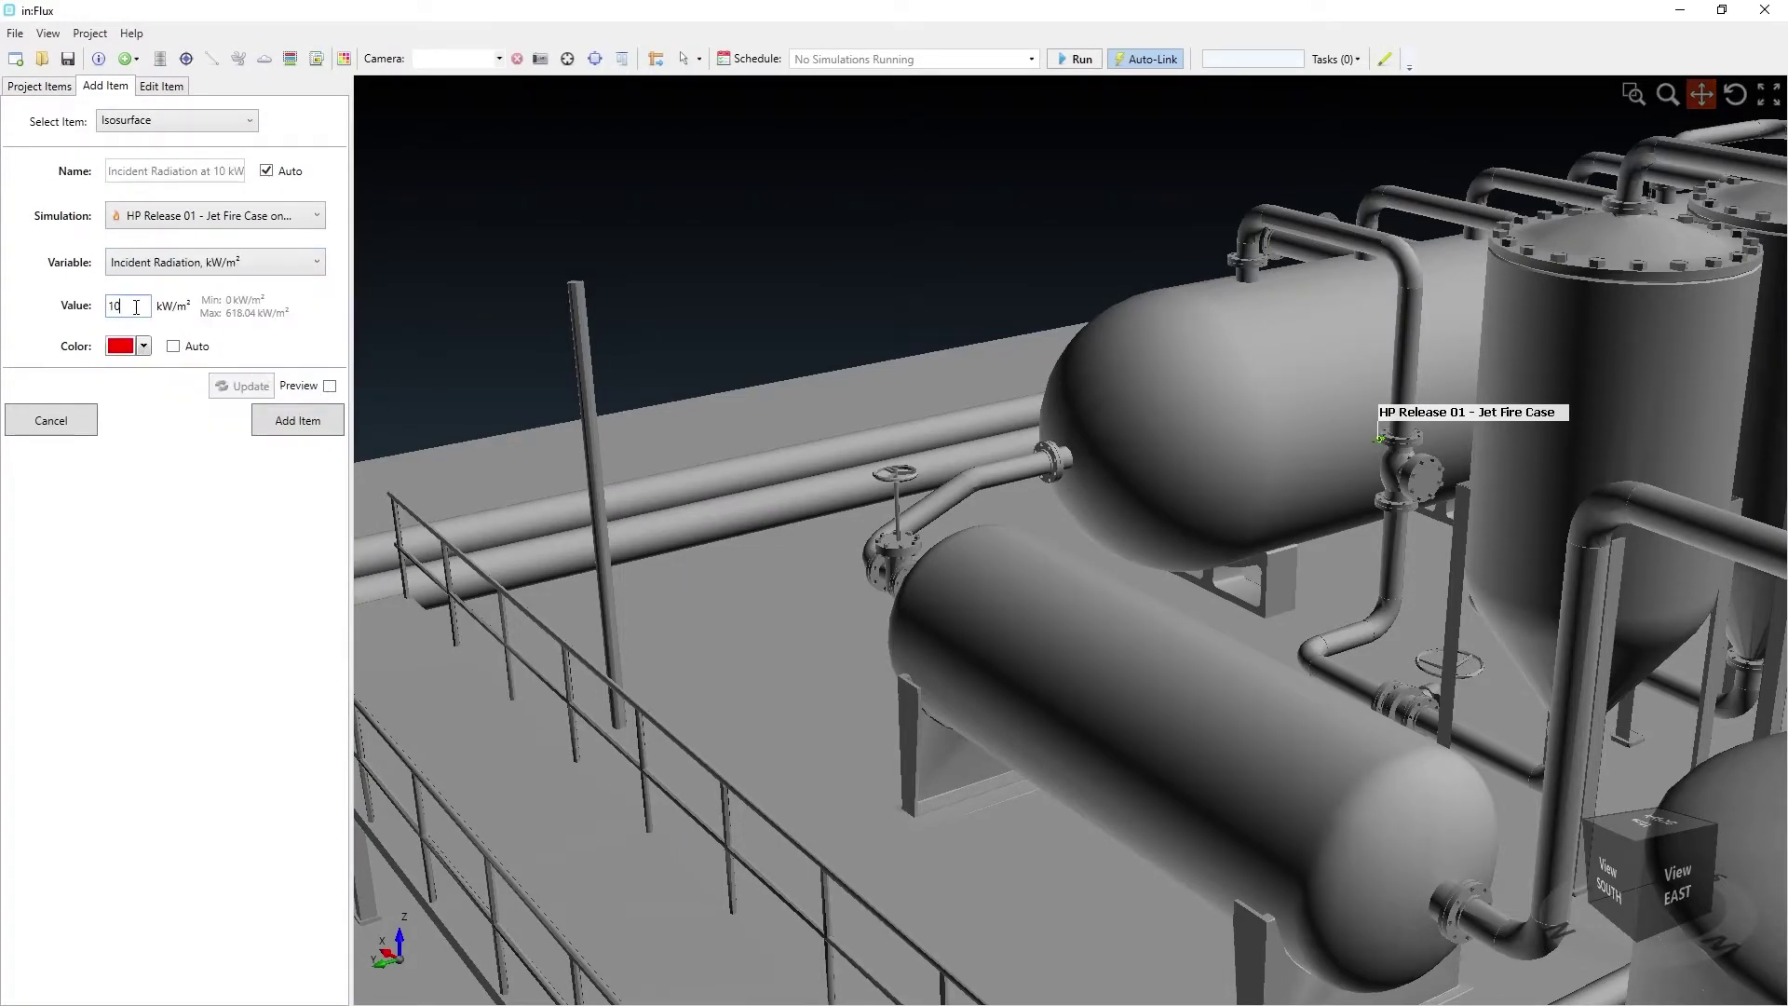
left_click(317, 420)
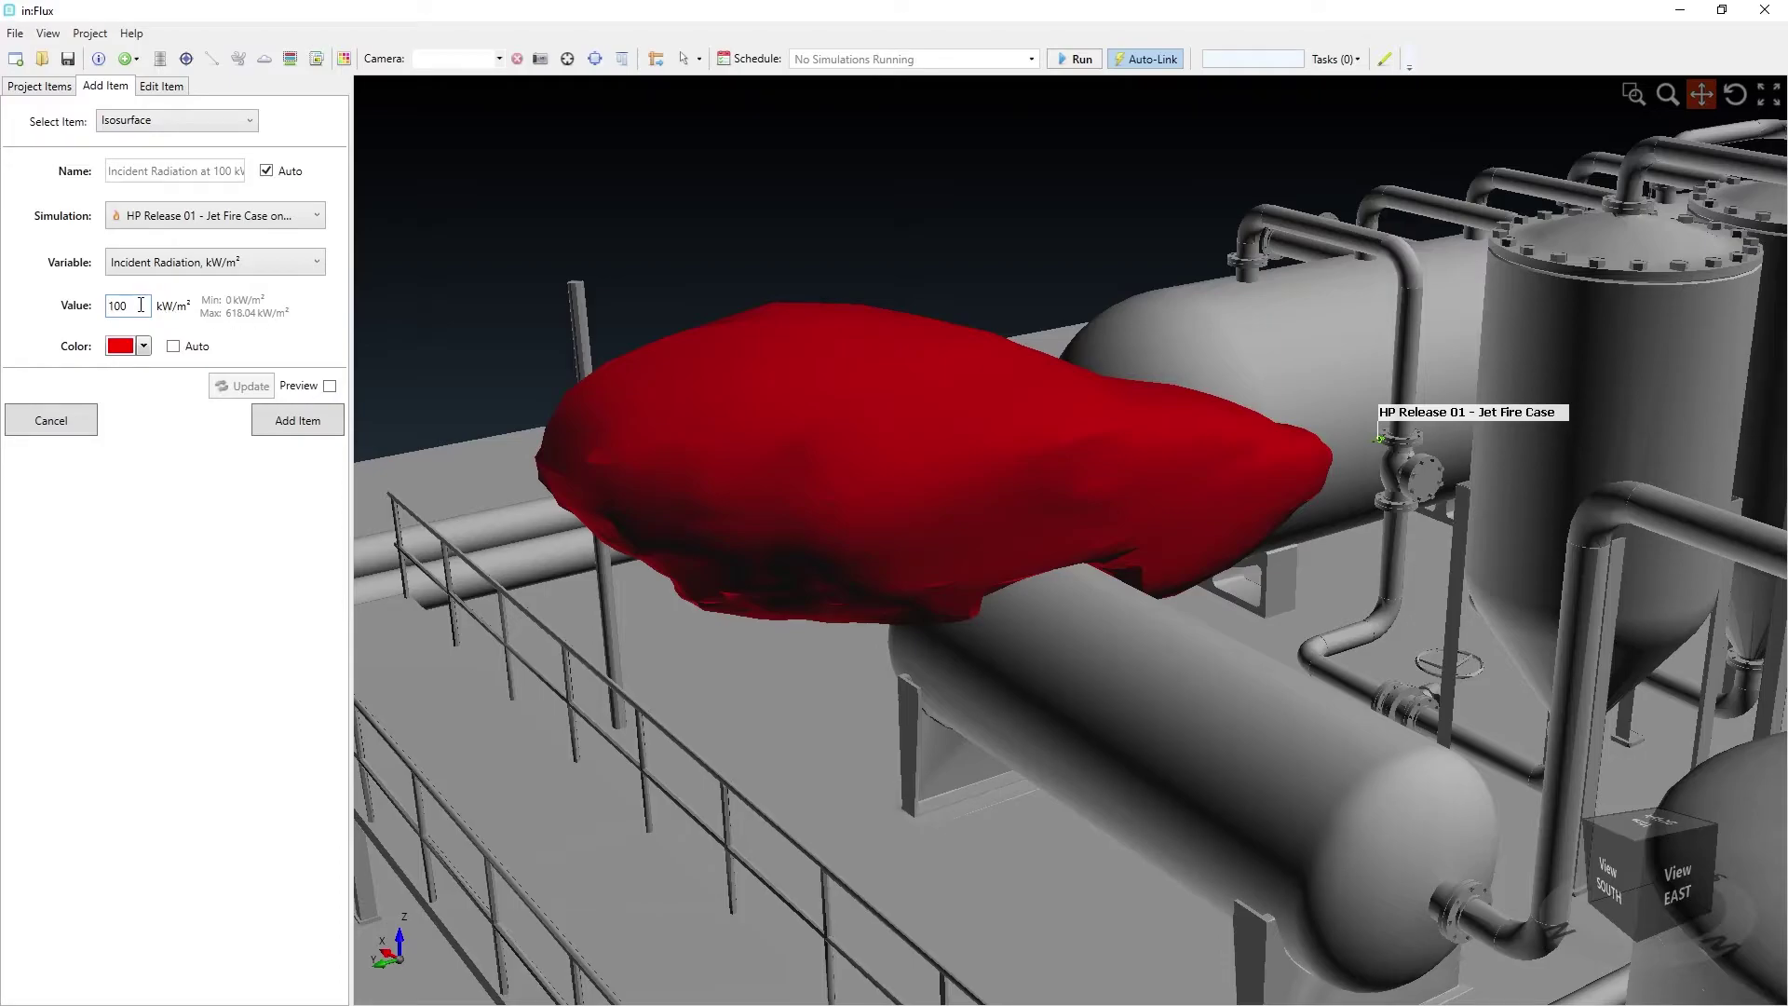
Add a second isosurface at 10 kW/m² in translucent orange (alpha 129).
type("10")
left_click(149, 350)
left_click(170, 682)
left_click(143, 348)
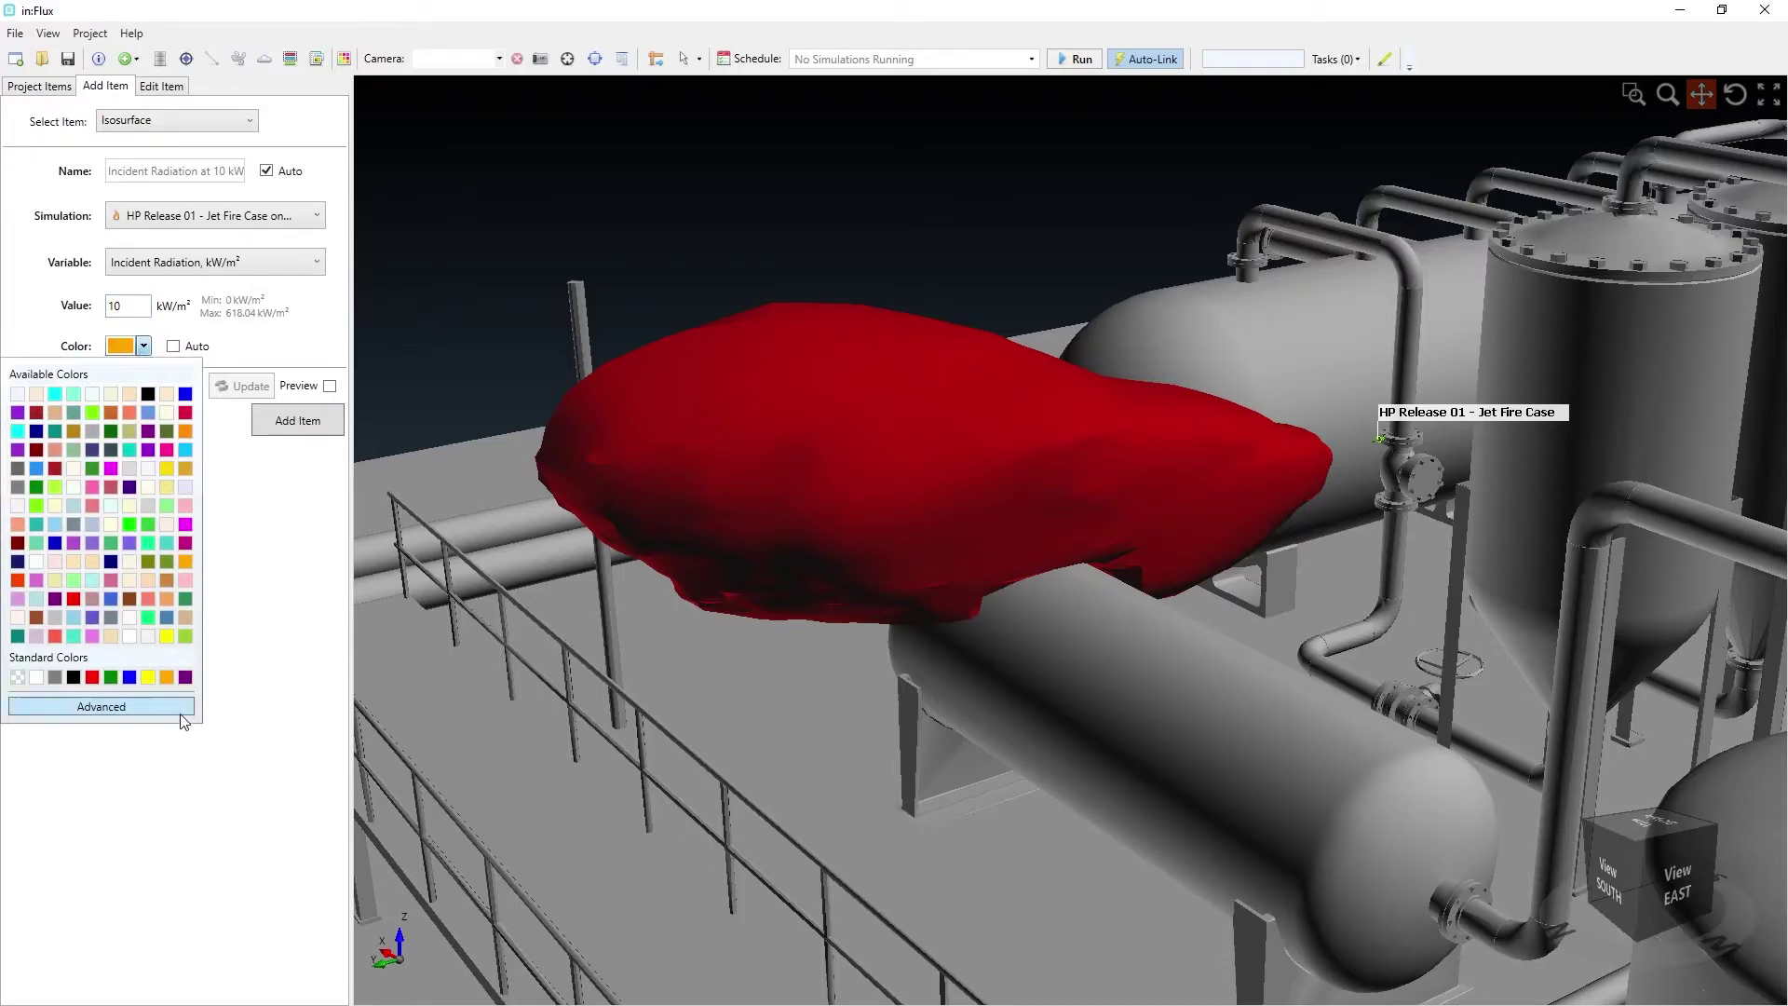
left_click(100, 706)
left_click_drag(179, 580, 103, 580)
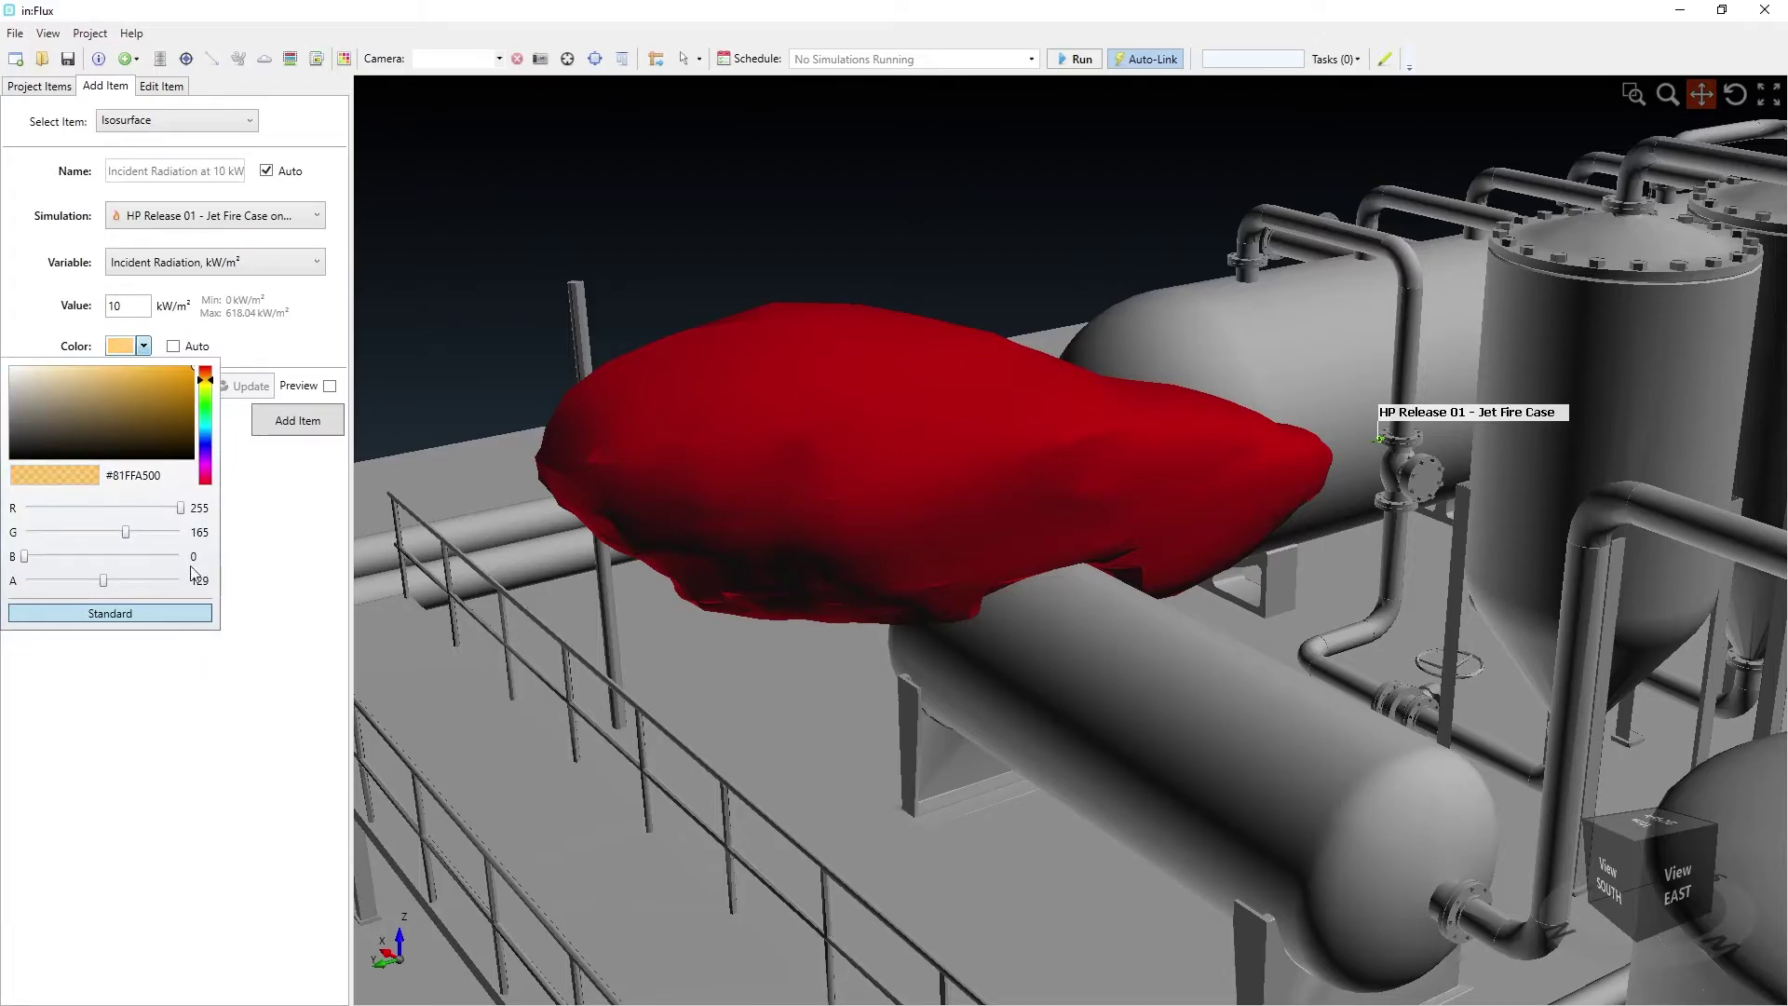
left_click(257, 554)
left_click(290, 420)
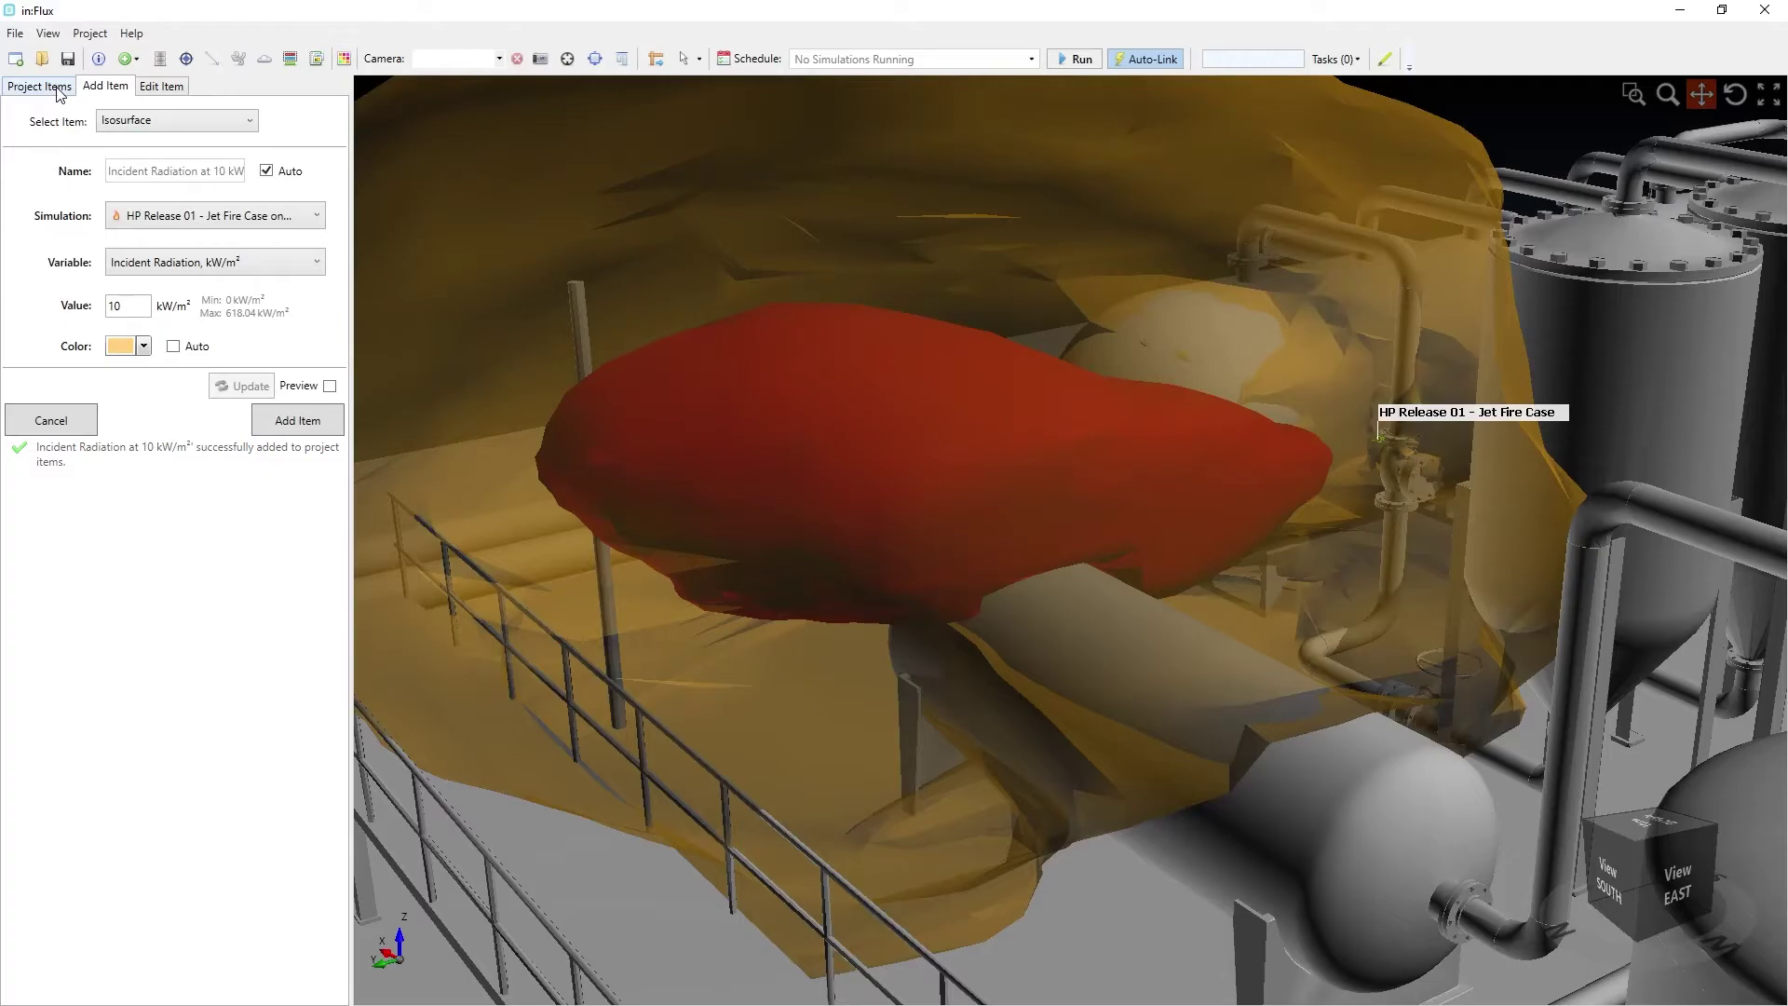
left_click(57, 88)
Orbit the camera around the tanks to view the isosurfaces from a higher angle.
scroll(143, 459, "down", 4)
left_click_drag(519, 431, 1179, 642)
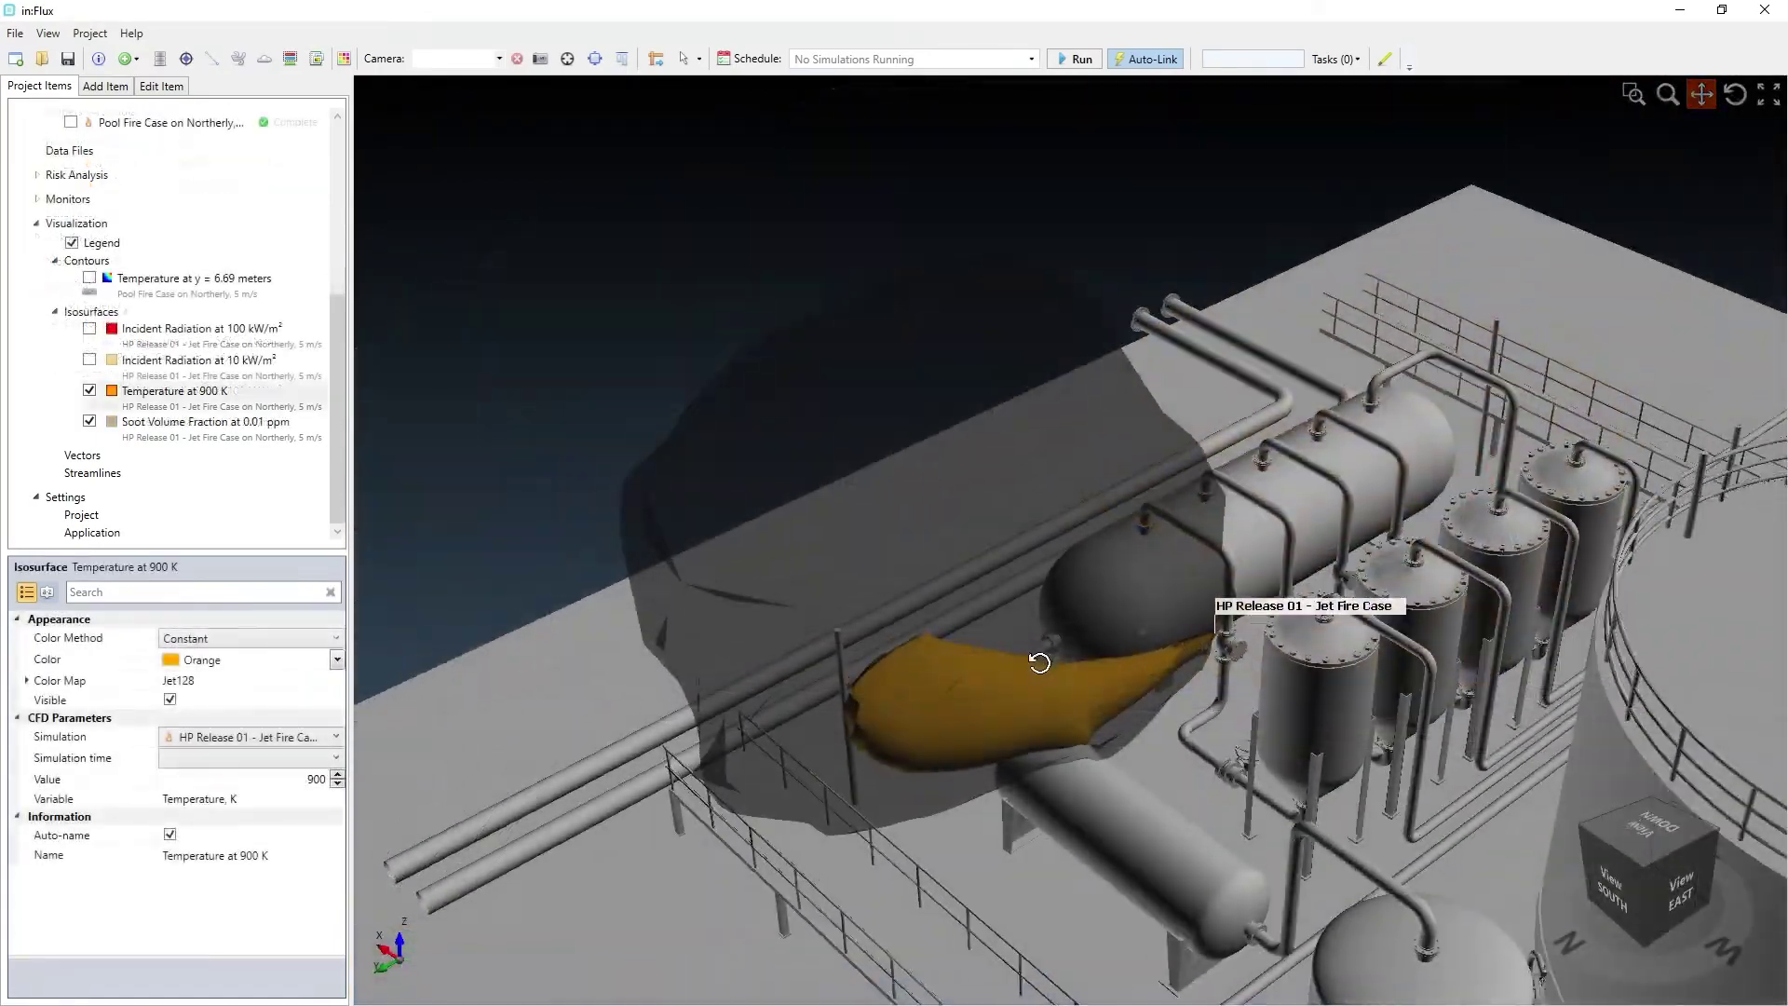
left_click_drag(1037, 659, 1401, 658)
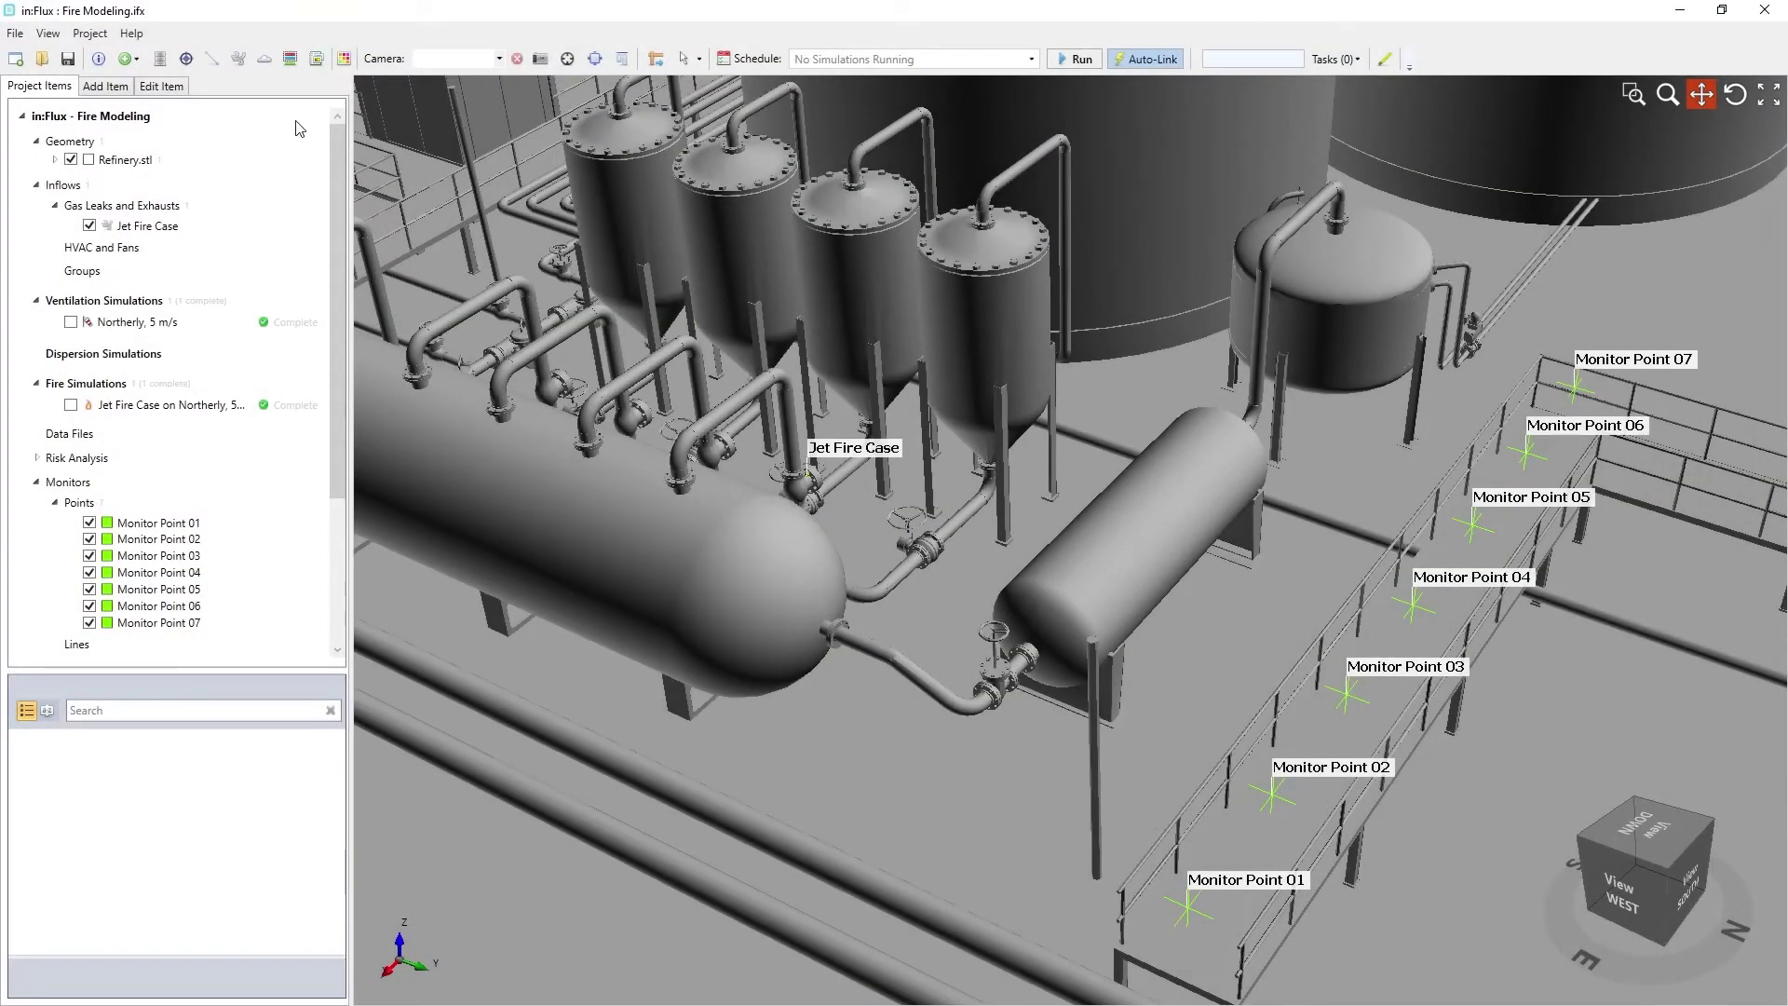
Open Monitor Point Data, shrink and move it, and show CARBON DIOXIDE Volume Fraction, ppm.
left_click(90, 33)
left_click(146, 204)
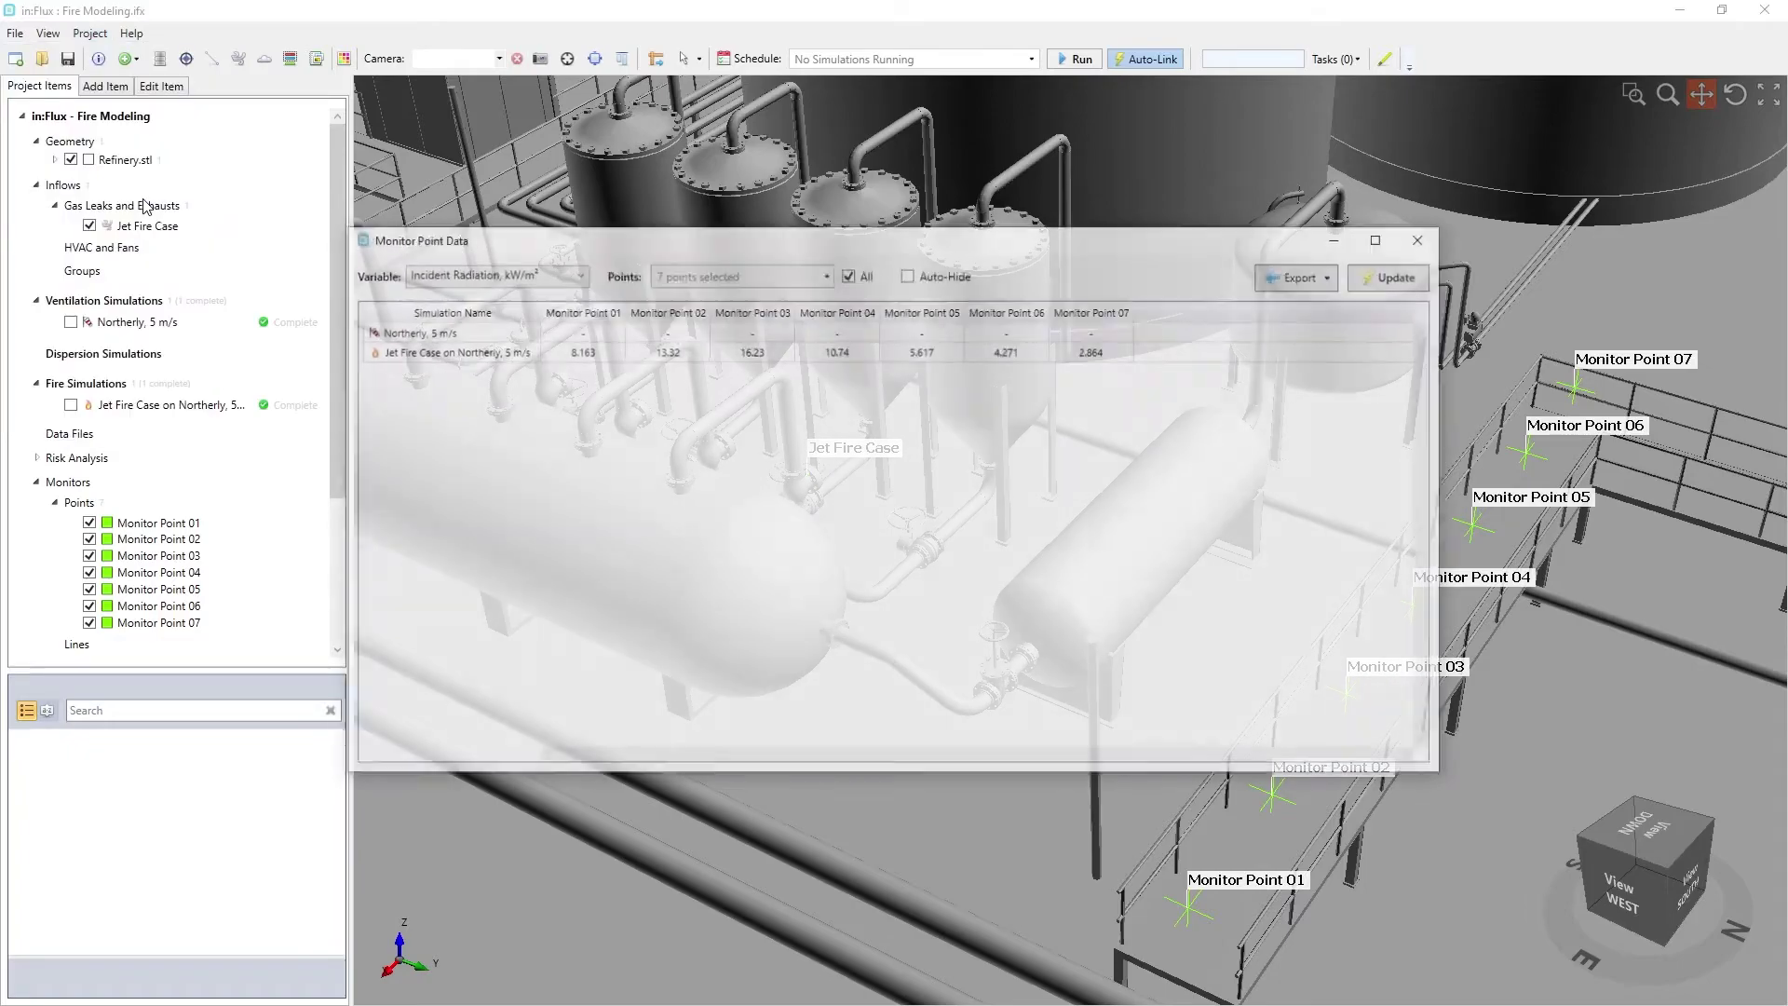
left_click_drag(637, 778, 631, 425)
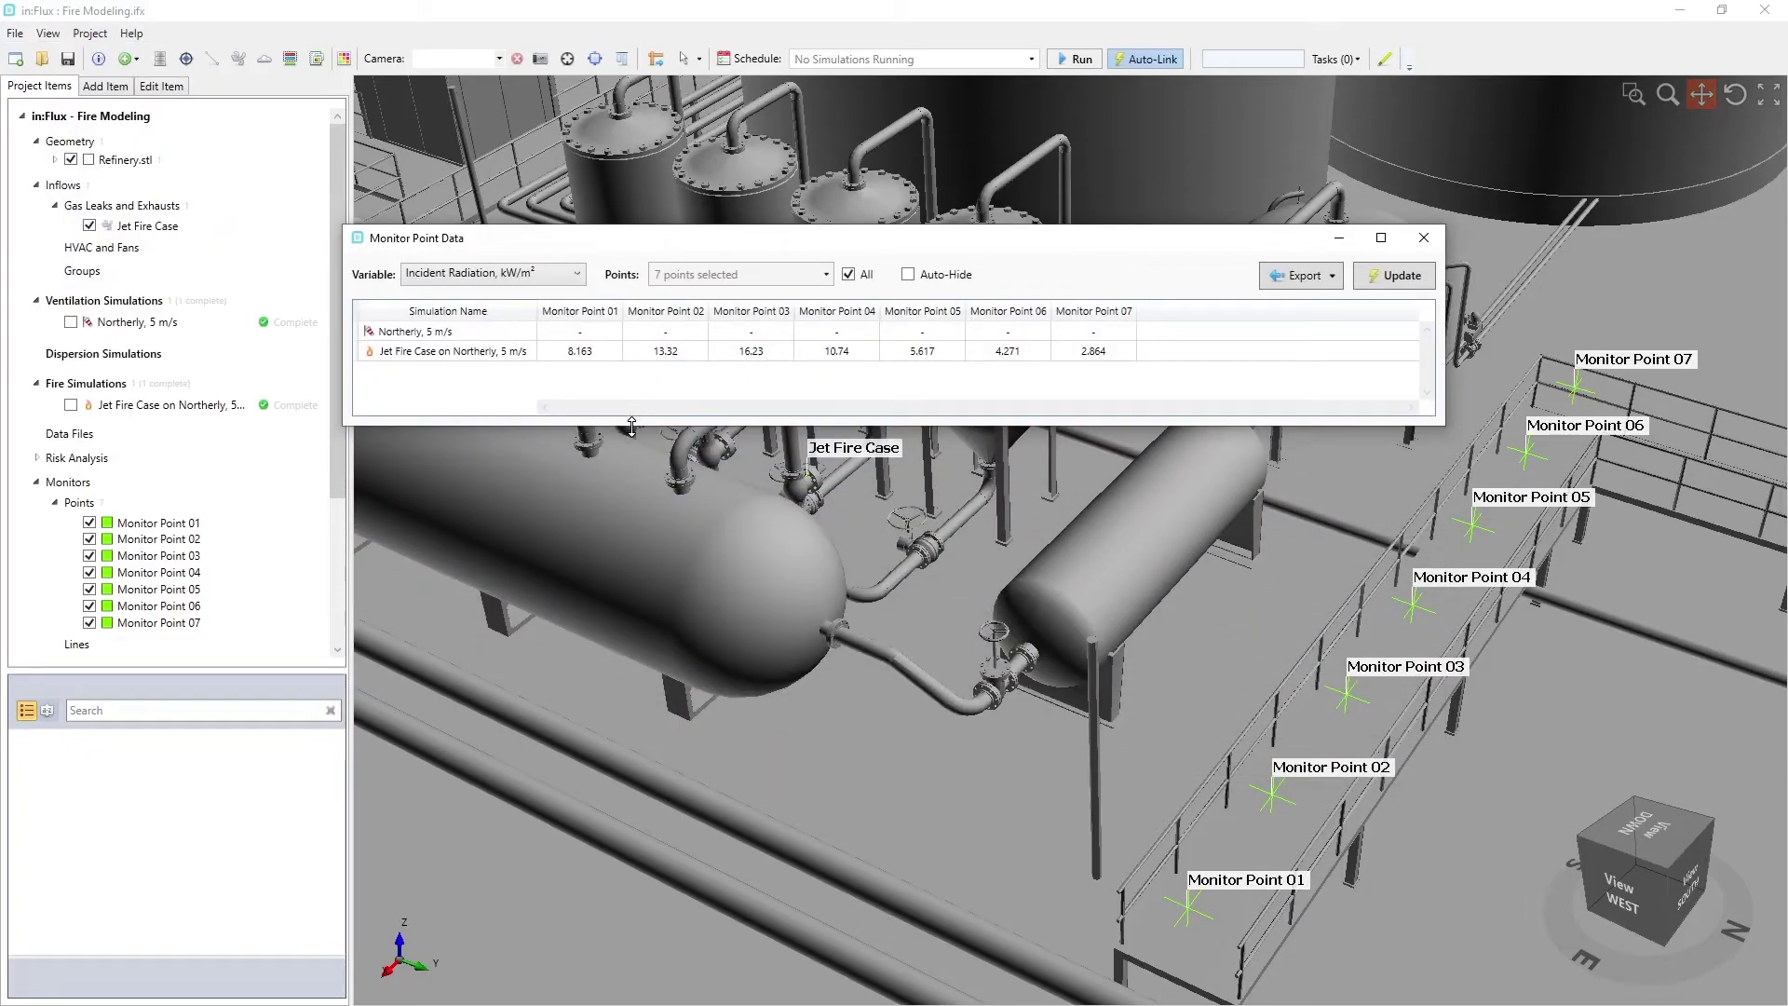
left_click_drag(643, 238, 703, 137)
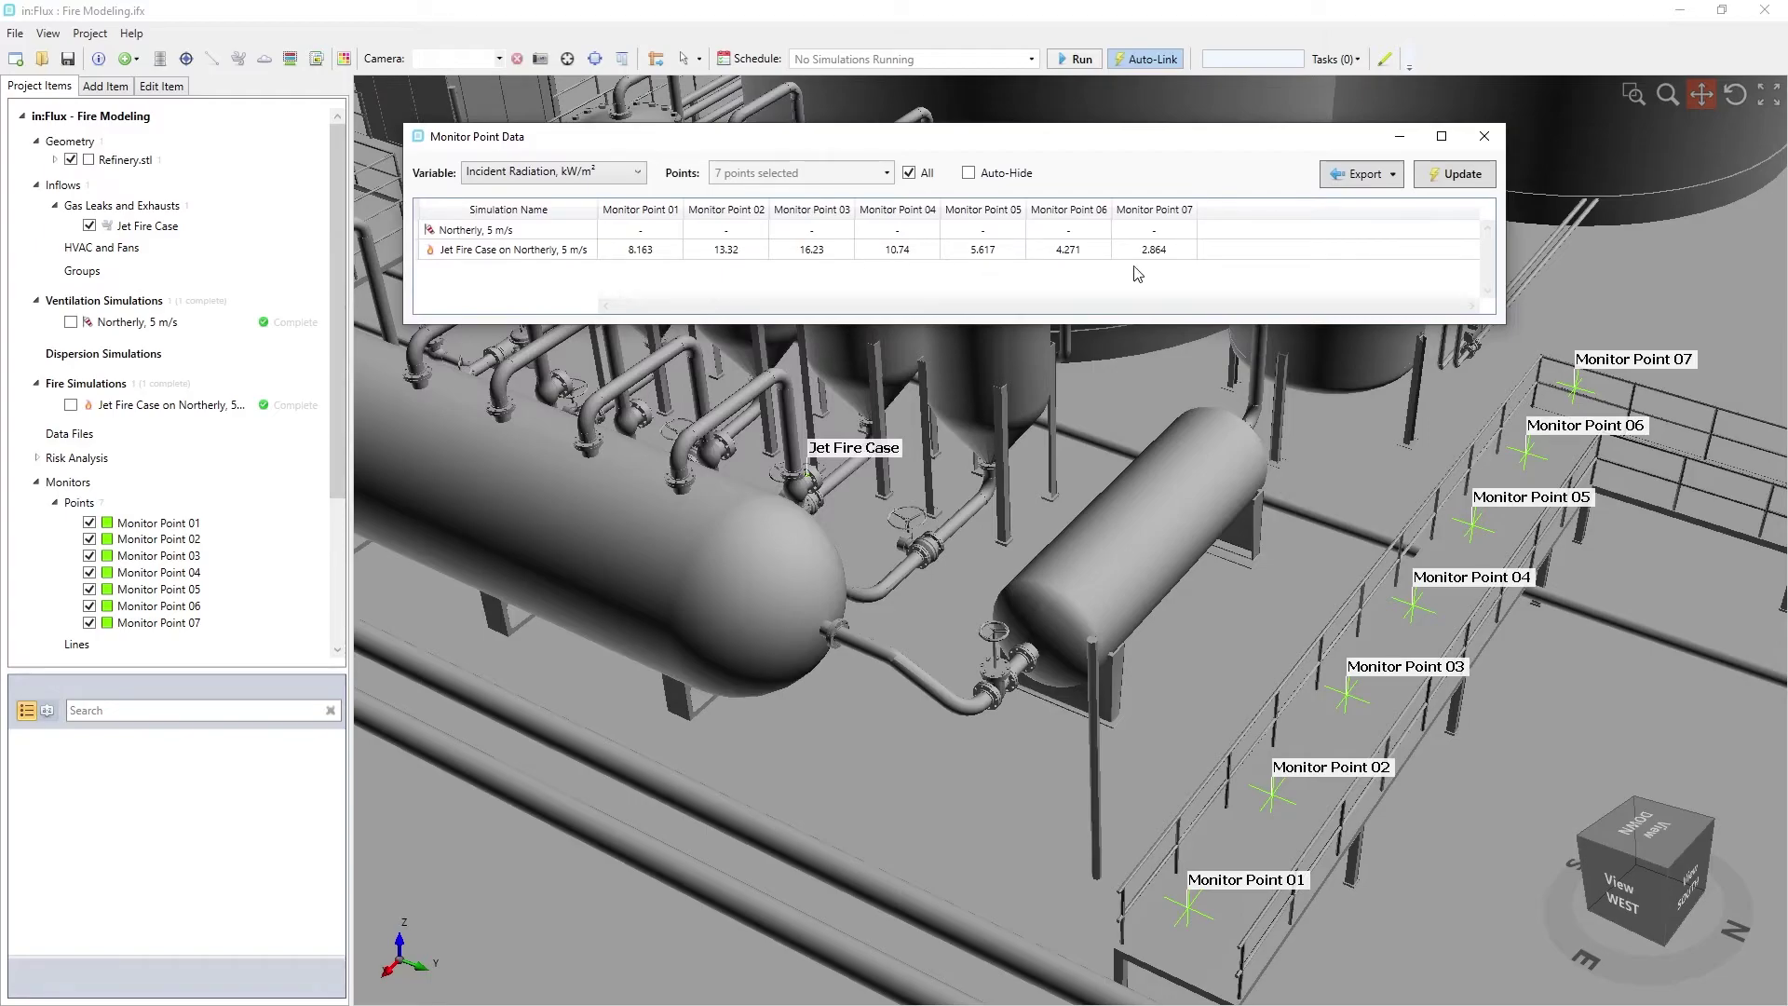
left_click(619, 180)
scroll(559, 373, "down", 2)
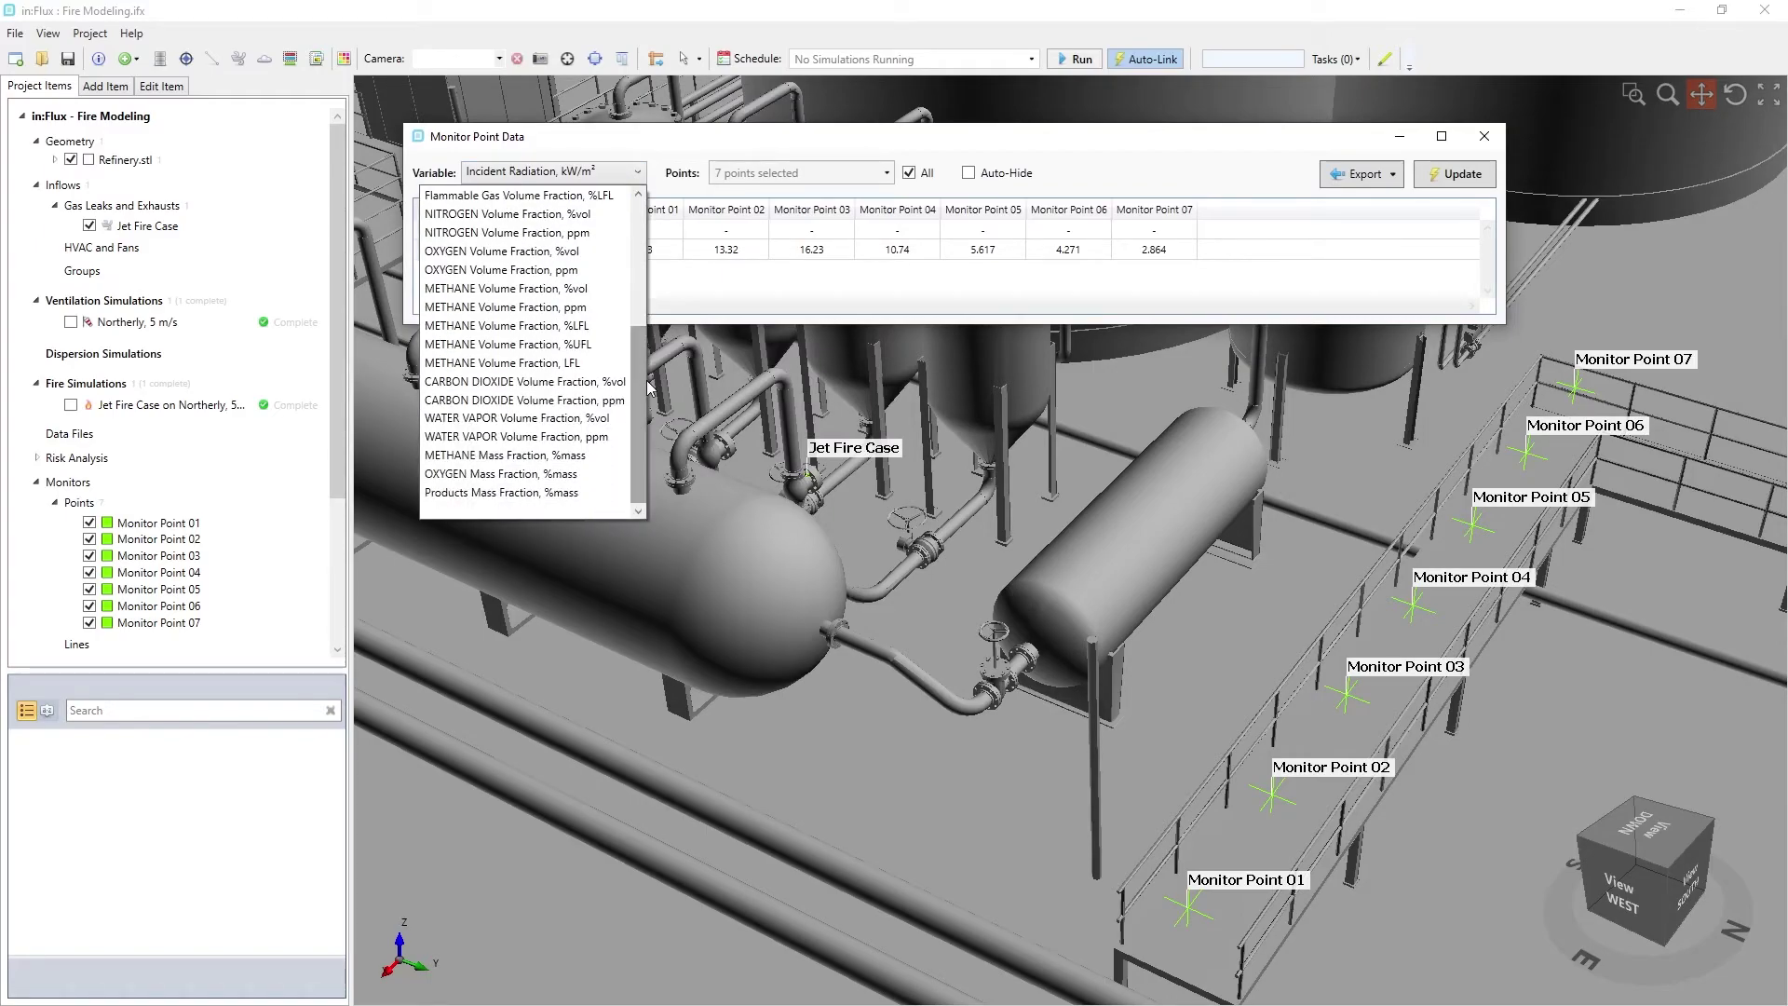
left_click(589, 400)
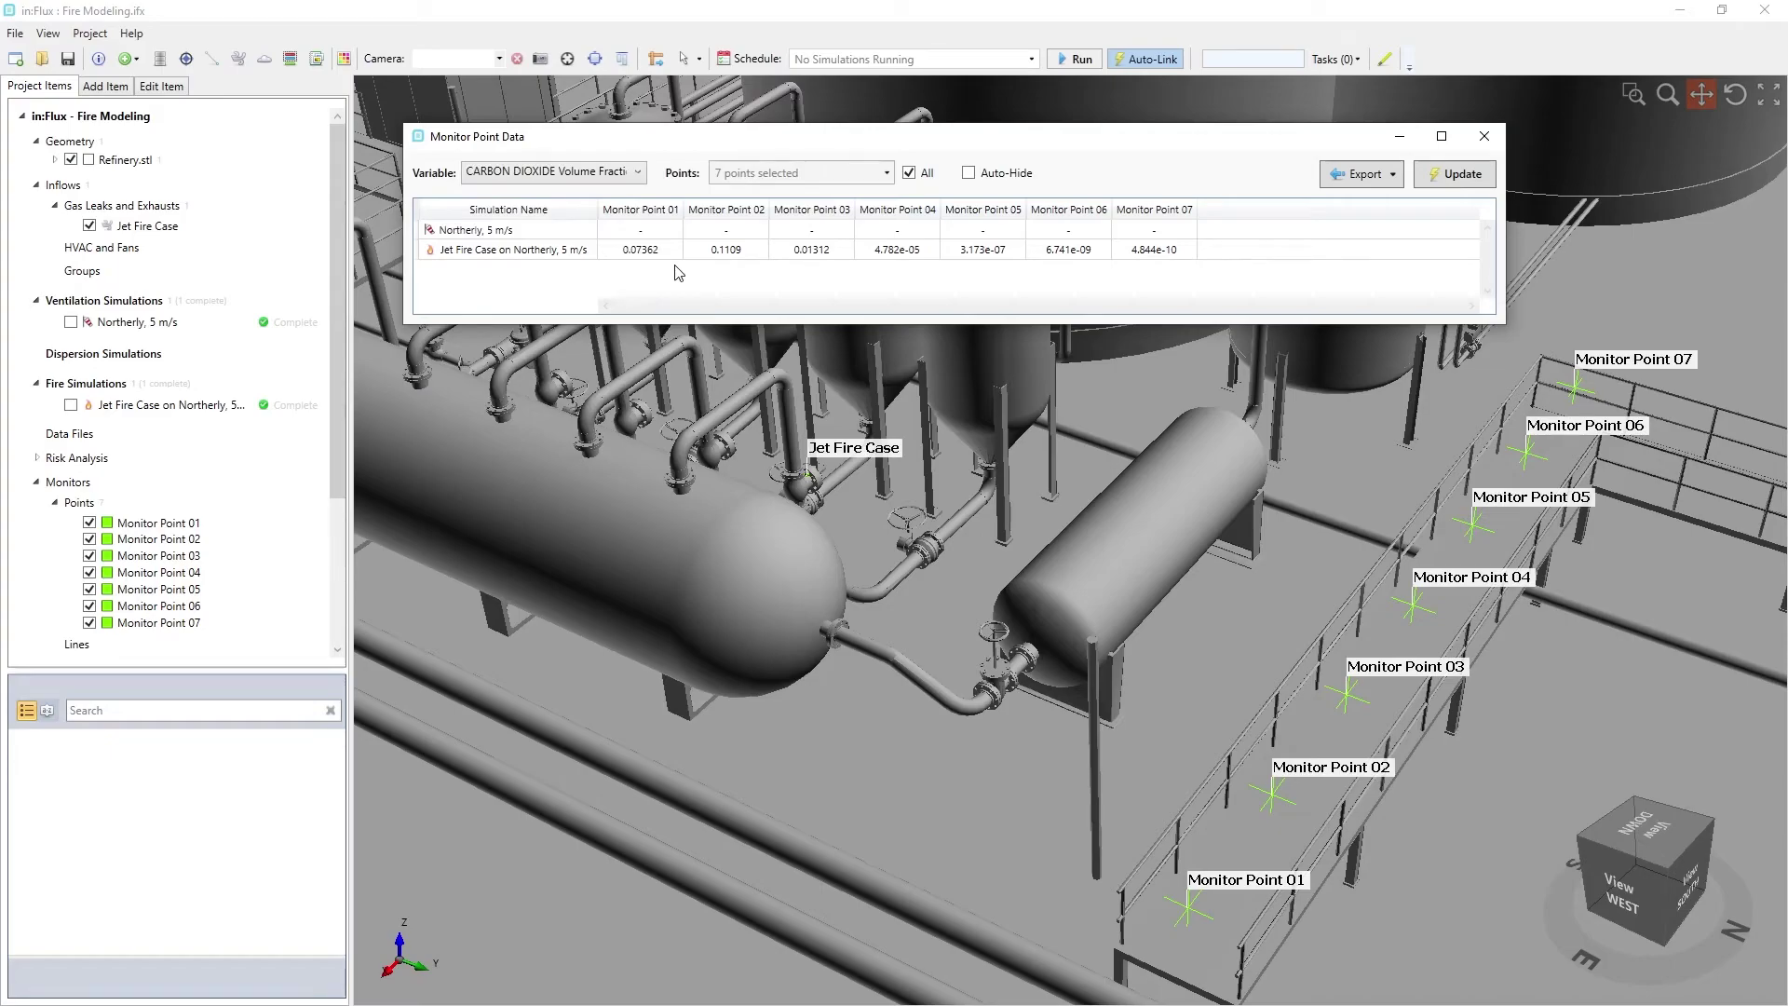